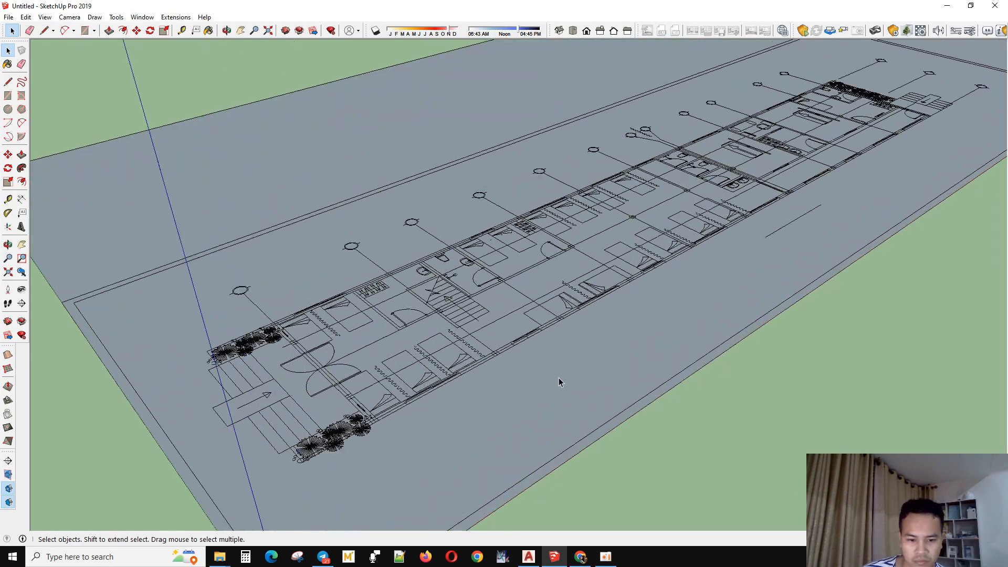
- Draw a rectangle over the building's floor plan, spanning from the stepped side entrance to the double-door entrance end
middle_drag(560, 383, 381, 363)
scroll(369, 315, up, 3)
scroll(322, 385, down, 3)
middle_drag(369, 315, 287, 435)
scroll(178, 304, up, 3)
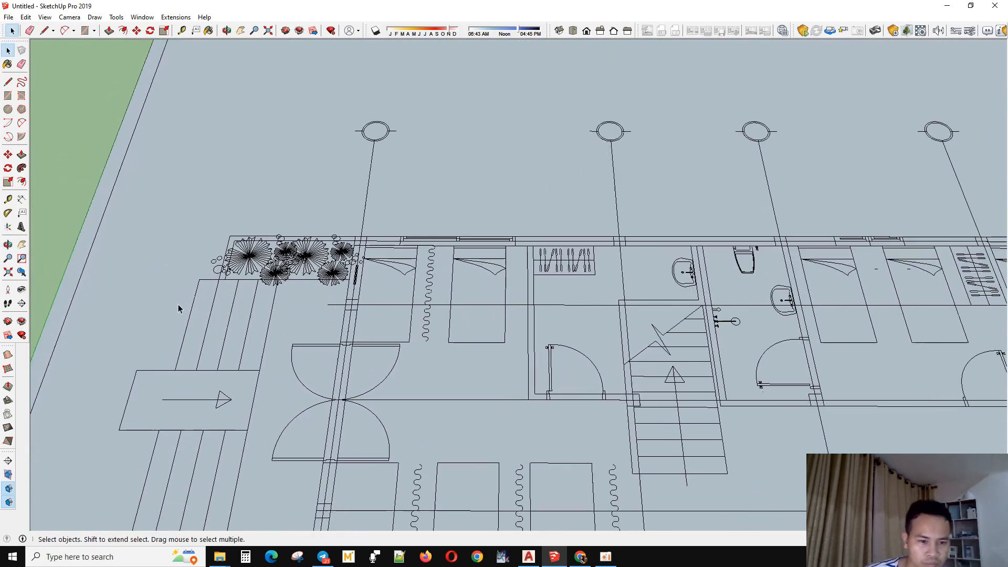
scroll(267, 218, down, 3)
scroll(297, 294, down, 3)
scroll(419, 361, down, 2)
scroll(782, 366, up, 3)
key(r)
scroll(686, 363, up, 3)
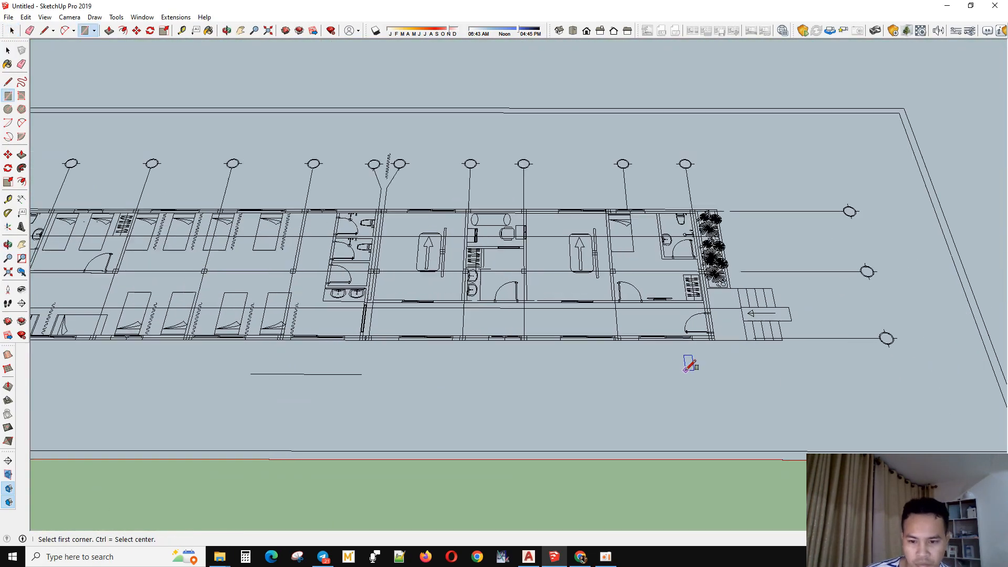
click(726, 328)
scroll(819, 379, down, 4)
scroll(152, 252, up, 6)
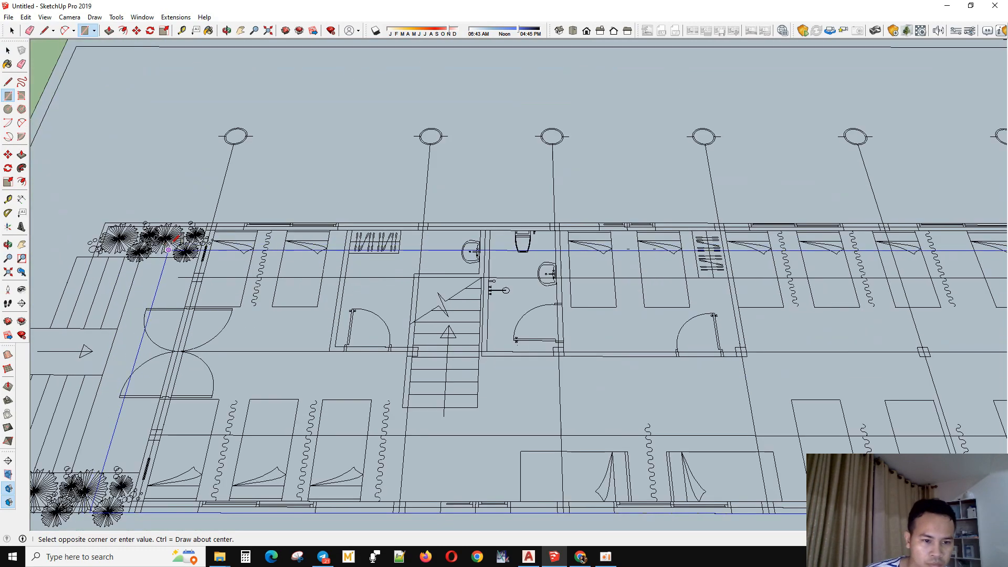
click(205, 186)
scroll(499, 202, down, 4)
- Move the rectangle's end edge at the double-door entrance outward to the outer edge of the entrance steps
key(space)
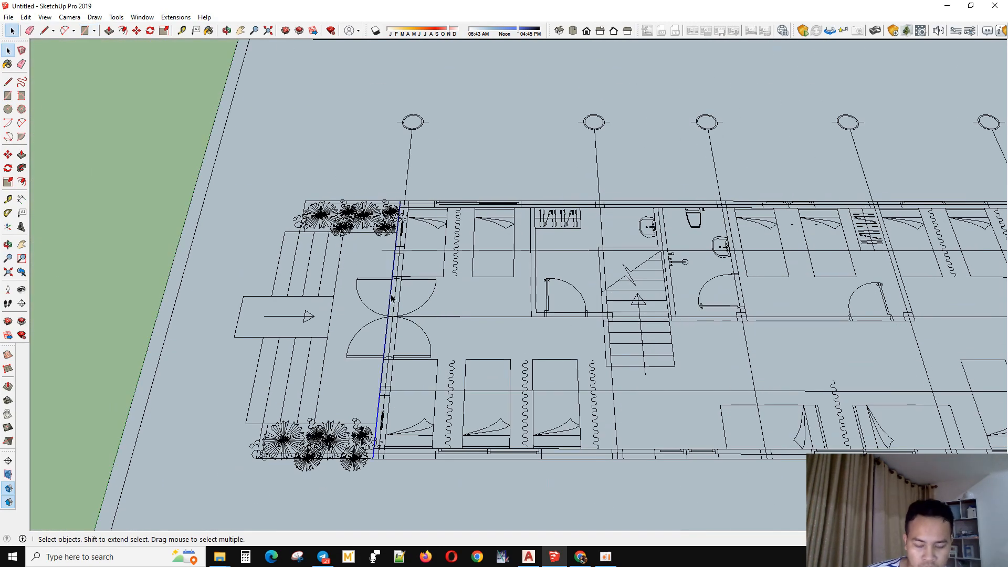
key(m)
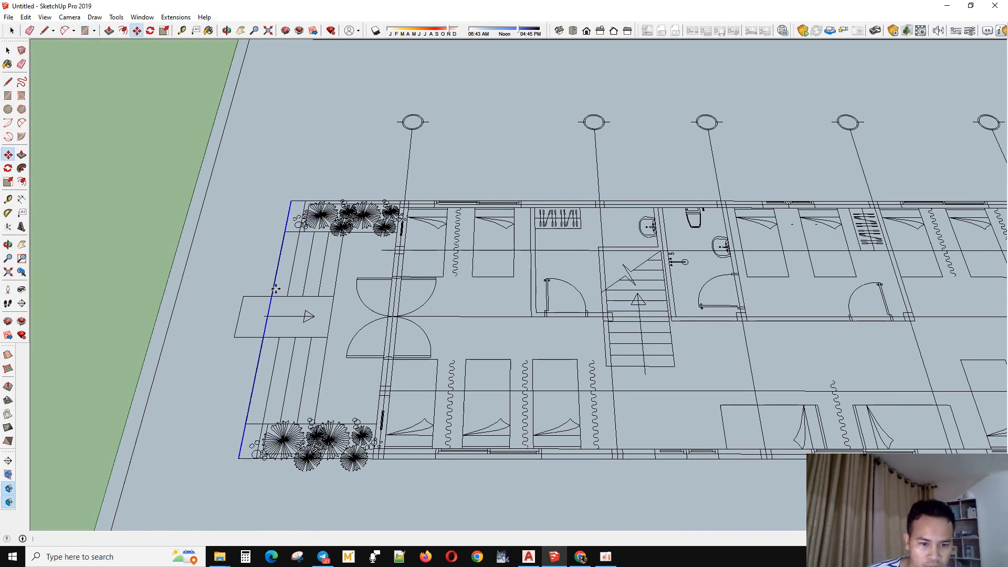
click(264, 328)
click(236, 326)
- Move the rectangle's opposite end edge outward to the outer edge of the steps beside the planting bed
scroll(127, 363, down, 6)
scroll(588, 391, up, 4)
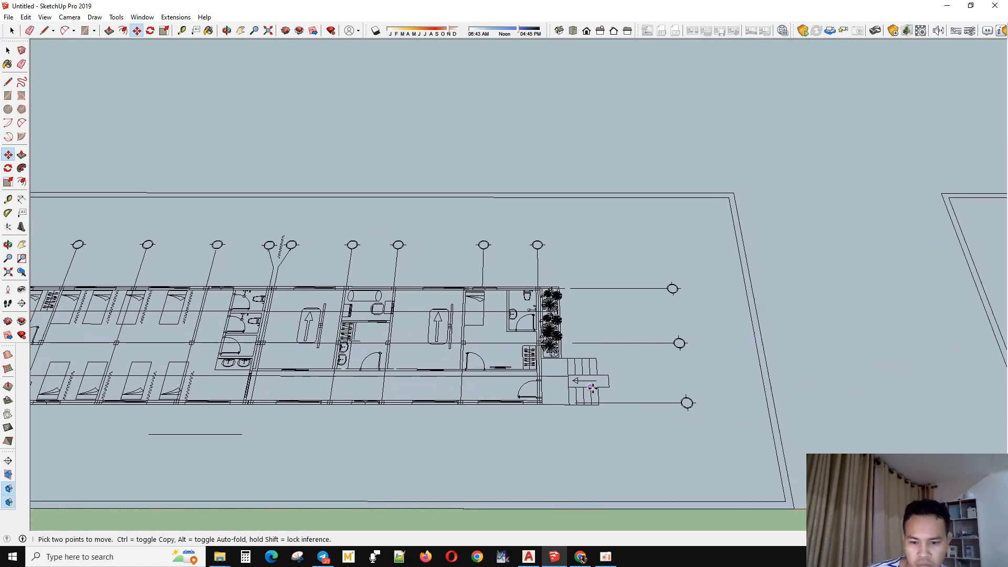
key(space)
click(527, 385)
scroll(527, 385, up, 2)
key(m)
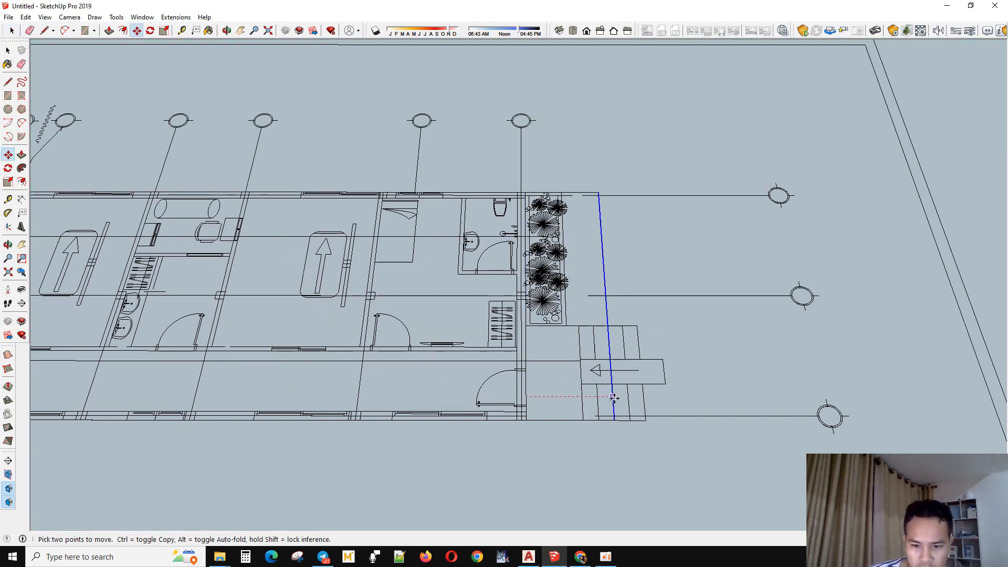
click(643, 398)
key(space)
scroll(590, 387, down, 3)
click(589, 387)
middle_drag(590, 387, 511, 259)
scroll(582, 410, up, 6)
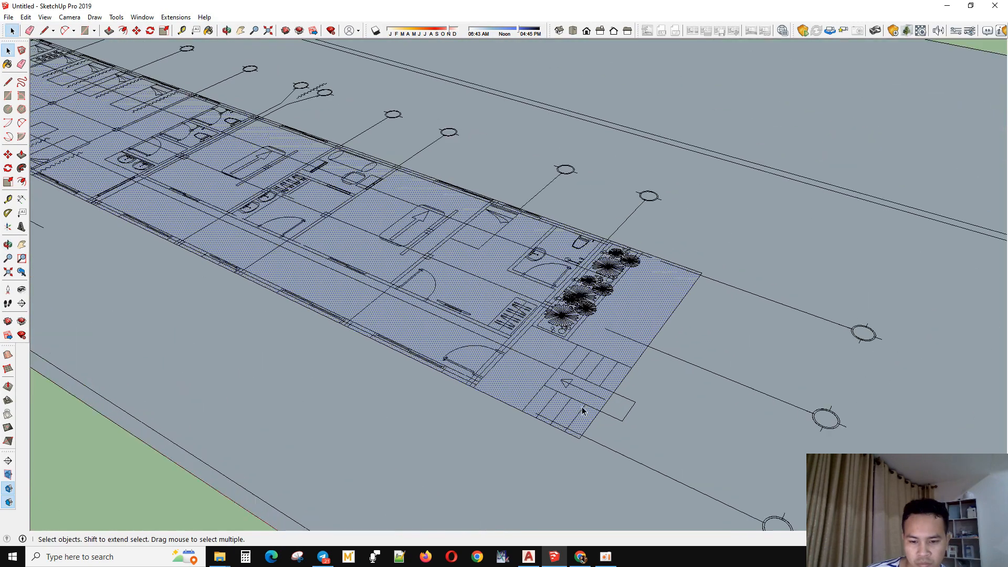
scroll(508, 373, down, 2)
scroll(500, 371, up, 2)
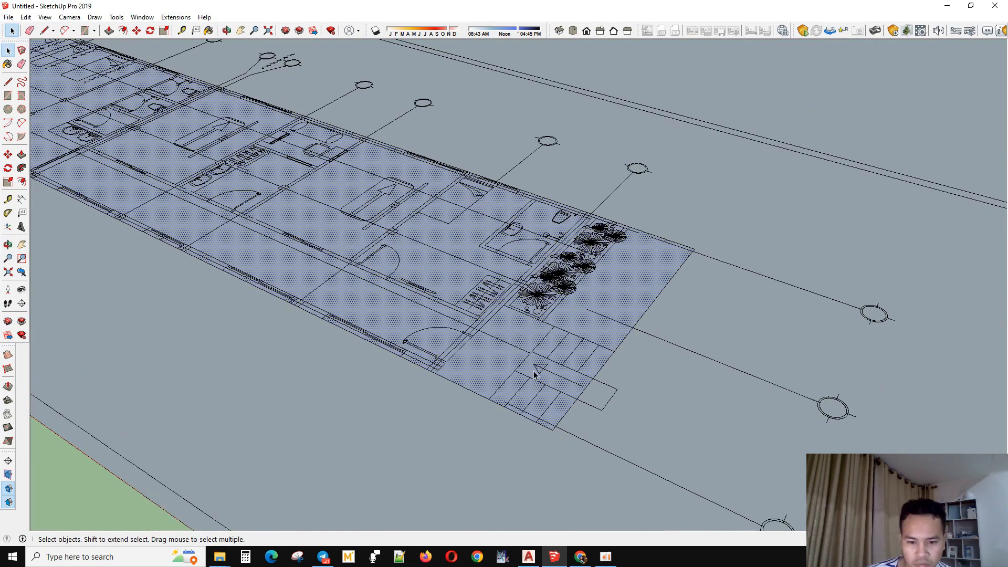
key(p)
click(486, 359)
key(Escape)
key(space)
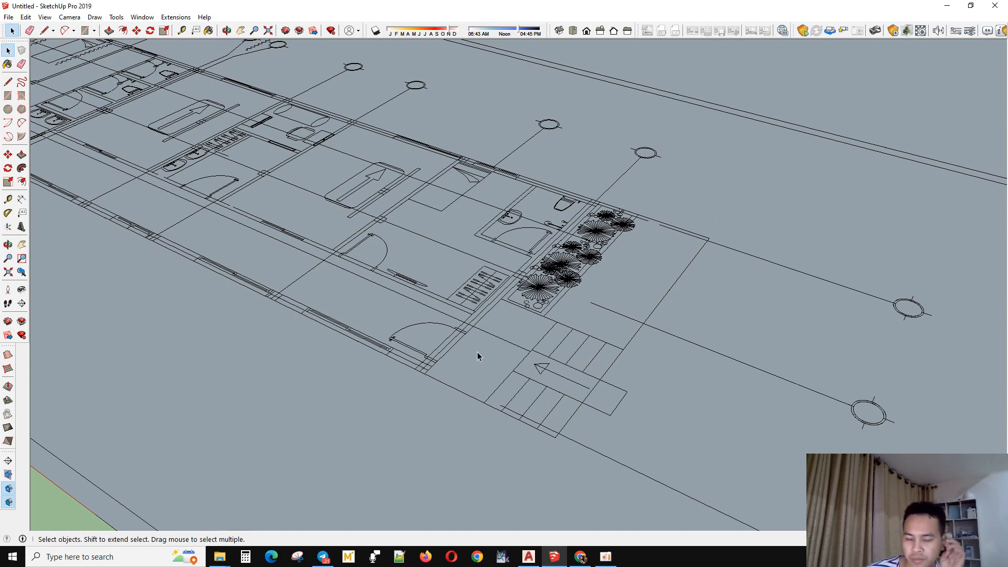
- Start a multiplication with 15 in Calculator, close it, and reselect the floor rectangle
click(245, 557)
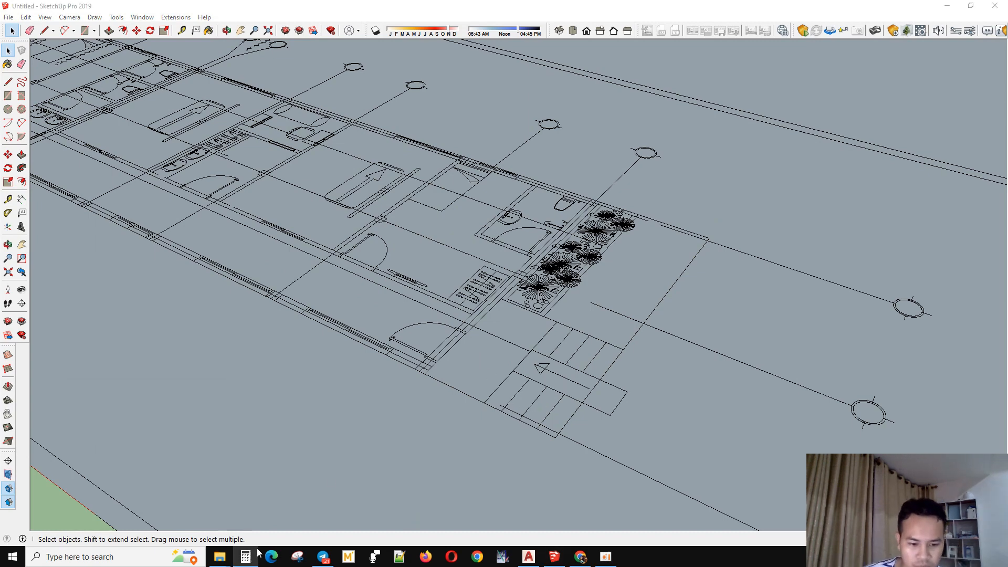
click(105, 294)
click(199, 277)
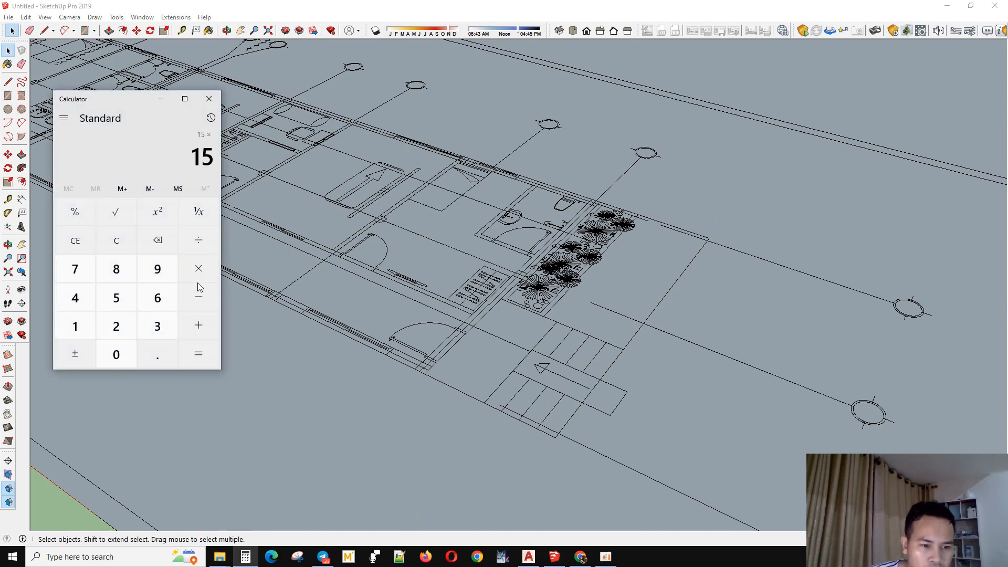
click(209, 99)
click(474, 351)
key(p)
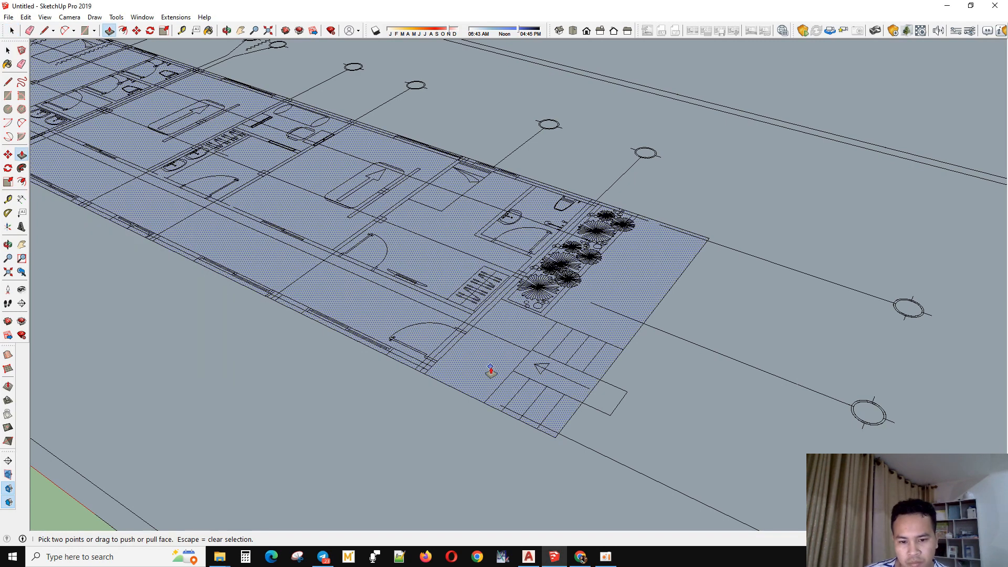
key(space)
click(255, 562)
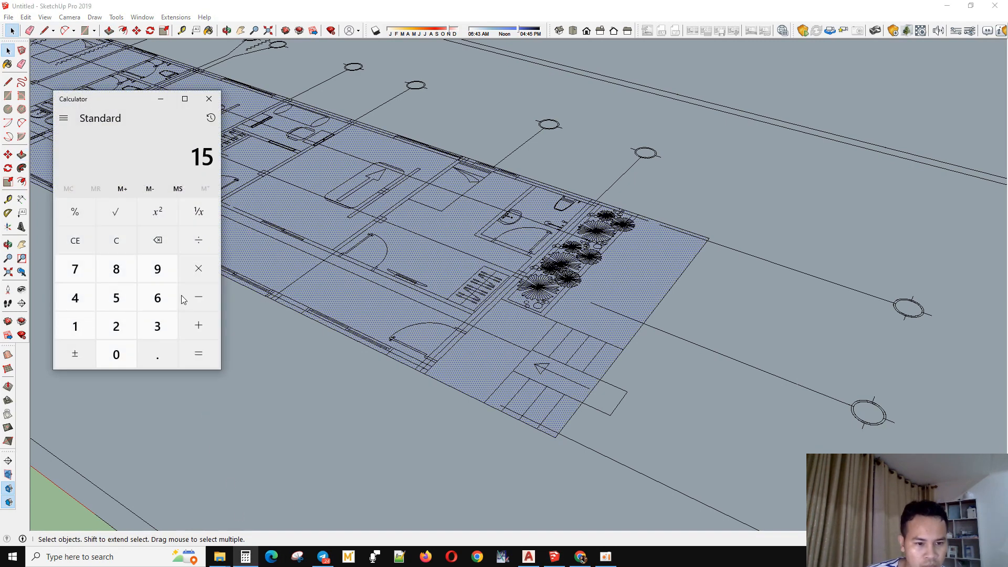
click(213, 100)
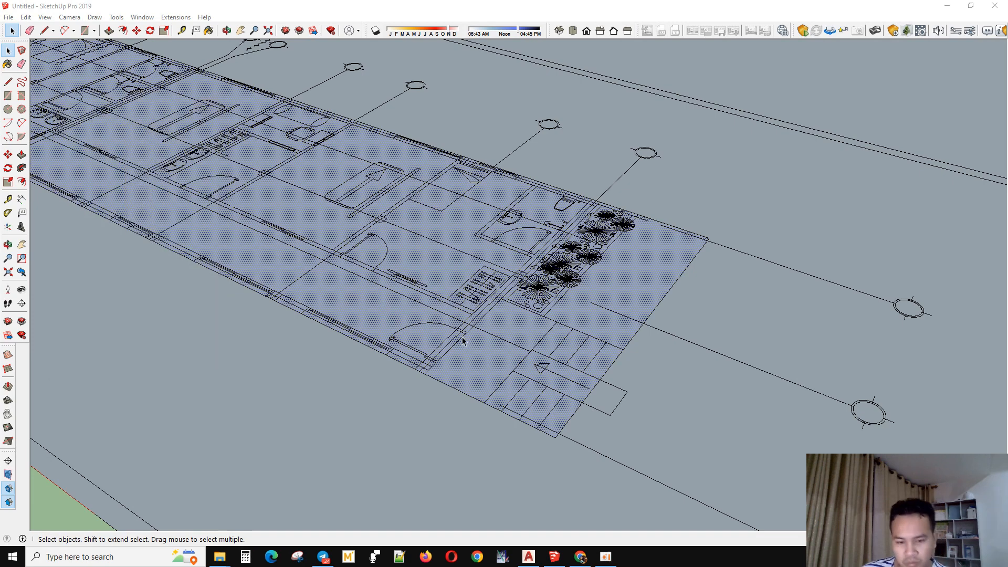
- Push/Pull the floor rectangle upward into a thin slab and get its outer corner ready for measuring
key(p)
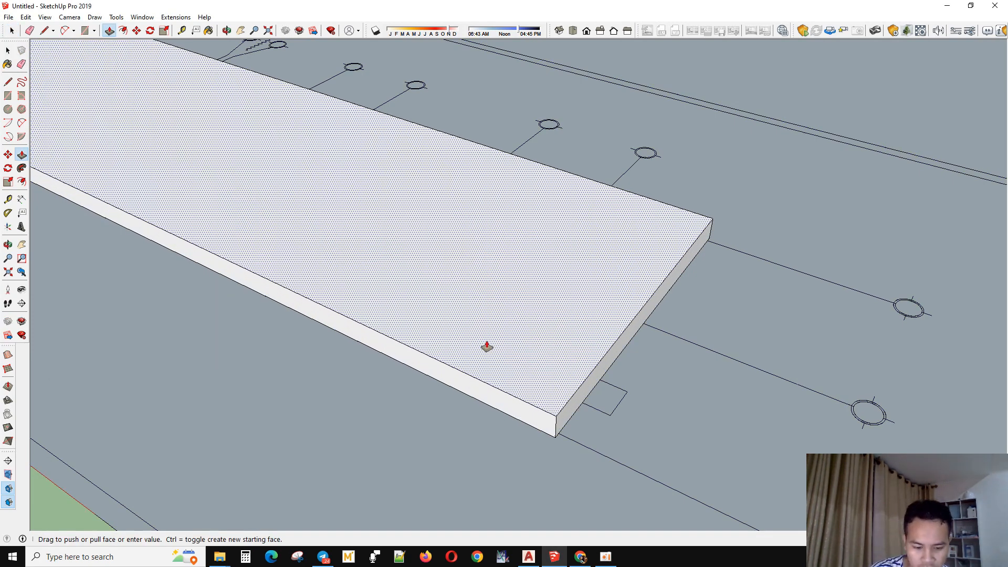
key(Escape)
scroll(570, 436, up, 6)
middle_drag(570, 435, 530, 422)
scroll(526, 457, up, 8)
key(t)
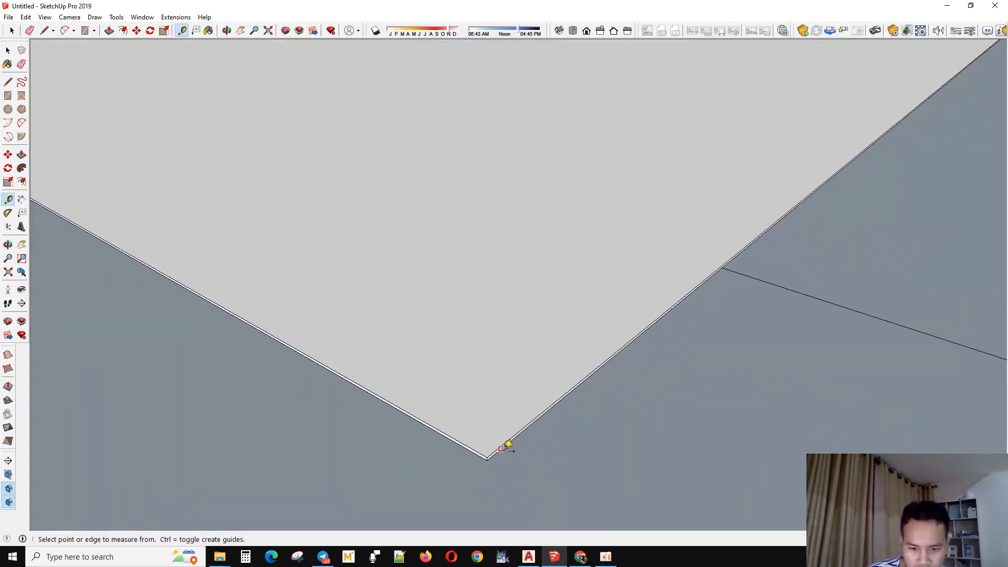
- Delete the extruded floor slab
key(space)
triple_click(494, 446)
key(Delete)
scroll(419, 466, down, 10)
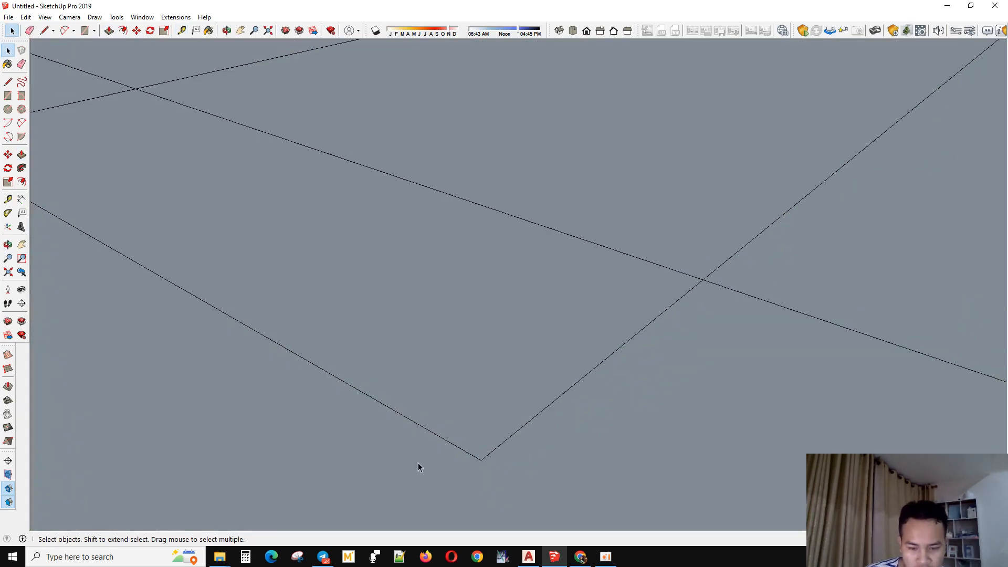
- Measure the depth of the outermost entrance step beside the planting bed
scroll(480, 481, down, 5)
key(t)
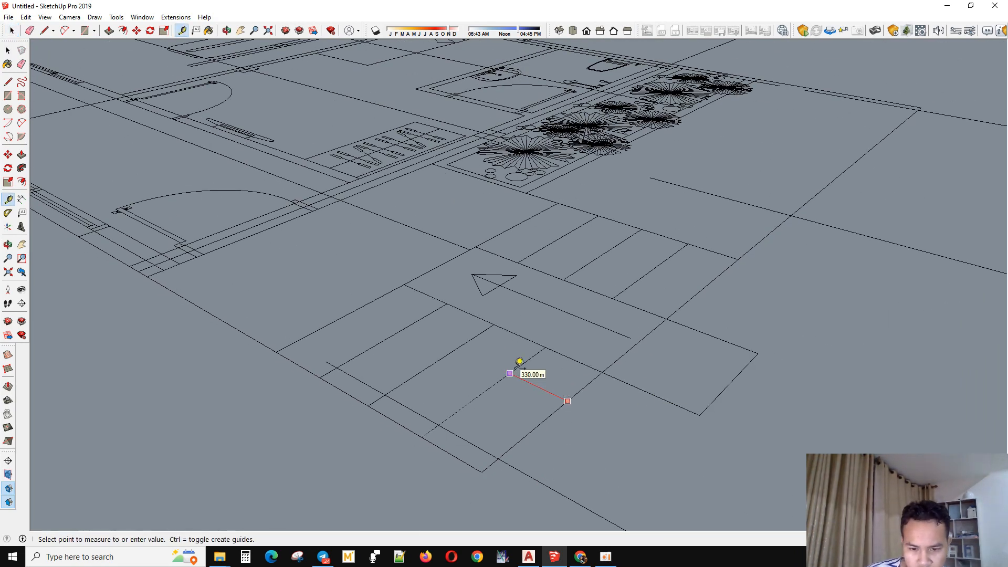
key(space)
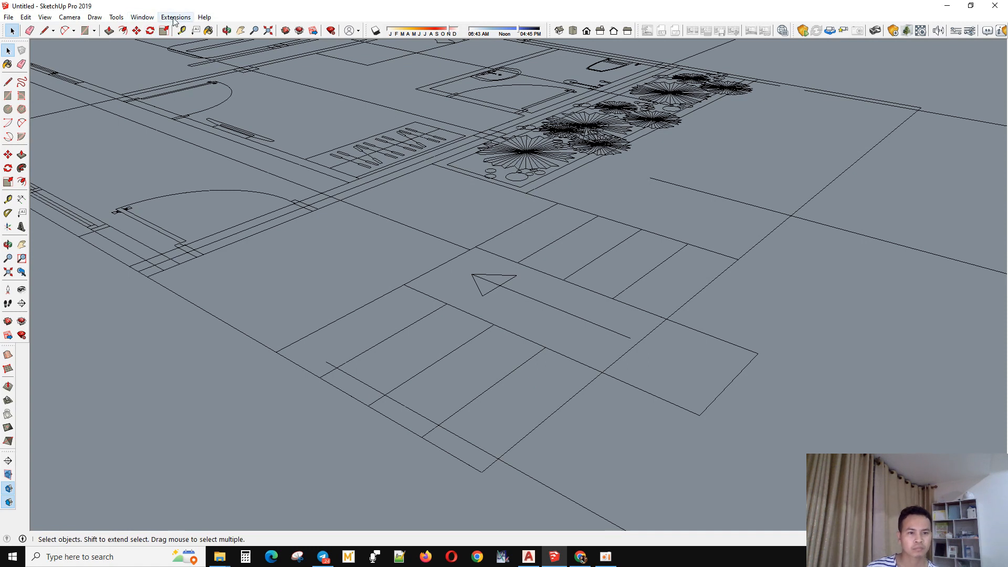
- Set the model's length units to decimal millimeters in Model Info
click(142, 17)
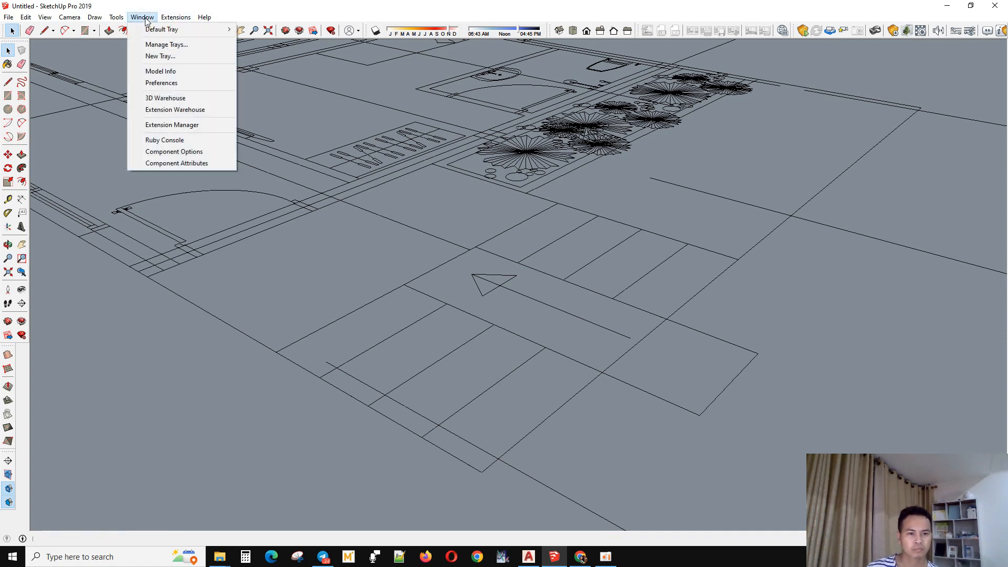
click(222, 70)
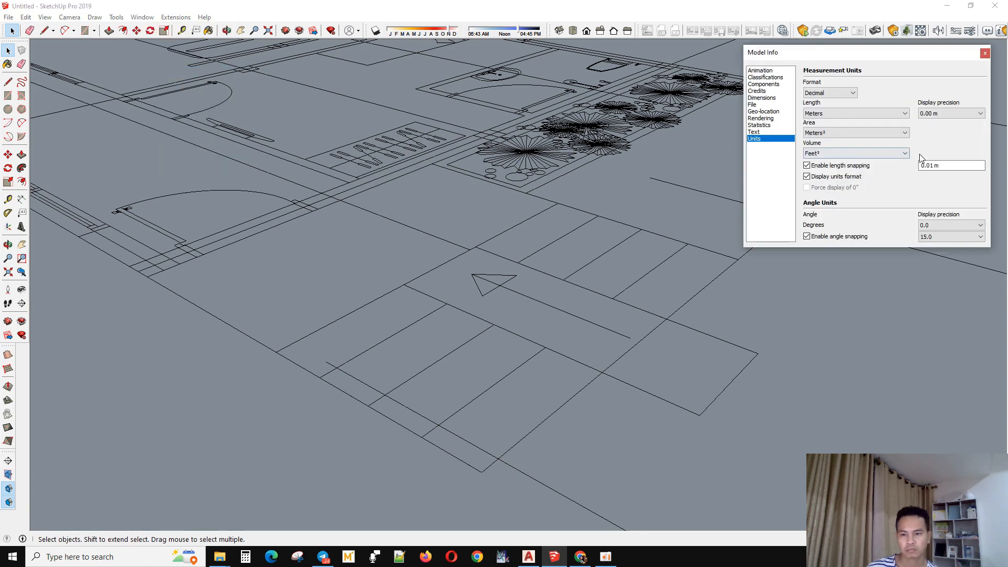
click(828, 114)
click(829, 135)
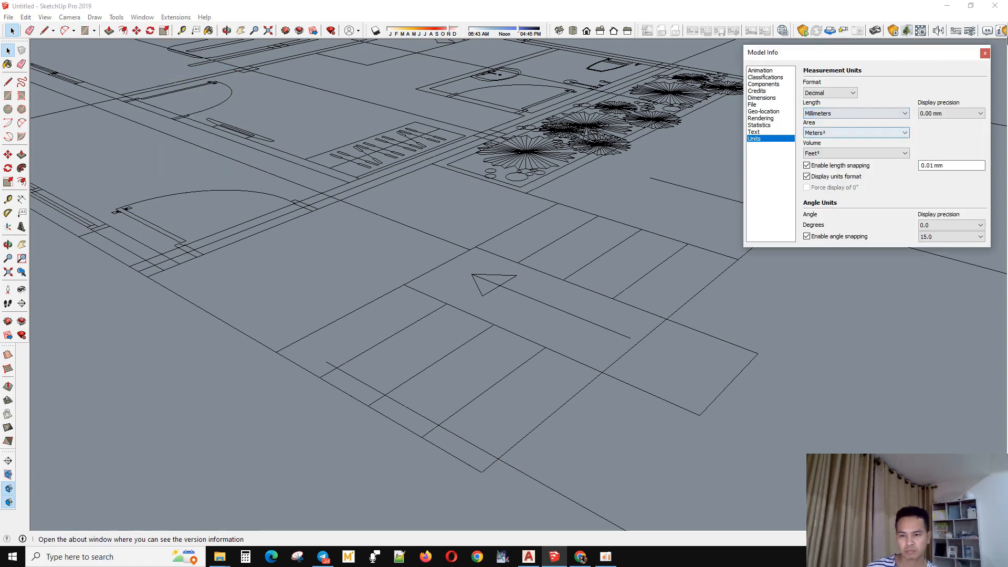
click(985, 53)
- Measure the same entrance step's depth again in millimeters
key(t)
click(556, 411)
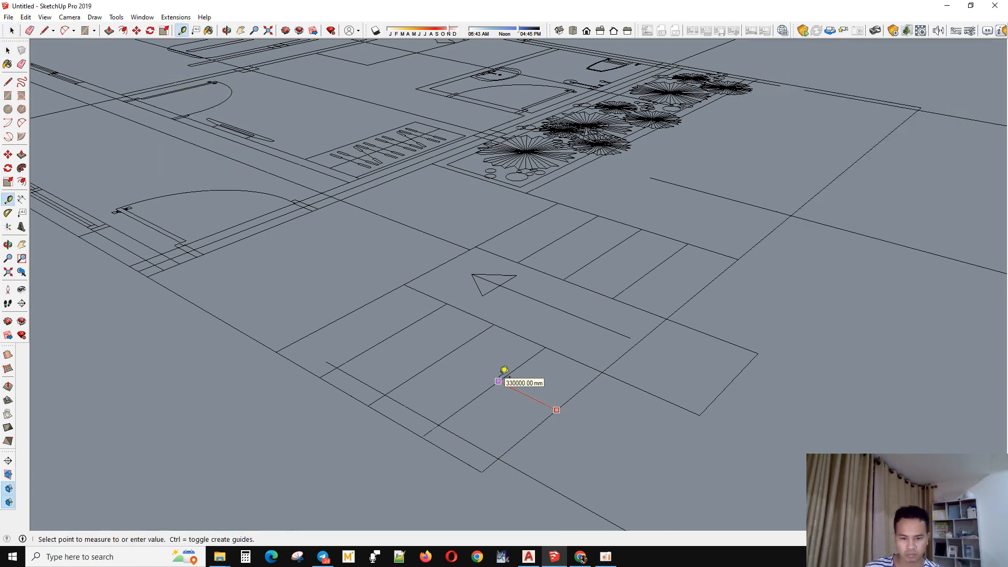
key(space)
- Select the entire imported floor plan with all remaining geometry and delete it from the model
scroll(475, 385, down, 5)
middle_drag(473, 387, 743, 403)
scroll(516, 359, down, 6)
middle_drag(516, 359, 410, 346)
drag(151, 312, 627, 428)
scroll(633, 430, down, 3)
drag(295, 323, 813, 496)
middle_drag(813, 495, 781, 468)
key(Delete)
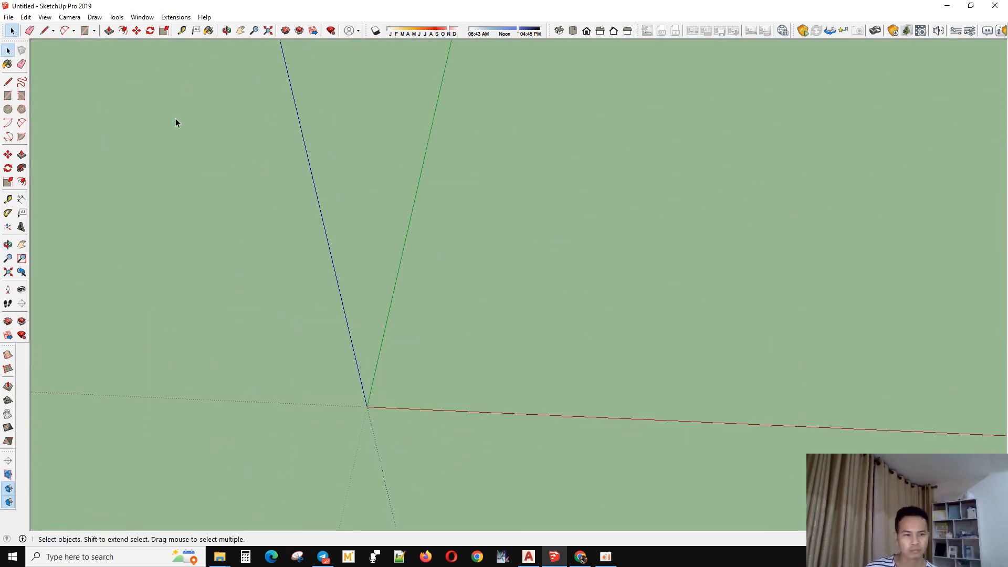
click(8, 17)
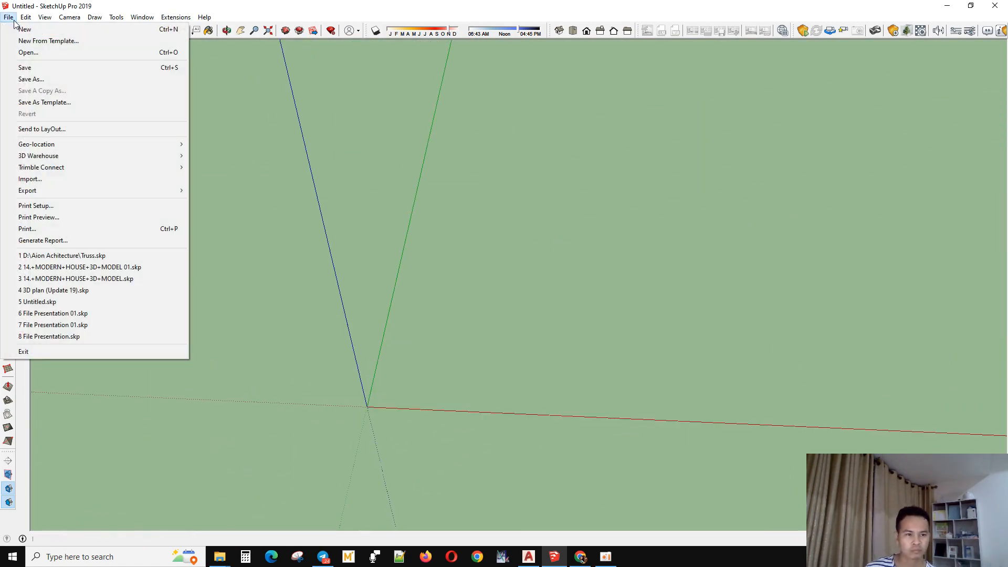
click(30, 179)
click(522, 216)
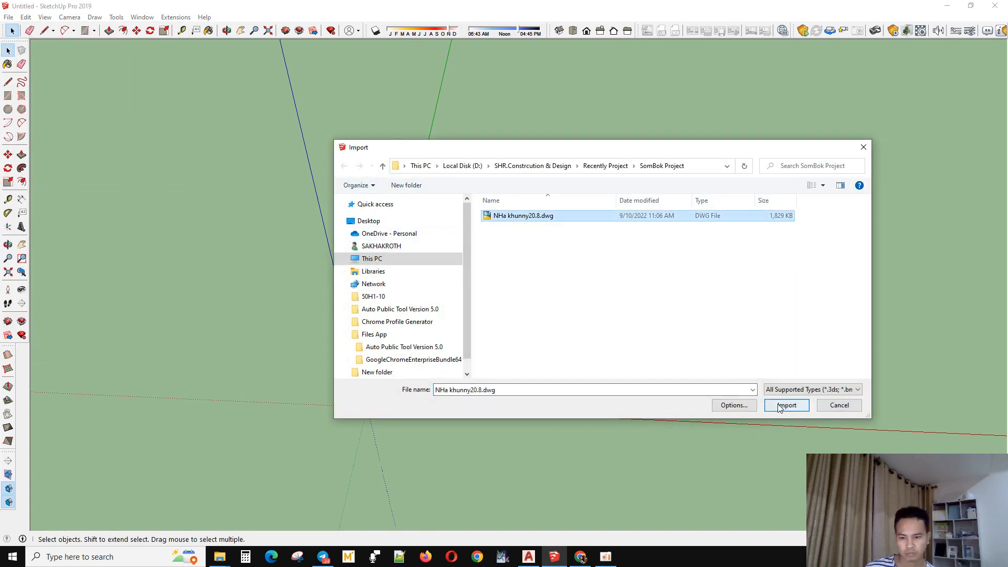
click(735, 405)
click(591, 328)
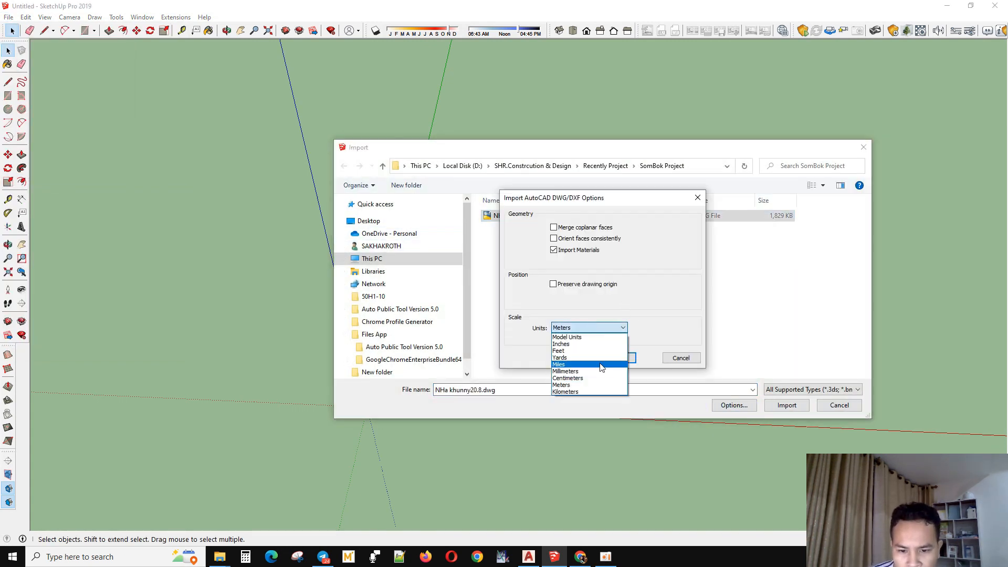
click(570, 374)
click(604, 327)
click(605, 327)
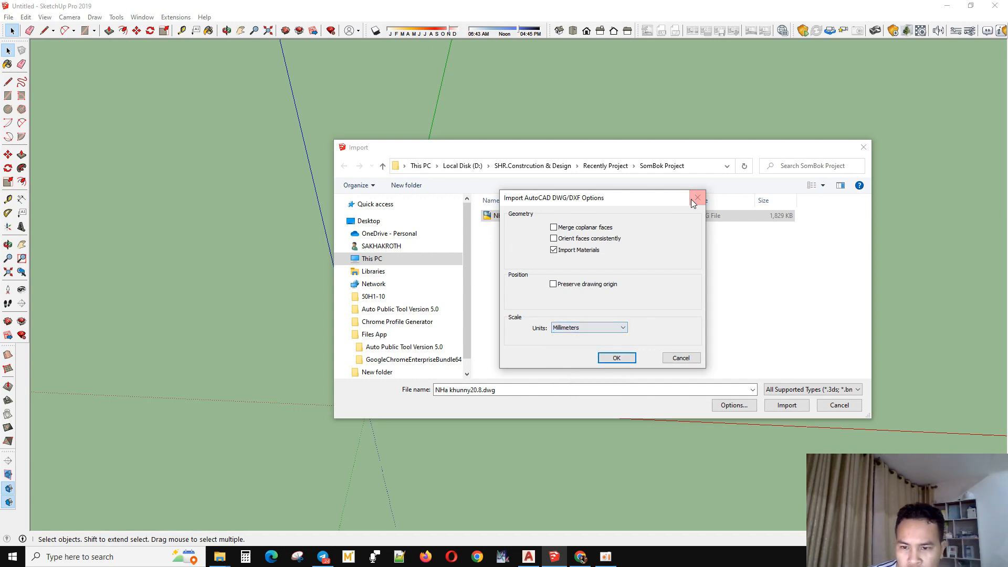
click(695, 200)
click(861, 152)
- Switch to AutoCAD and measure the outer wall thickness at the corner column near HALL .A1 with an aligned dimension
click(530, 557)
scroll(567, 477, up, 4)
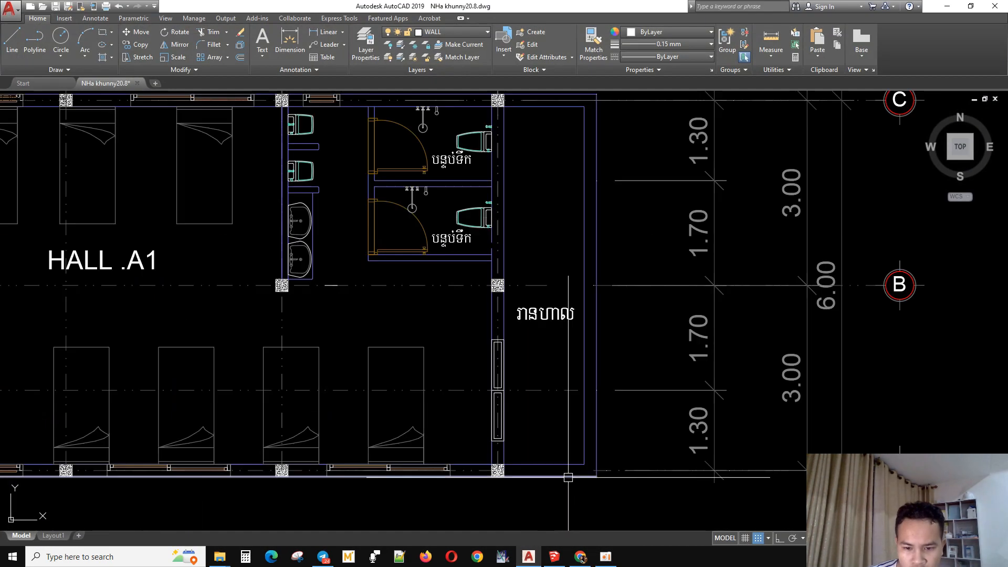
text(da)
key(space)
click(504, 477)
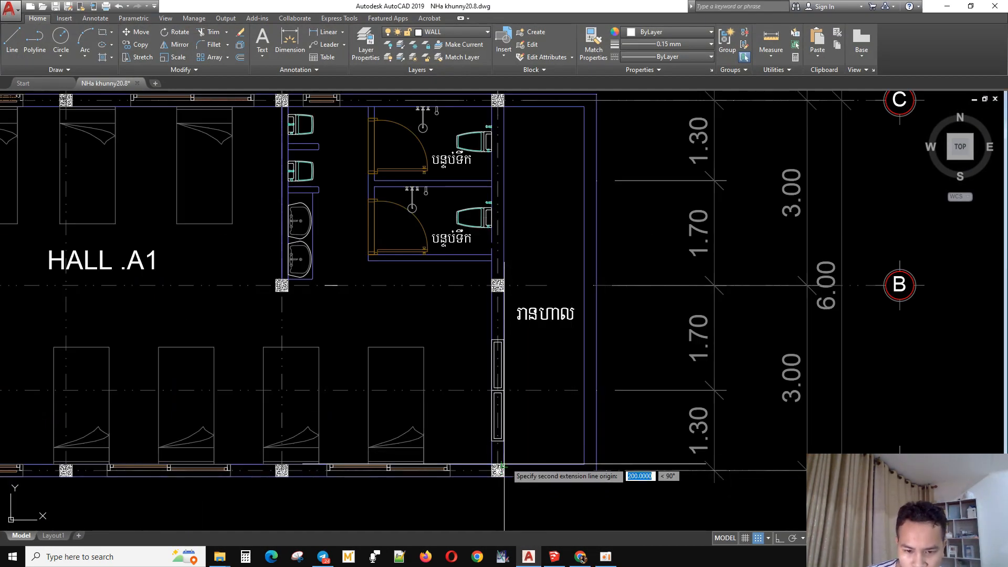
click(504, 465)
scroll(539, 468, up, 2)
scroll(537, 479, down, 4)
scroll(540, 462, up, 4)
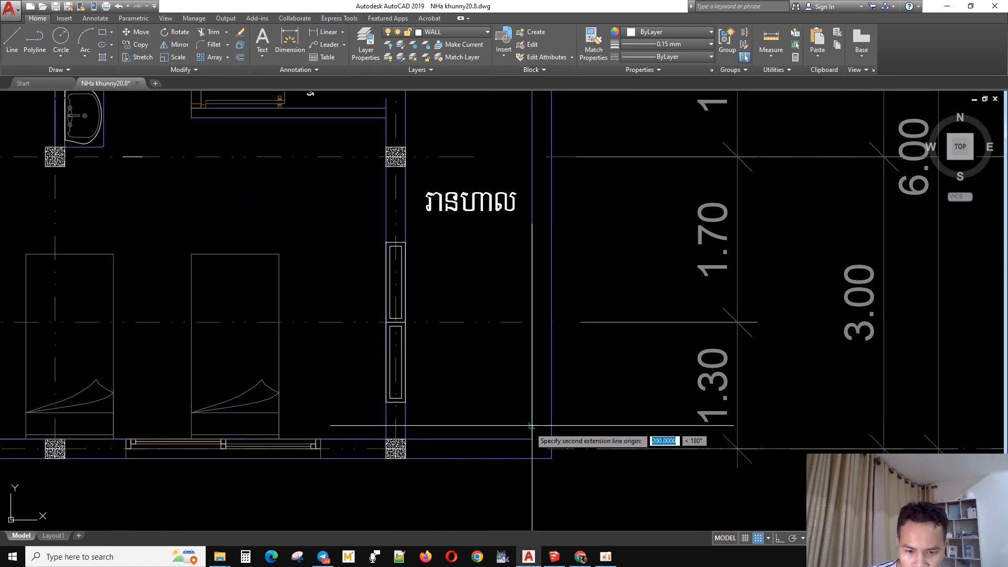
scroll(534, 431, down, 3)
key(Escape)
- Add an aligned dimension across the building's full outer width at the end beside grid bubbles A to C
key(space)
scroll(562, 455, up, 2)
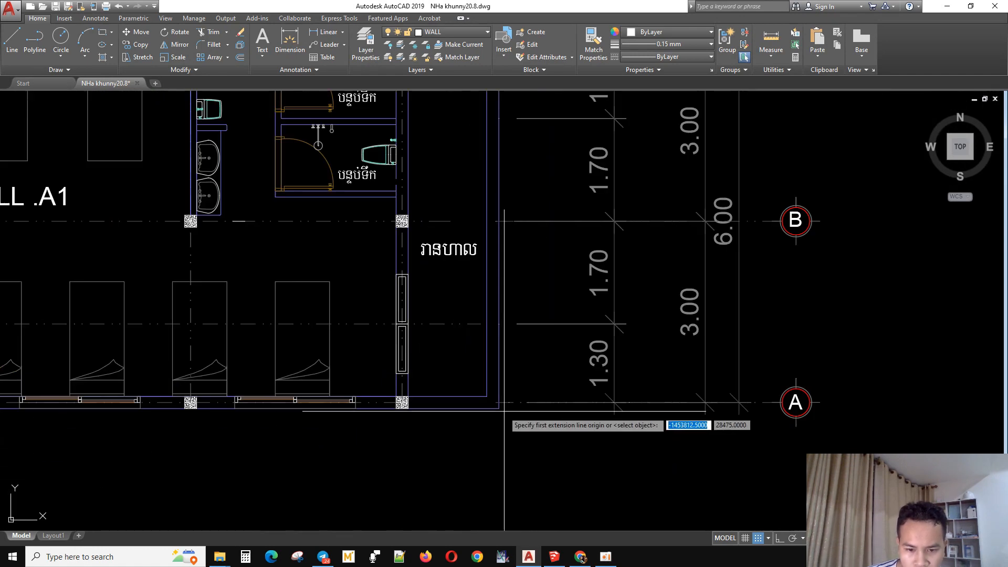
click(500, 409)
scroll(505, 398, down, 3)
scroll(494, 251, up, 2)
click(505, 311)
scroll(635, 432, up, 1)
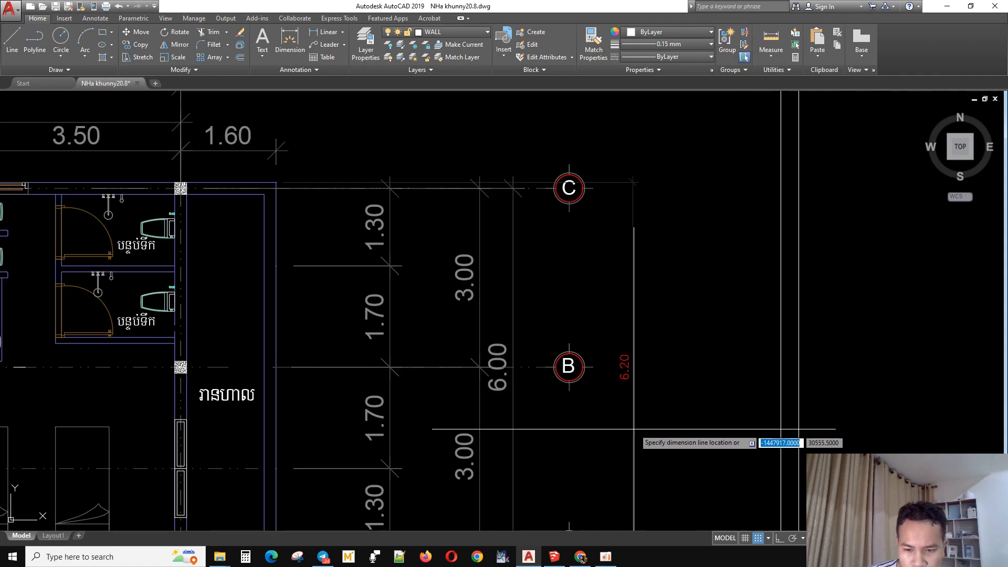
click(594, 372)
- Delete the overall width dimension beside the grid bubbles
scroll(701, 299, down, 3)
click(688, 340)
key(Delete)
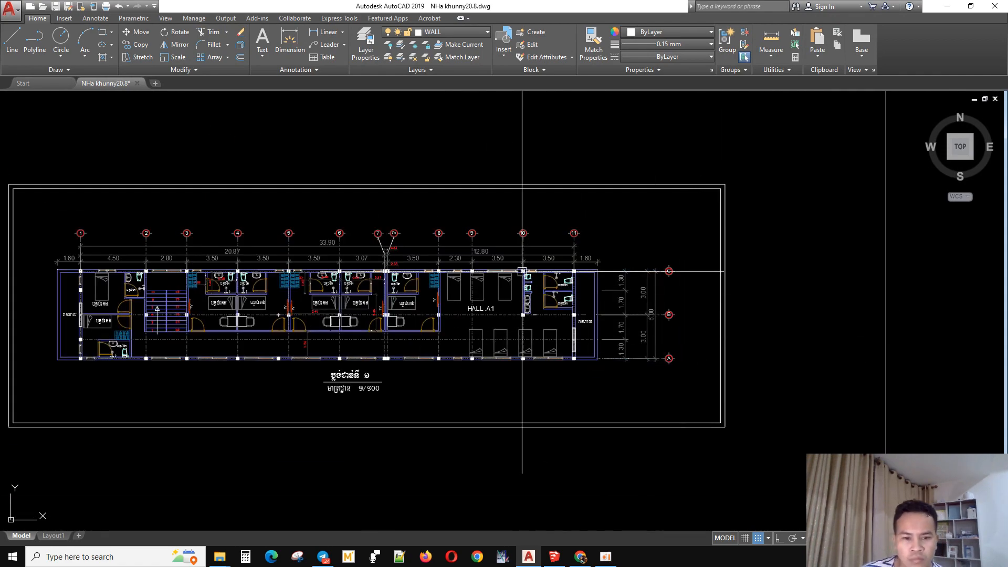
scroll(442, 240, up, 3)
middle_drag(492, 388, 620, 239)
scroll(419, 361, up, 2)
key(space)
scroll(505, 373, down, 3)
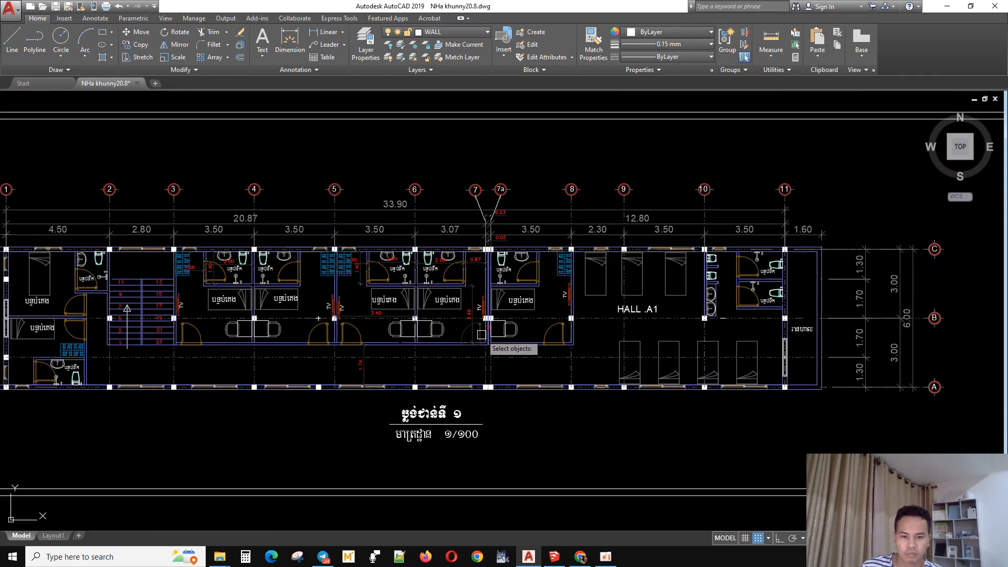
scroll(489, 334, up, 2)
middle_drag(589, 387, 539, 351)
scroll(539, 351, up, 2)
text(d)
key(Return)
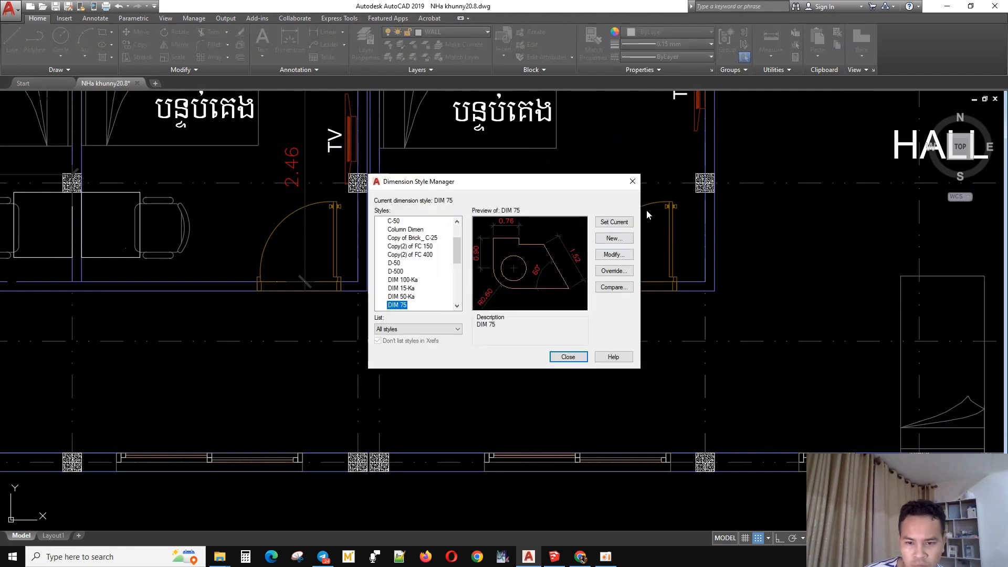
key(Escape)
- Measure the door opening of the bedroom next to HALL .A1 with a linear dimension, and delete that dimension
text(dli)
key(Return)
scroll(678, 294, up, 5)
click(340, 298)
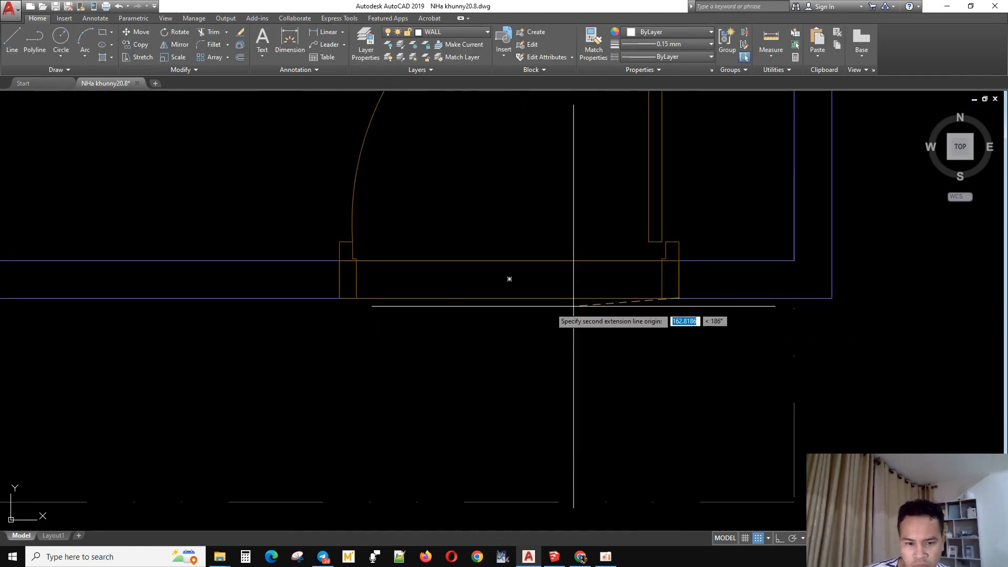
click(340, 298)
scroll(567, 391, down, 3)
click(637, 427)
click(587, 428)
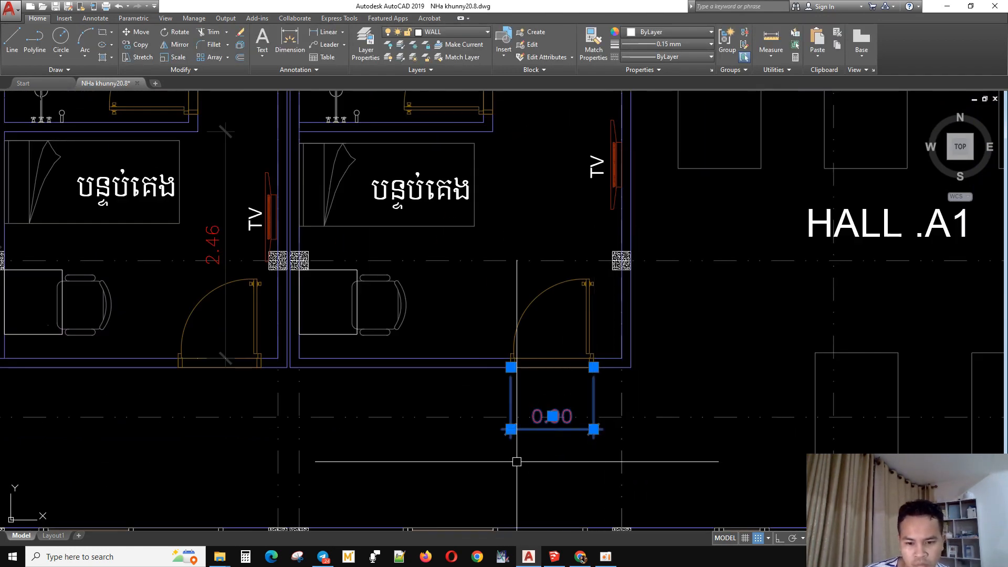
key(Delete)
scroll(385, 436, down, 2)
scroll(379, 435, down, 5)
- Switch to SketchUp and import NHa khunny20.8.dwg with the import units set to Millimeters
click(554, 556)
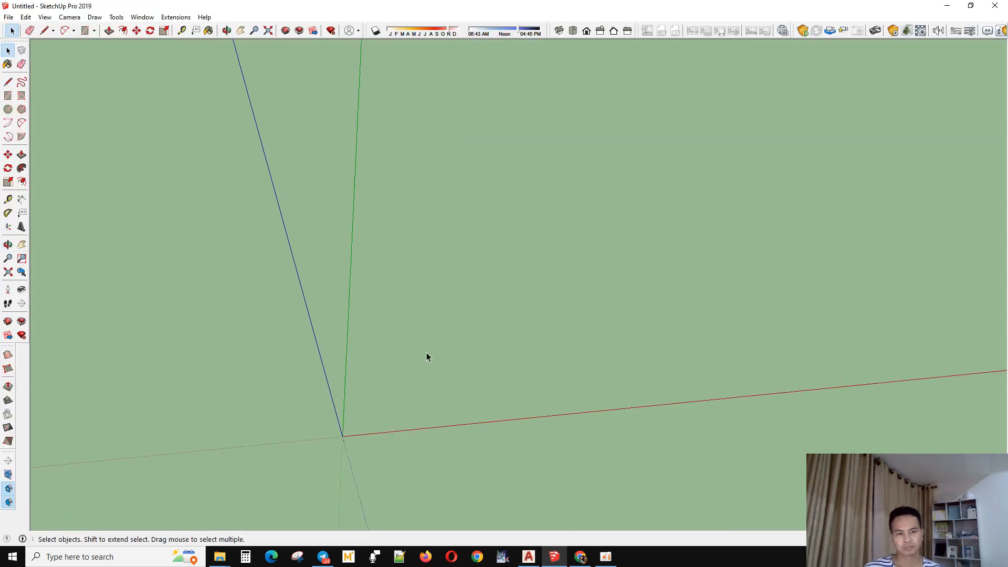
click(141, 17)
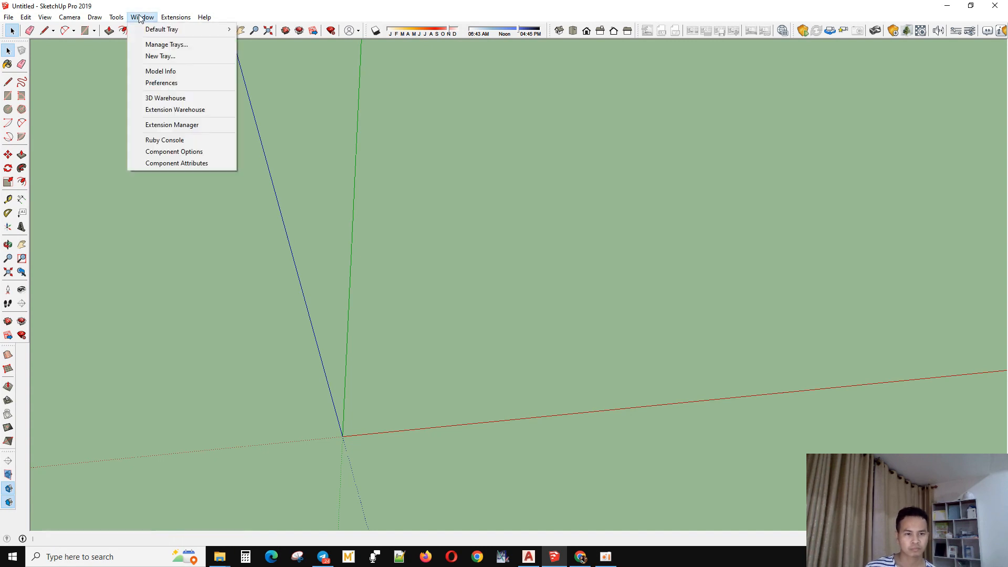
click(336, 209)
scroll(272, 401, down, 2)
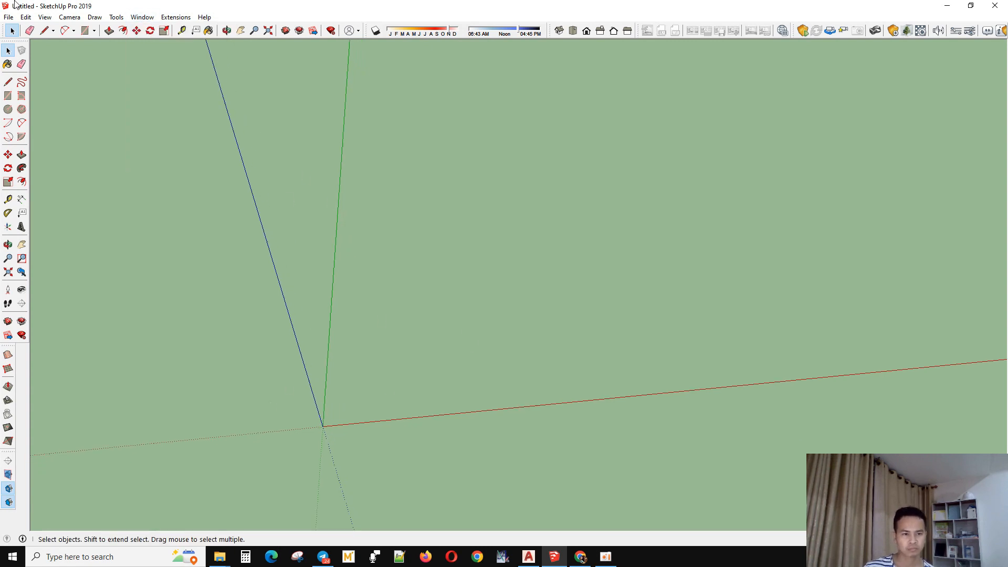
click(9, 17)
click(175, 181)
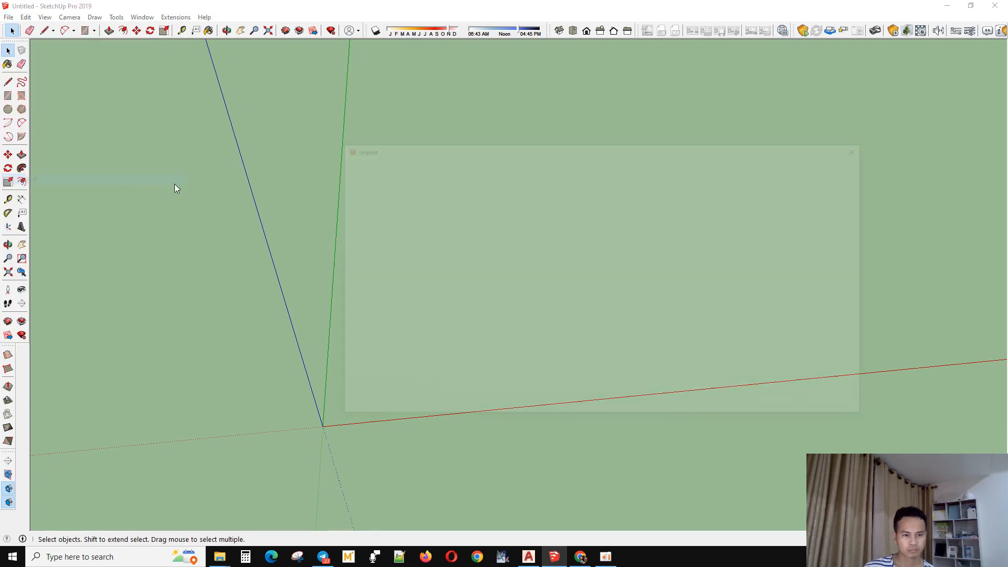
click(502, 222)
click(748, 407)
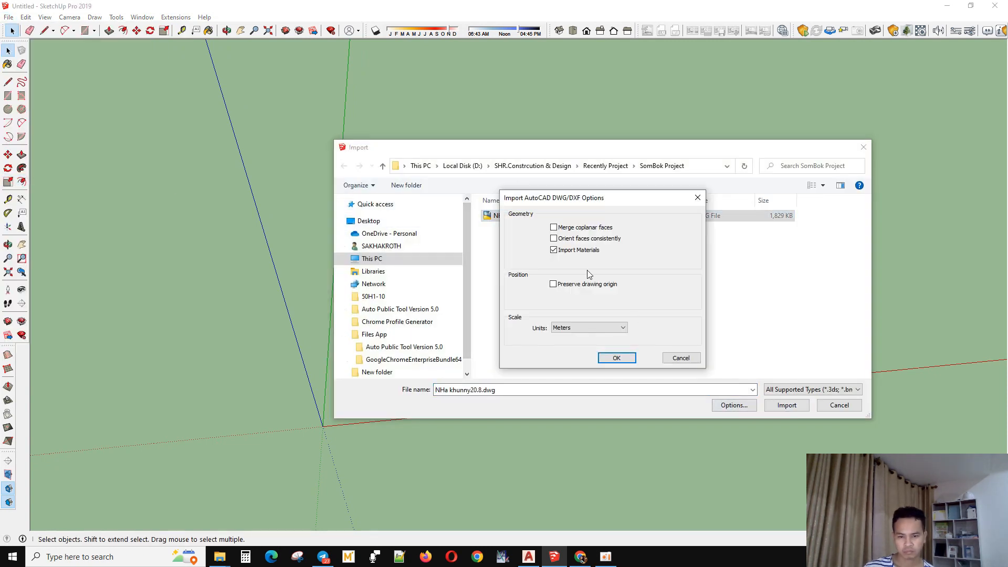
click(583, 328)
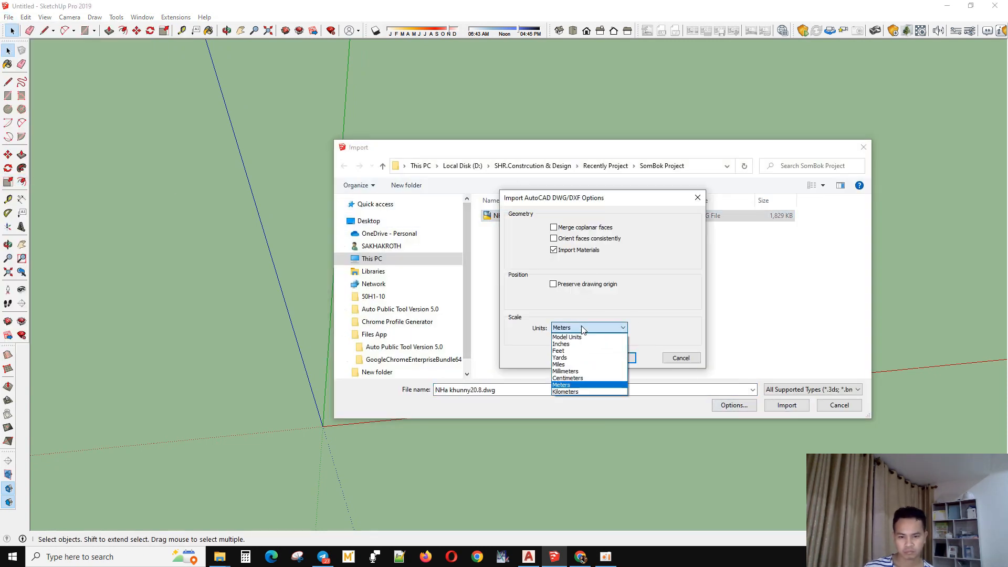
click(567, 371)
click(618, 358)
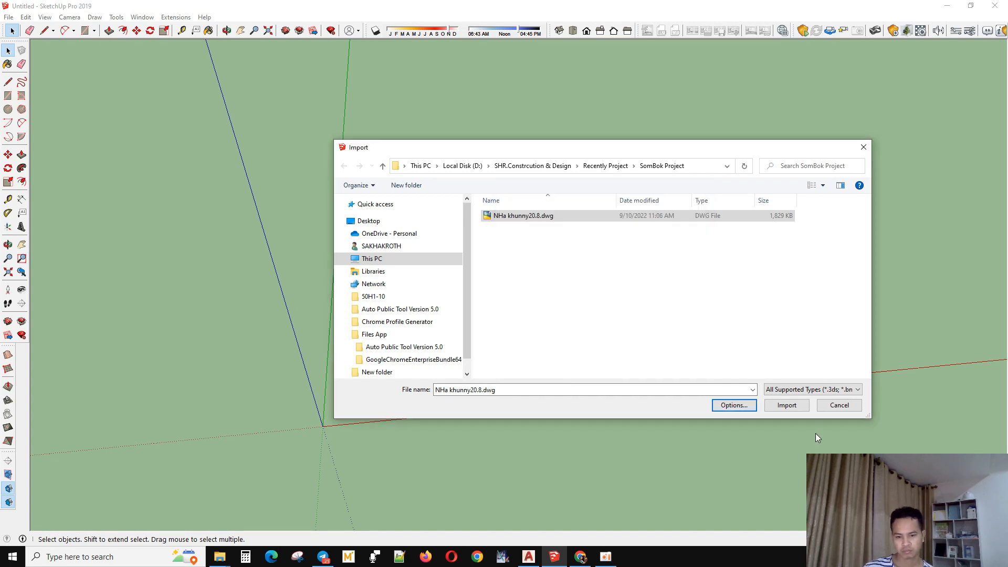
click(786, 406)
click(560, 356)
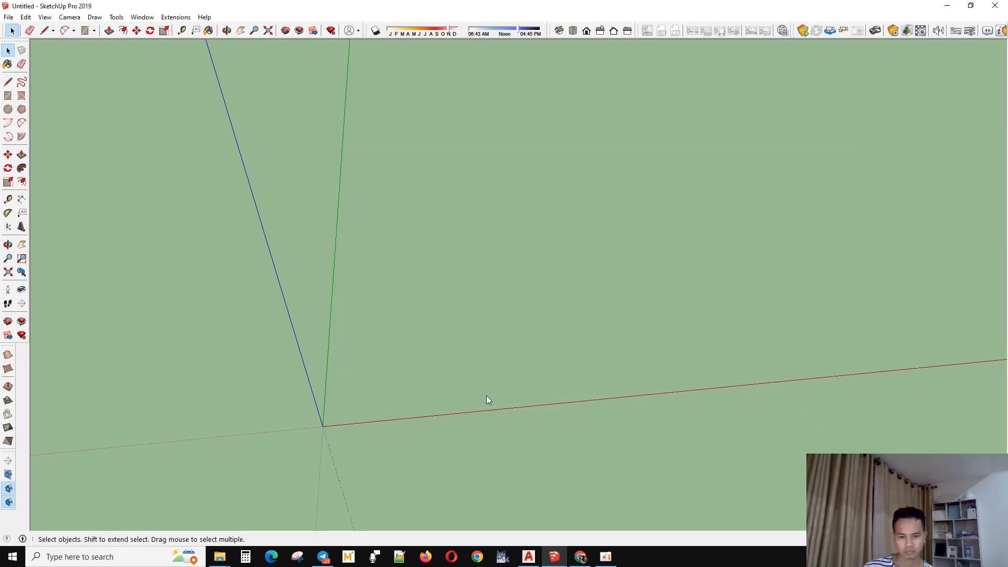
- Measure the entrance landing beside the steps with the Tape Measure, from its outer edge to the centre line
scroll(458, 308, up, 10)
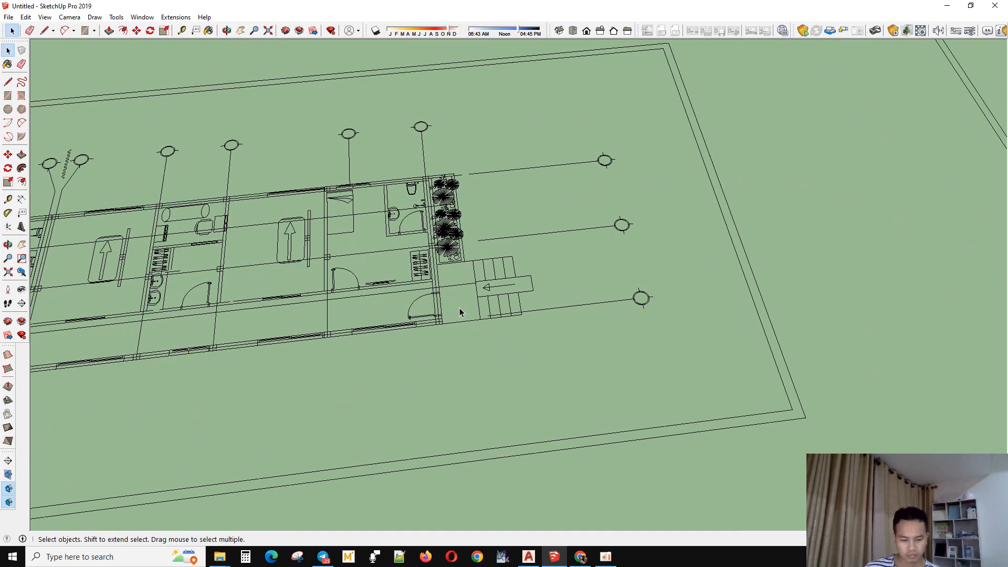
key(t)
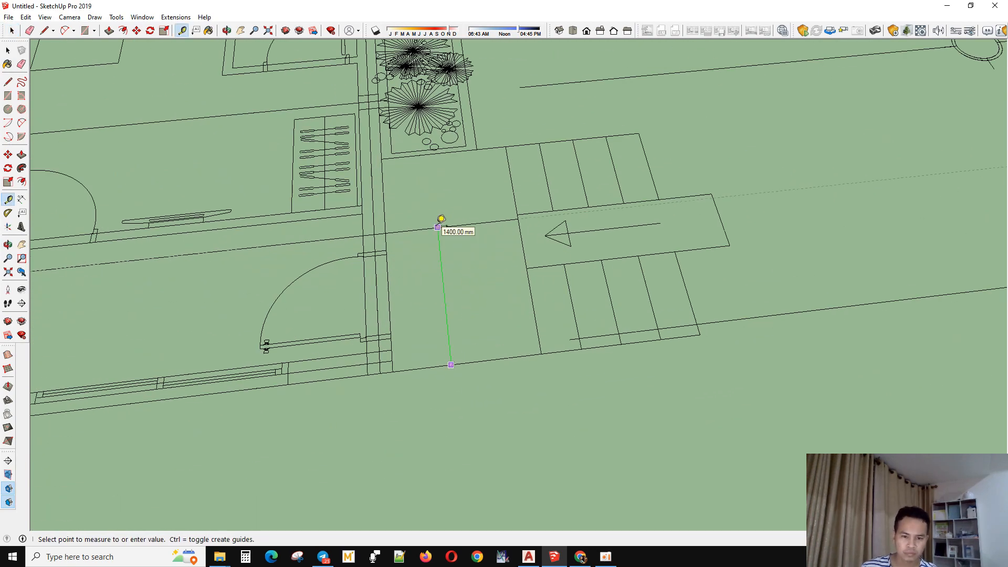
scroll(441, 218, up, 2)
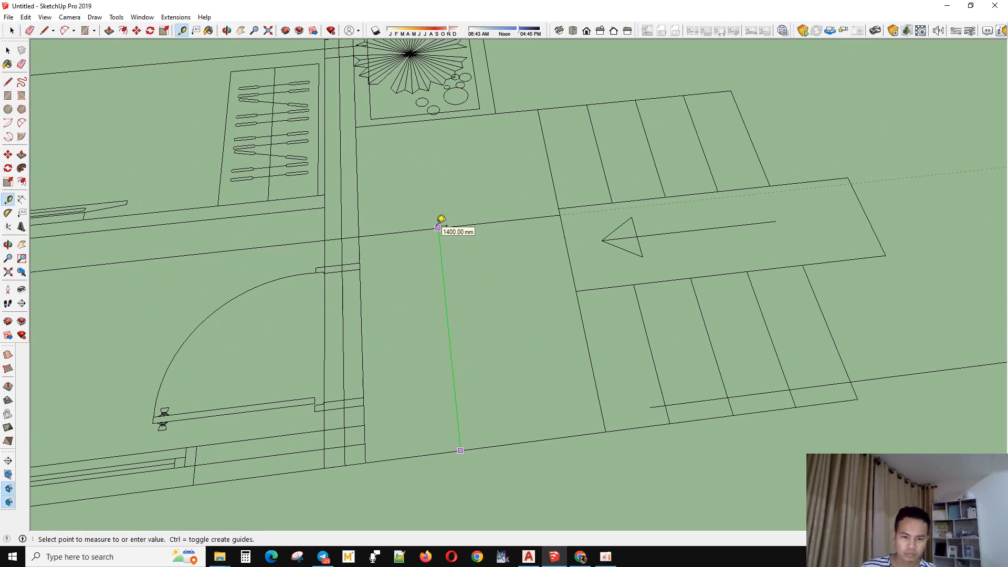
key(space)
- Set the model's length units to Centimeters
click(142, 17)
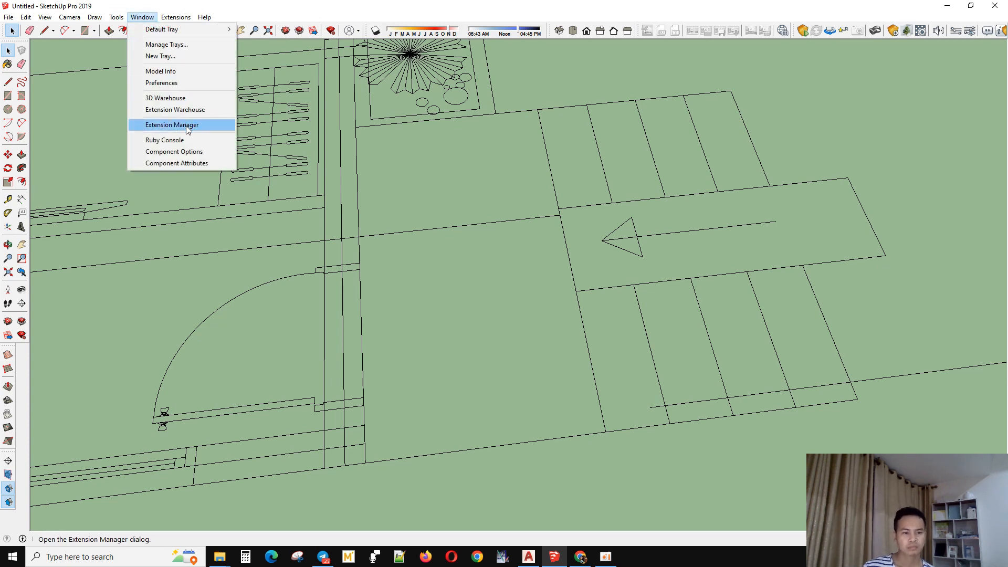
click(164, 71)
click(840, 113)
click(824, 141)
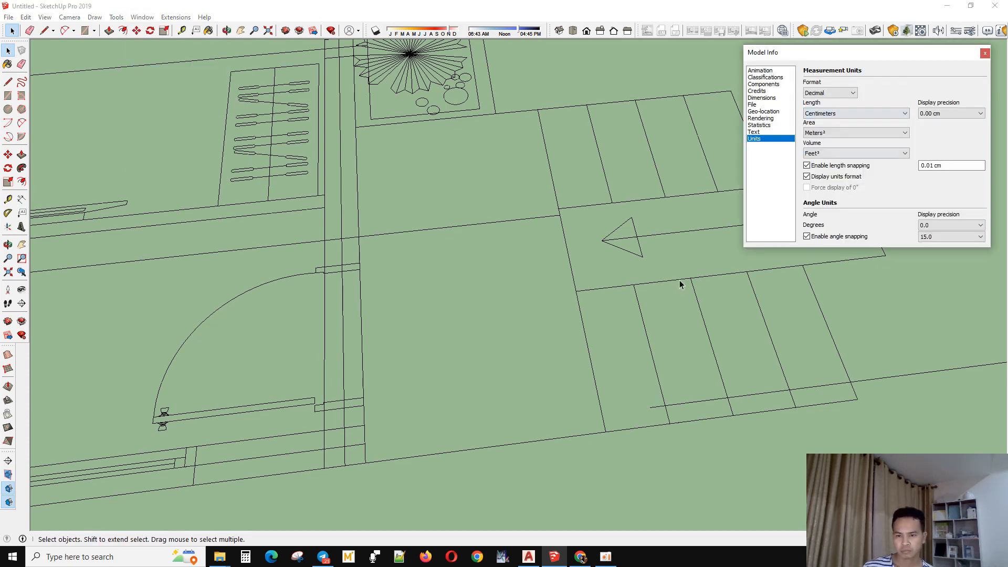
click(985, 53)
key(t)
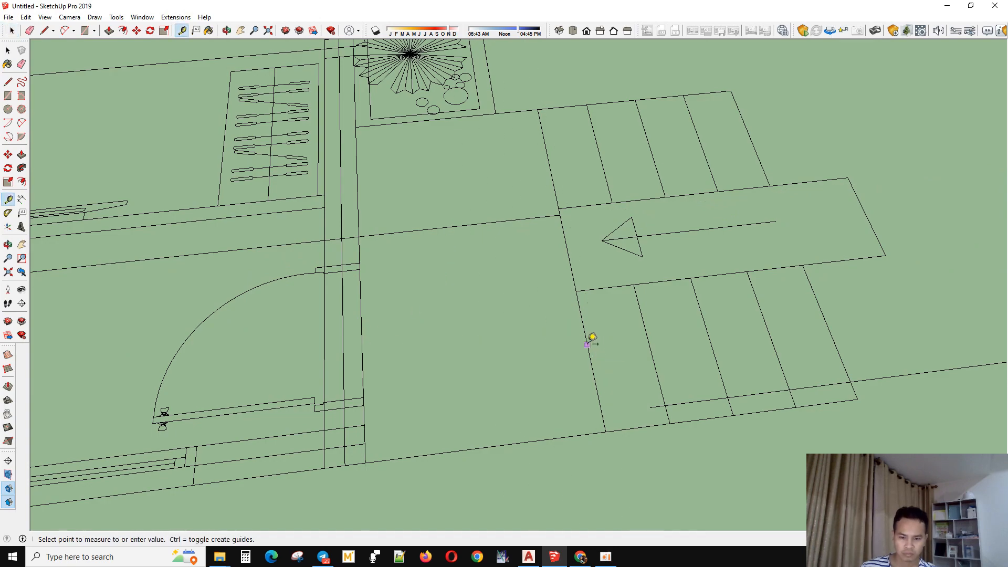
key(space)
- Open the imported floor plan group for editing and select its outer frame
scroll(651, 340, down, 4)
middle_drag(653, 334, 583, 317)
scroll(722, 364, down, 7)
middle_drag(512, 263, 574, 283)
scroll(481, 168, up, 3)
double_click(475, 127)
click(475, 127)
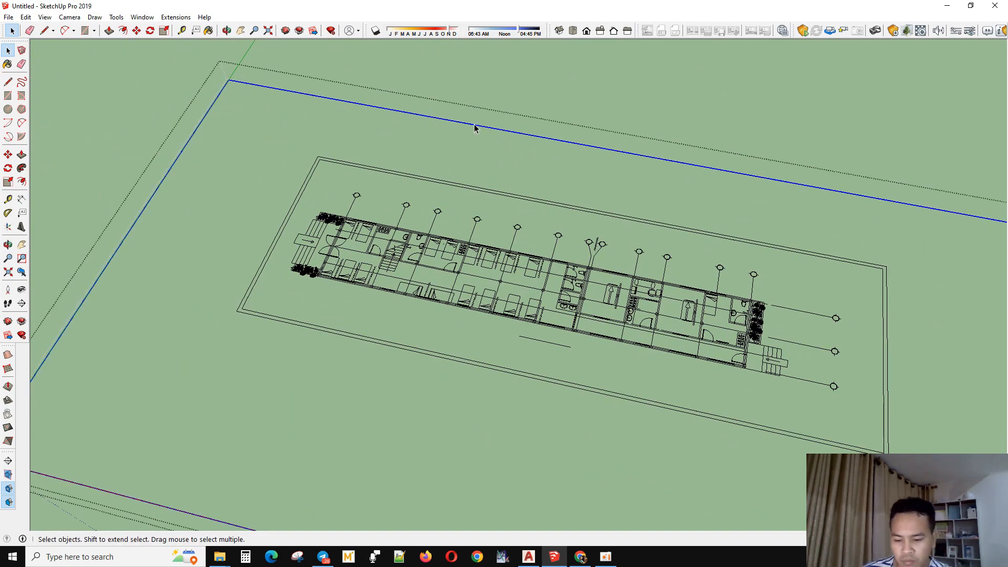
- Select all of the imported plan geometry and move it so the frame's outer corner sits on the model origin
scroll(347, 411, down, 3)
key(ctrl+a)
middle_drag(366, 261, 483, 336)
key(m)
scroll(277, 339, up, 2)
click(281, 330)
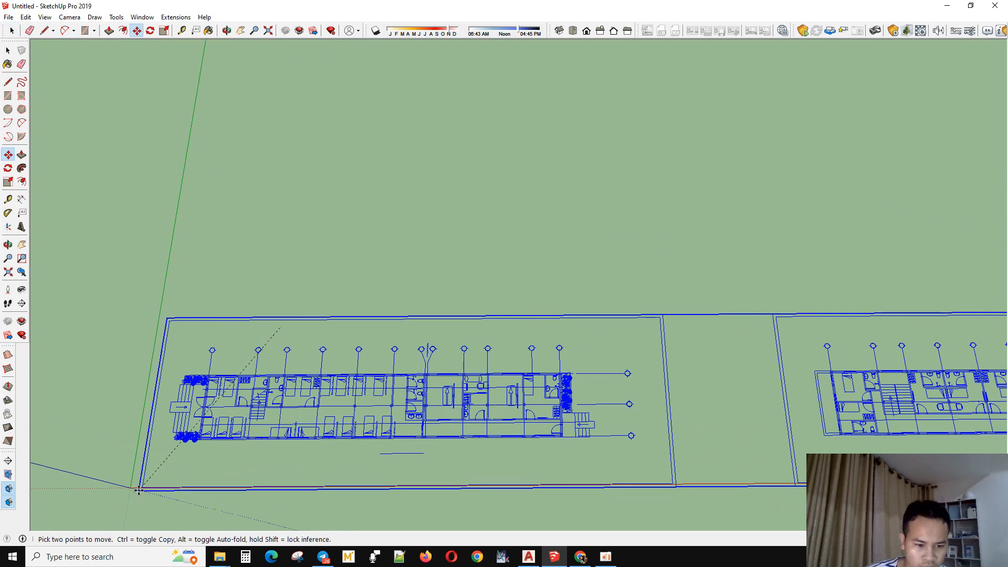
click(131, 488)
key(space)
click(315, 238)
- Draw a rectangle from the origin to the opposite corner of the first plan's frame and make its face a group
key(r)
scroll(99, 399, down, 3)
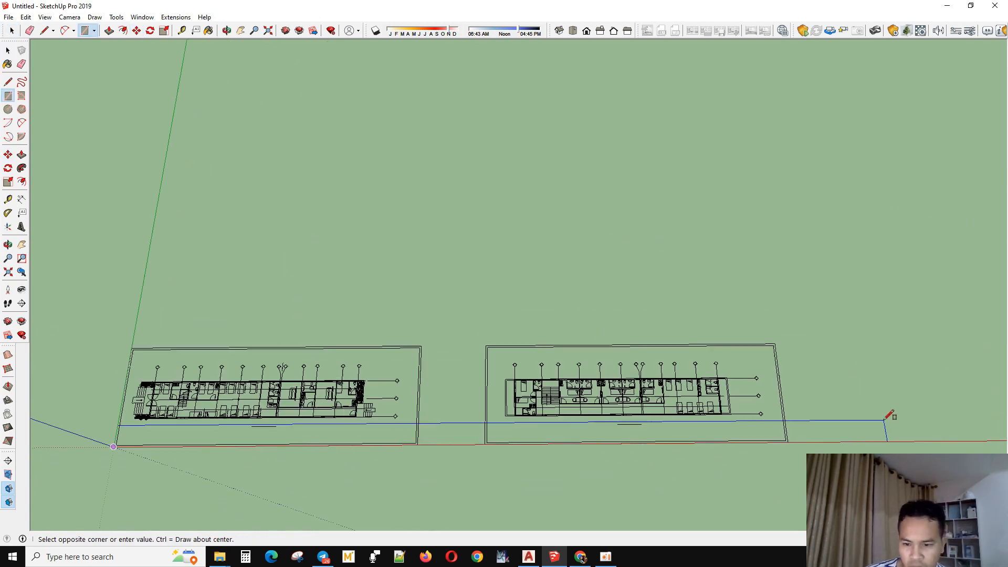
scroll(810, 364, up, 4)
scroll(737, 319, down, 3)
scroll(273, 336, up, 3)
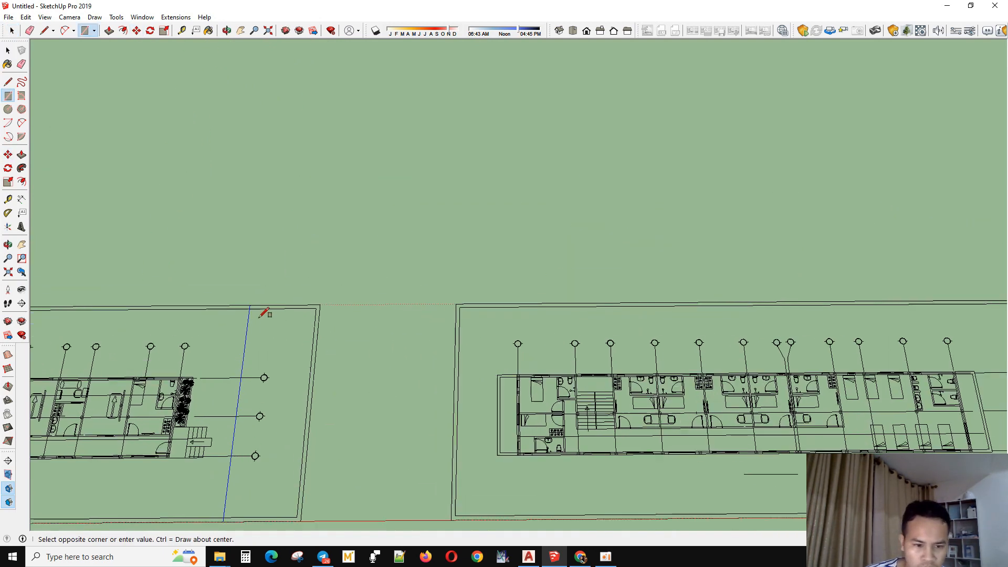
click(320, 304)
scroll(792, 285, down, 3)
key(space)
click(478, 392)
right_click(479, 392)
click(530, 485)
- Draw a rectangle over the first plan's building footprint, from the outer corner of the end steps to the opposite planter corner
scroll(421, 374, up, 3)
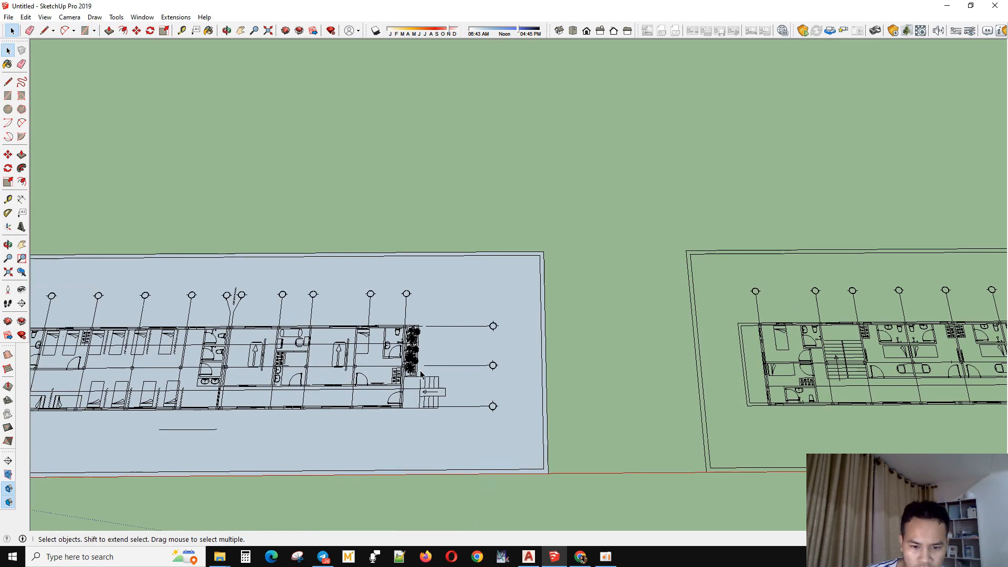
scroll(431, 412, up, 4)
key(r)
click(448, 399)
scroll(736, 401, down, 5)
scroll(131, 346, up, 6)
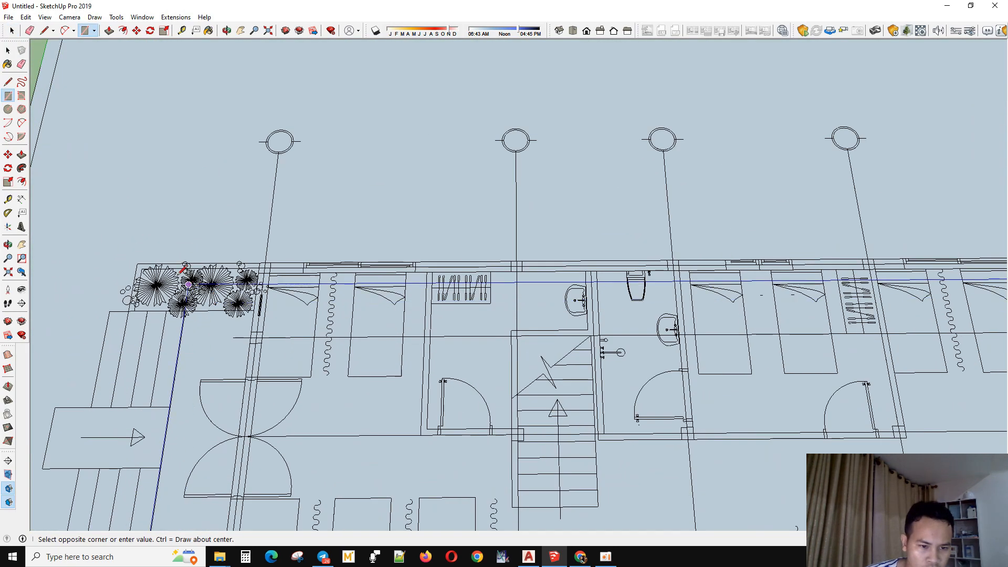
click(137, 264)
scroll(289, 263, down, 3)
- Move the footprint rectangle's short edge at the double-door entrance outward along the ramp
key(space)
click(185, 331)
key(m)
scroll(179, 357, up, 2)
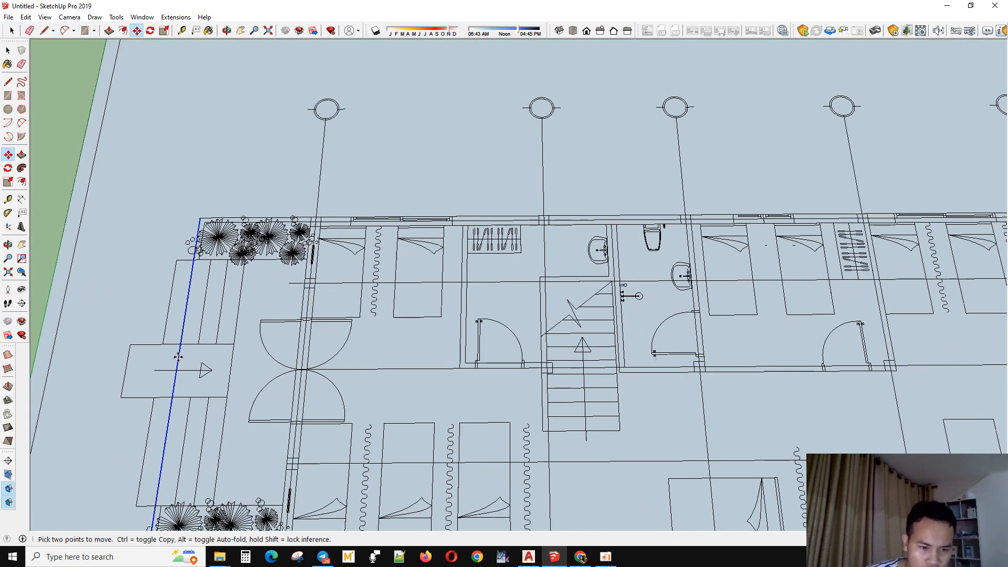
scroll(178, 357, down, 3)
key(space)
- Move the footprint rectangle's opposite short edge, beside the single-door entrance steps, outward to the end of the ramp
scroll(376, 274, up, 3)
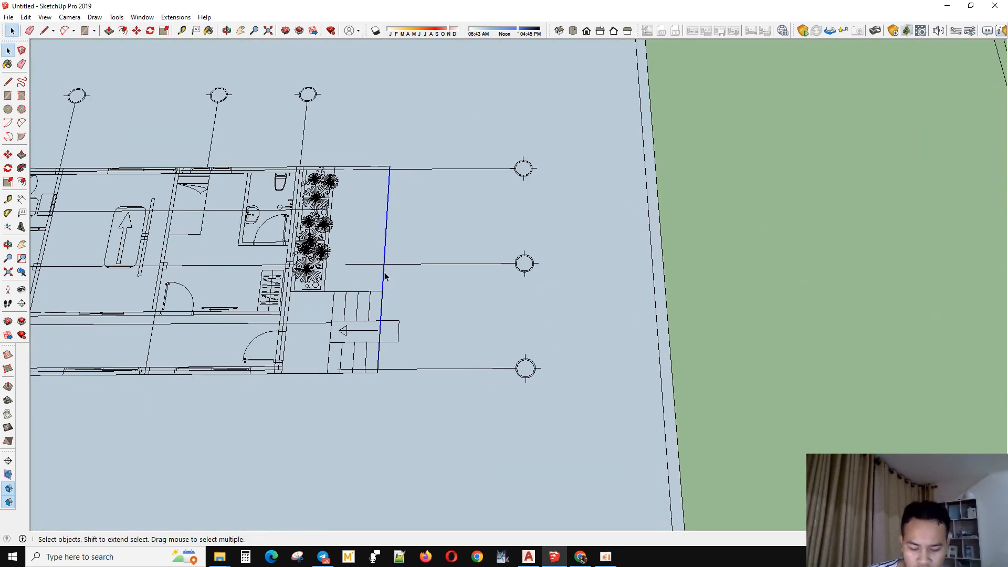
key(m)
scroll(371, 322, up, 2)
click(386, 310)
key(space)
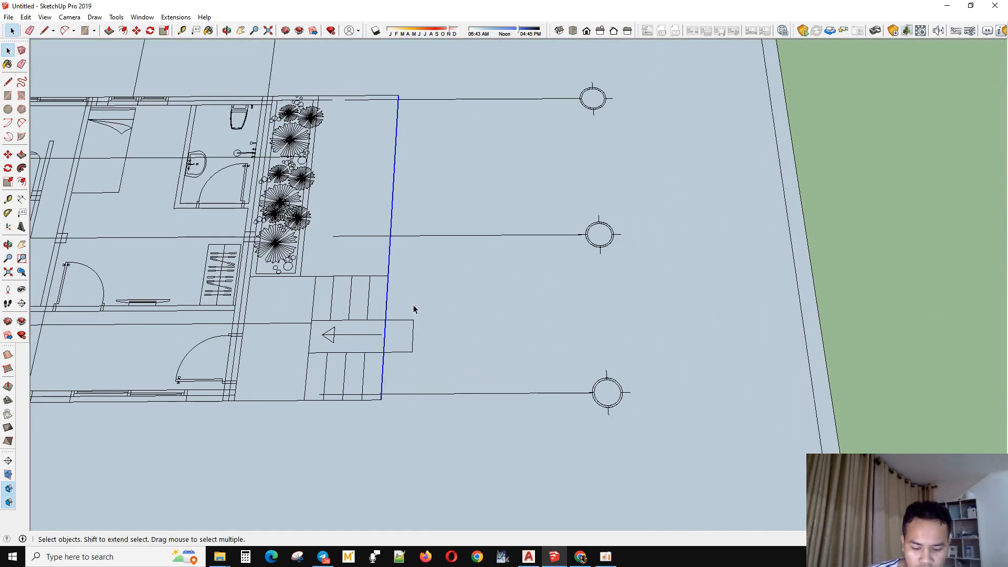
key(m)
scroll(413, 341, up, 2)
click(374, 347)
click(413, 346)
key(space)
scroll(546, 330, down, 5)
click(721, 334)
- Push/pull the building footprint face upward into a low base slab
middle_drag(517, 301, 480, 311)
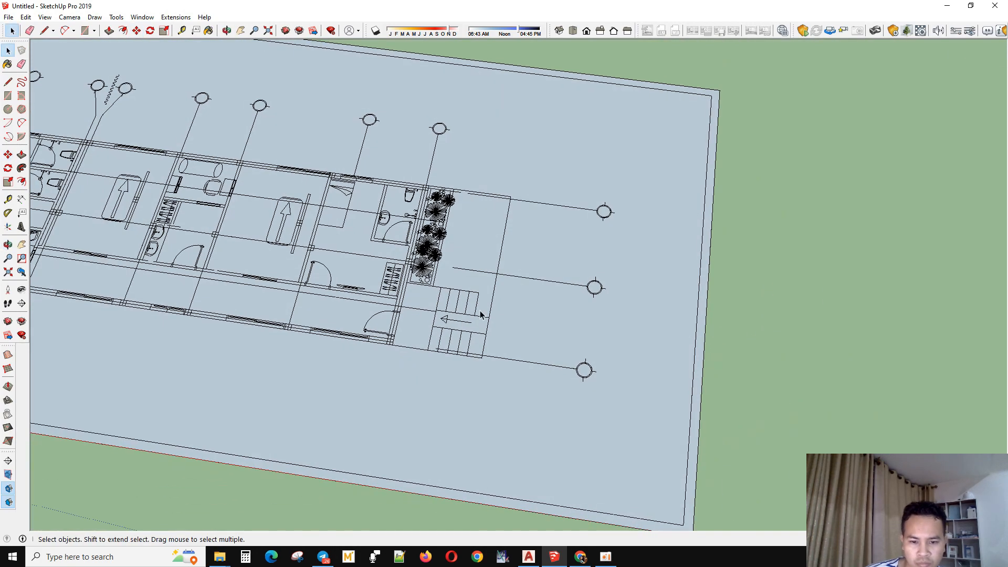
scroll(475, 309, up, 2)
key(p)
click(483, 294)
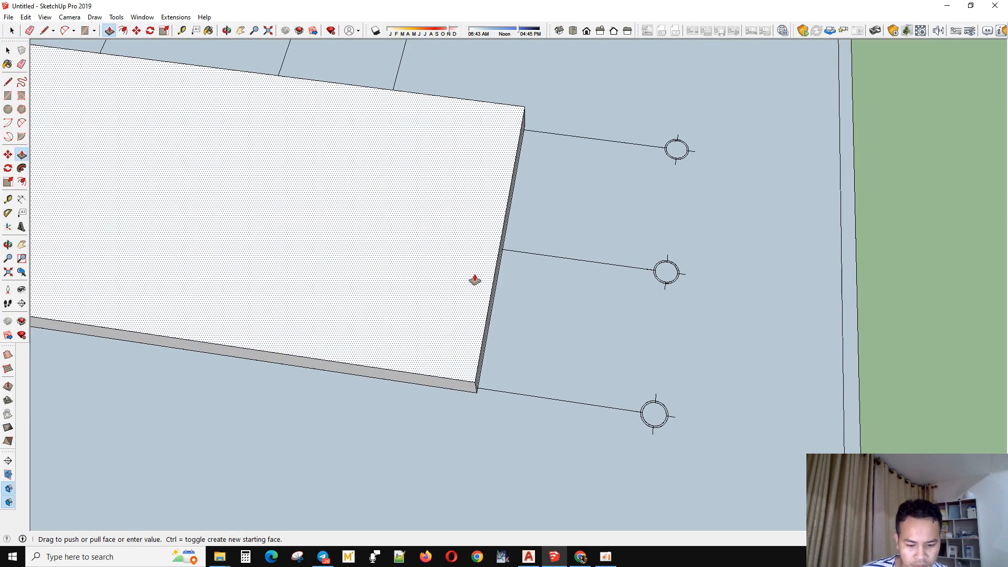
click(474, 274)
key(space)
- Move the imported plan linework up onto the top face of the base slab
scroll(474, 274, down, 3)
middle_drag(478, 278, 446, 205)
click(587, 276)
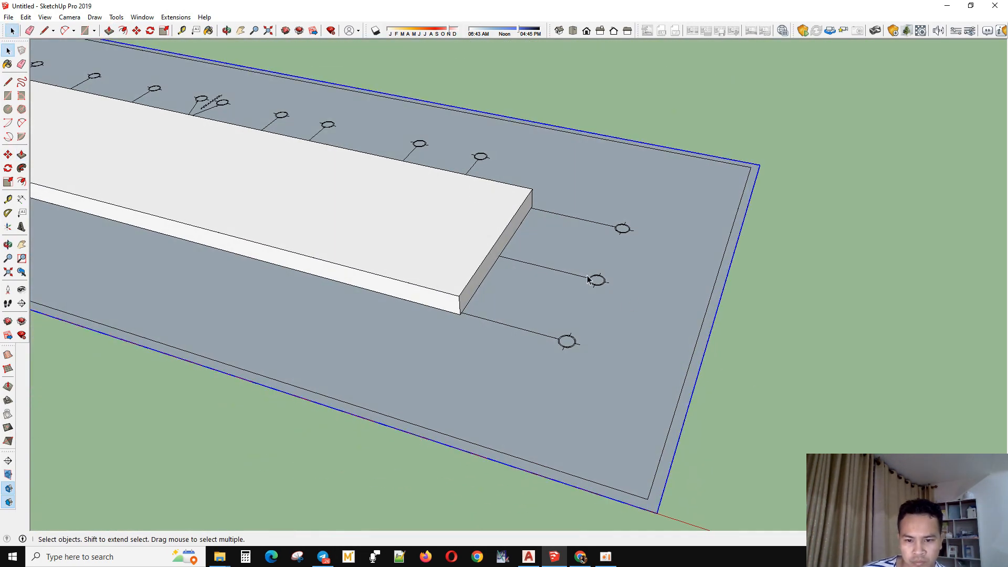
scroll(589, 281, up, 2)
middle_drag(595, 285, 641, 409)
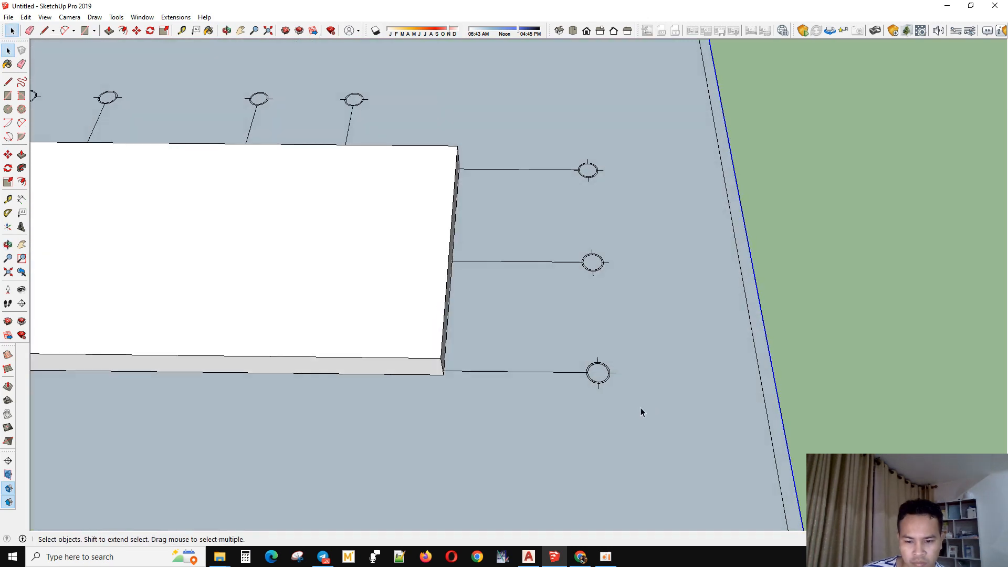
click(641, 409)
scroll(619, 395, down, 4)
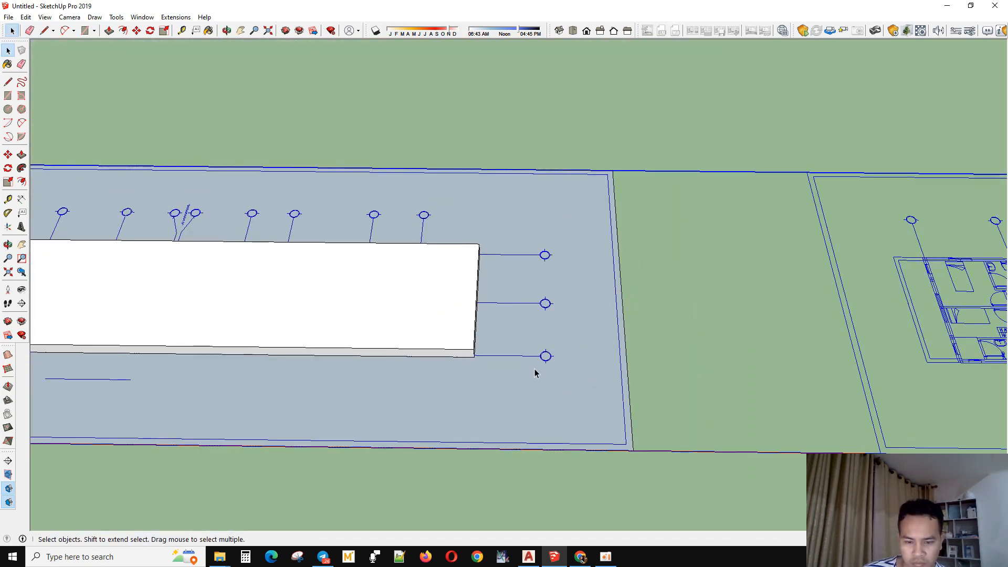
key(m)
scroll(470, 351, up, 6)
scroll(456, 346, down, 5)
key(space)
scroll(446, 266, down, 2)
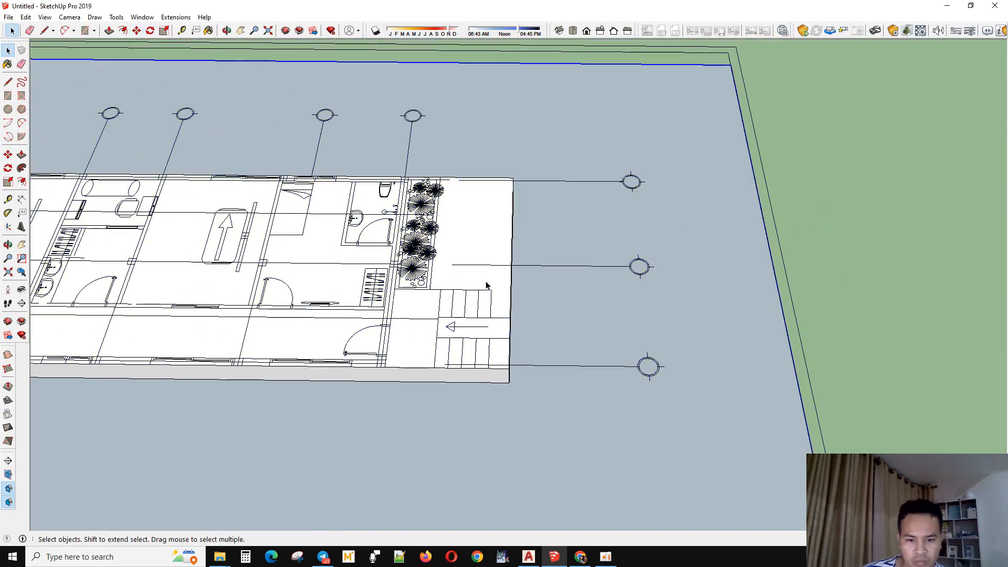
- Draw a rectangle on the slab's top from the building wall's outer corner to the slab's end corner, enclosing the planter and steps
scroll(385, 395, up, 3)
key(r)
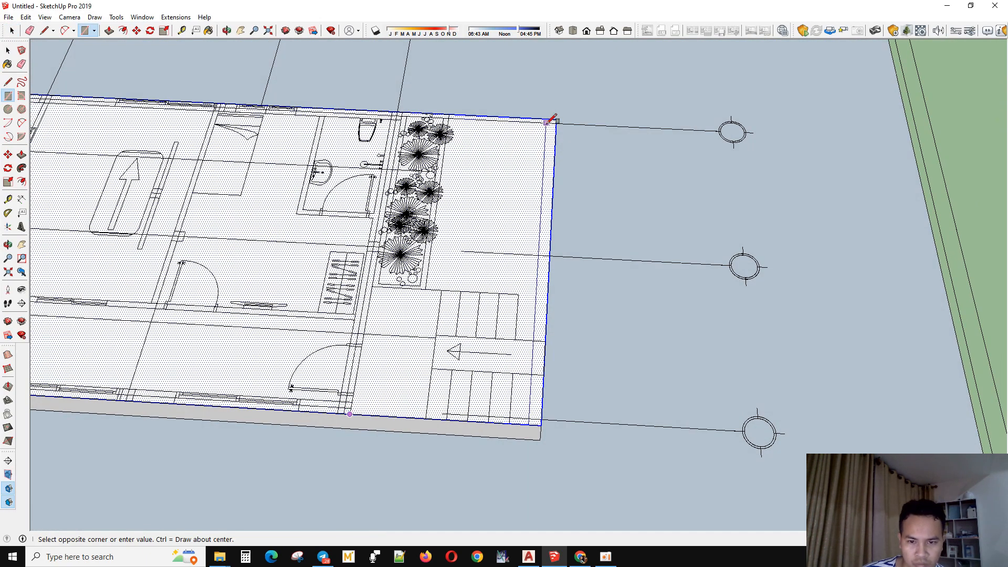
click(551, 121)
scroll(504, 302, up, 4)
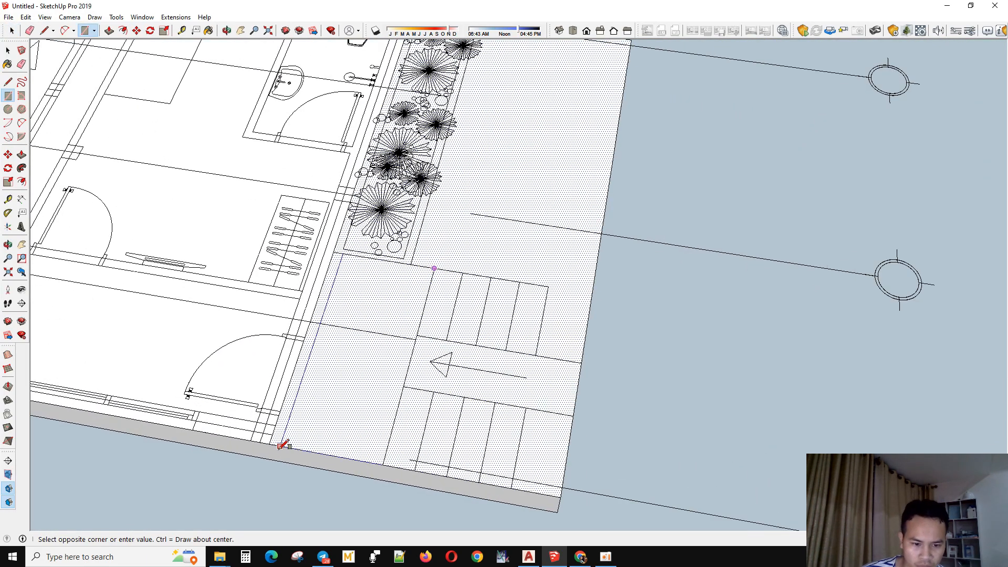
- Draw rectangles over the single-door entrance's landing and the ramp running out to the slab's edge
click(284, 445)
middle_drag(294, 434, 450, 318)
click(557, 419)
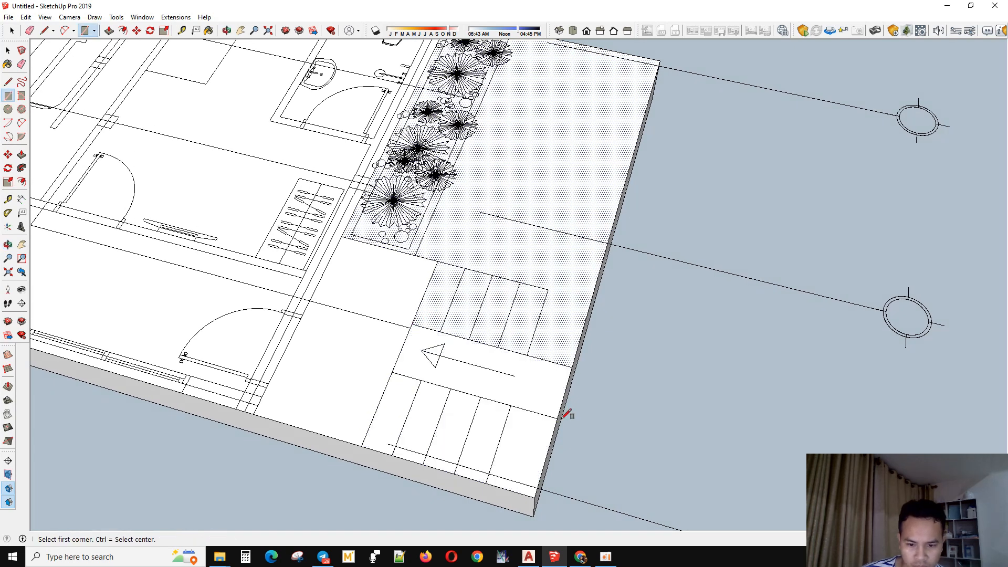
key(space)
key(r)
click(392, 456)
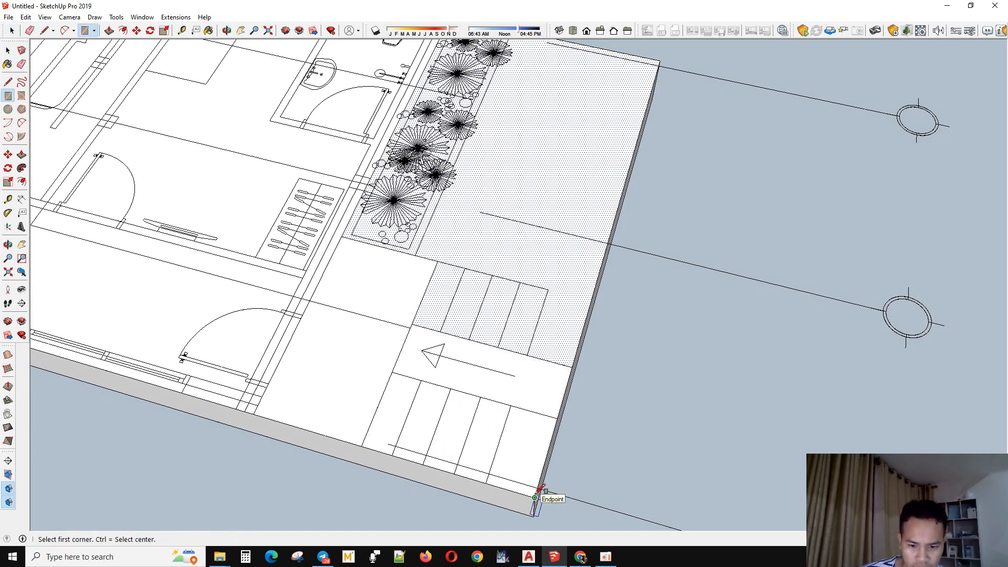
- Trace the step flights on both sides of the single-door entrance ramp with rectangles
key(space)
click(522, 428)
double_click(484, 423)
click(423, 409)
click(400, 402)
key(r)
click(412, 324)
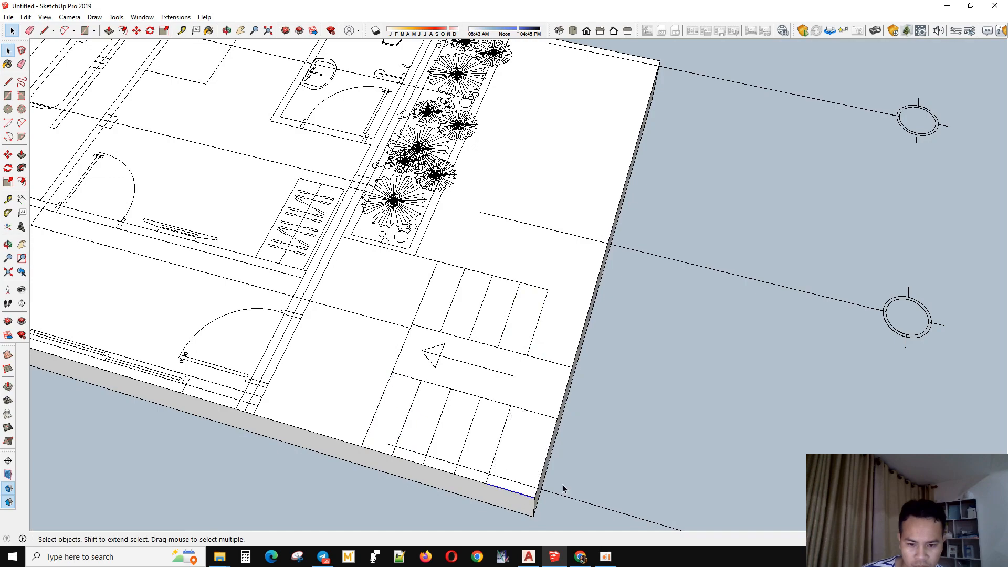
- Outline the planter beside the single-door entrance with a rectangle, separating it from the leftover slab area
middle_drag(524, 402, 462, 336)
scroll(461, 347, down, 2)
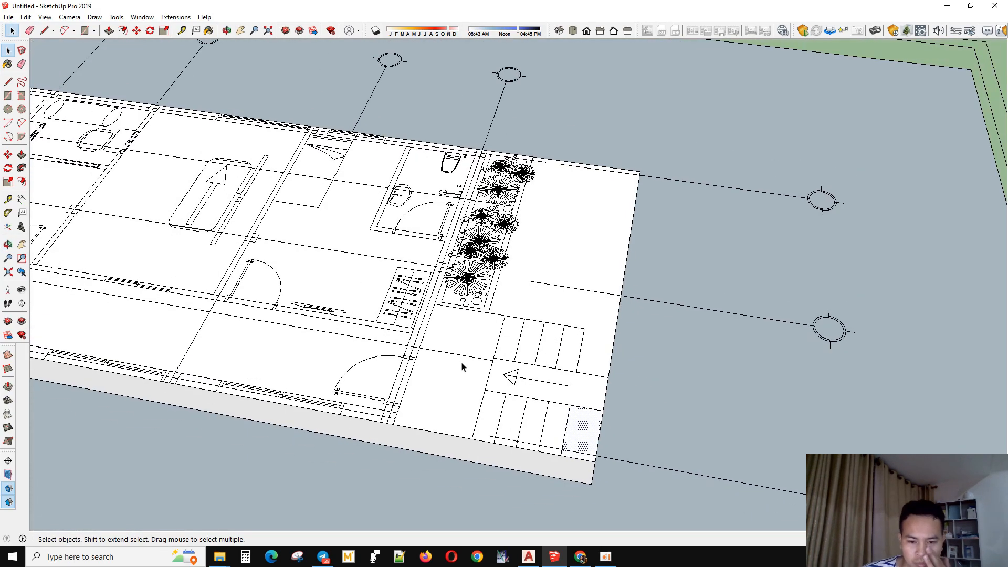
click(462, 367)
scroll(467, 294, up, 3)
click(536, 316)
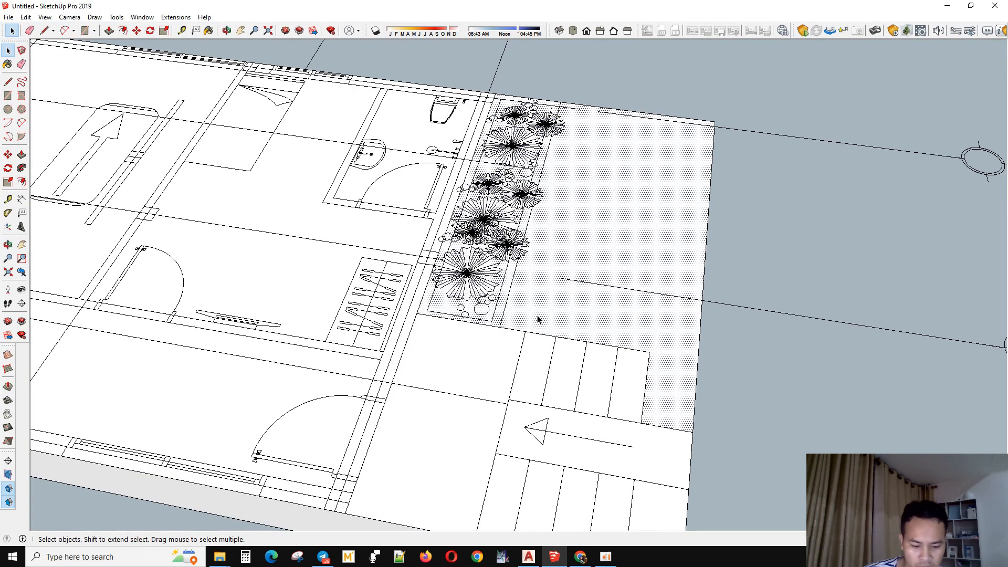
click(562, 102)
key(space)
scroll(719, 252, down, 3)
- Push the leftover slab areas around the single-door entrance's planter and steps down 75 cm, removing them
click(720, 252)
middle_drag(719, 252, 722, 353)
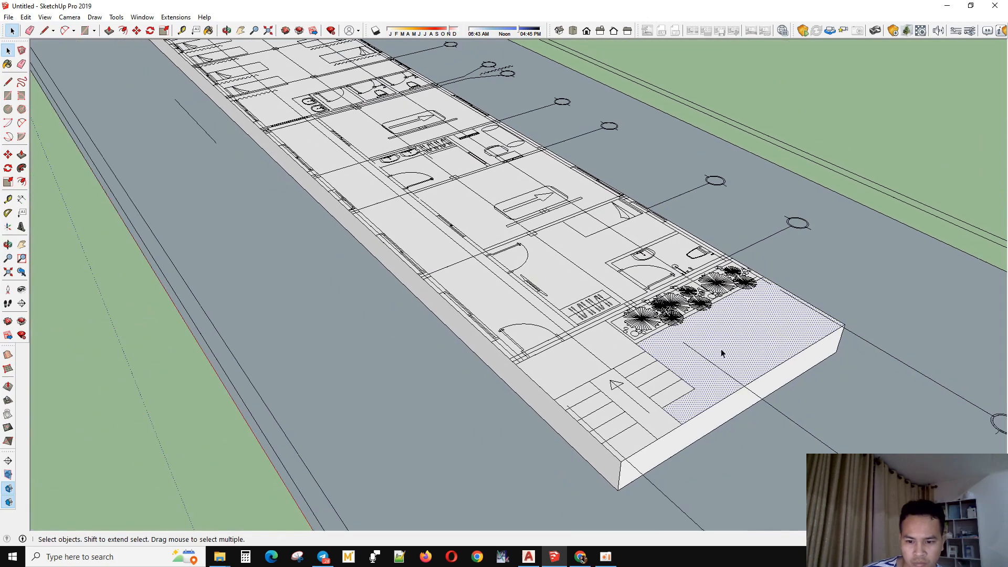
key(p)
click(769, 372)
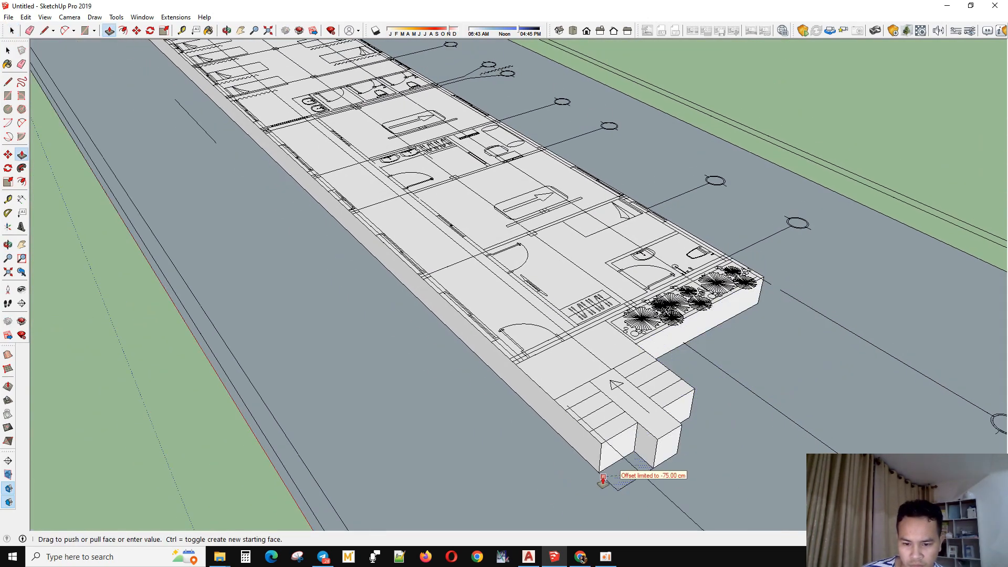
click(603, 477)
key(space)
middle_drag(488, 454, 810, 346)
scroll(810, 346, down, 4)
scroll(148, 376, up, 3)
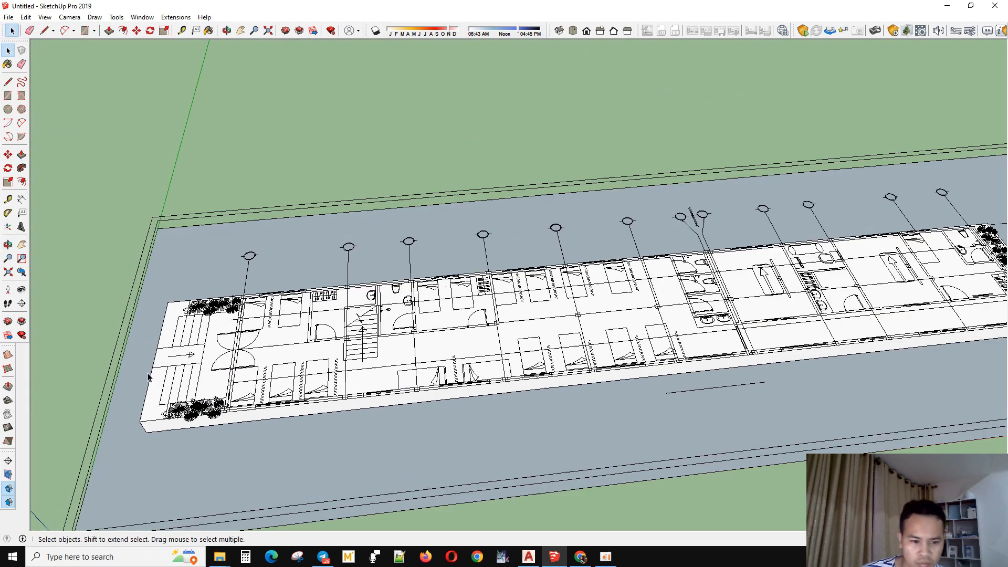
scroll(148, 377, up, 3)
middle_drag(148, 377, 231, 462)
key(t)
scroll(354, 443, up, 3)
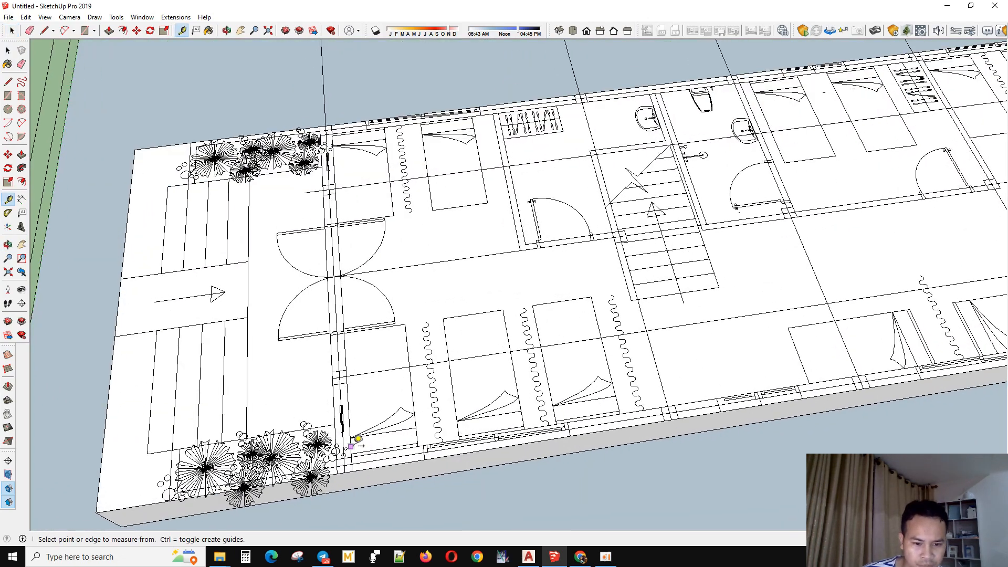
key(space)
key(r)
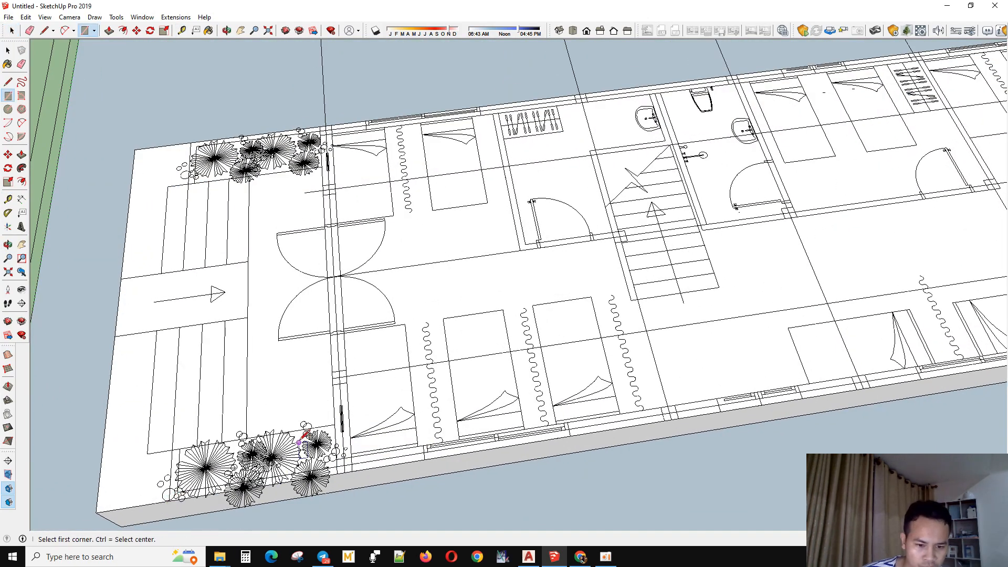
click(303, 439)
scroll(236, 462, up, 6)
key(Escape)
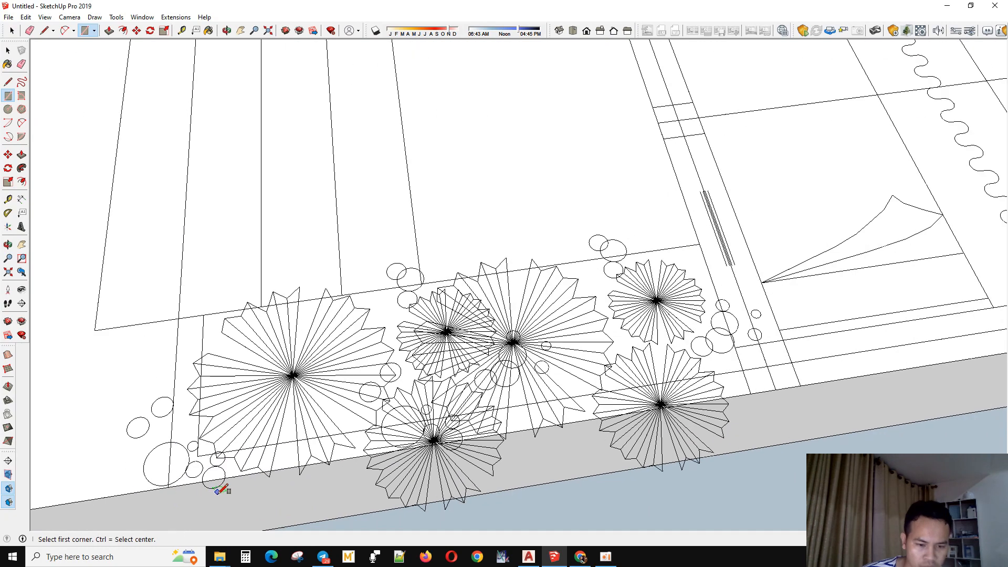
- Trace the step treads on one side of the double-door entrance ramp with rectangles
scroll(222, 489, down, 5)
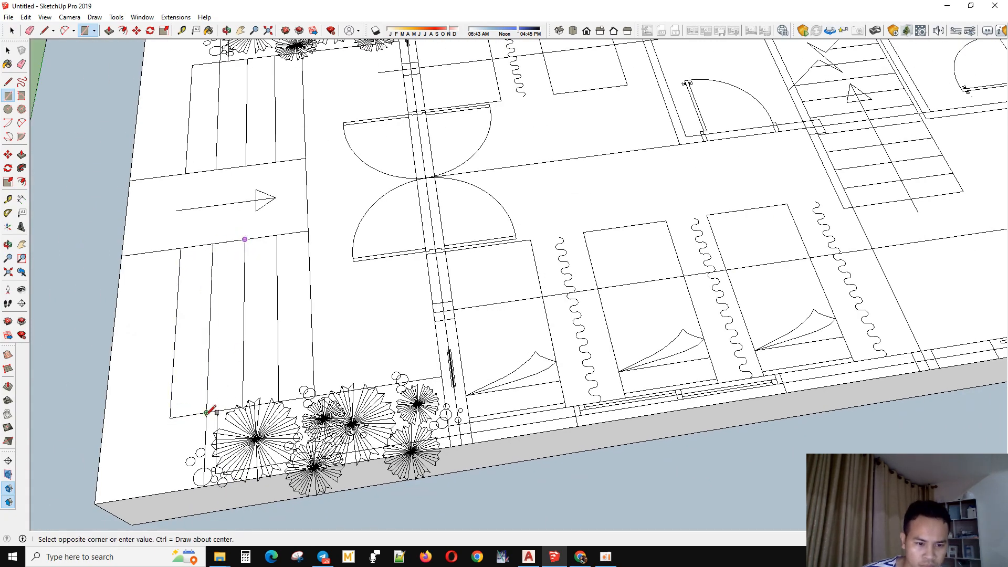
scroll(273, 414, up, 6)
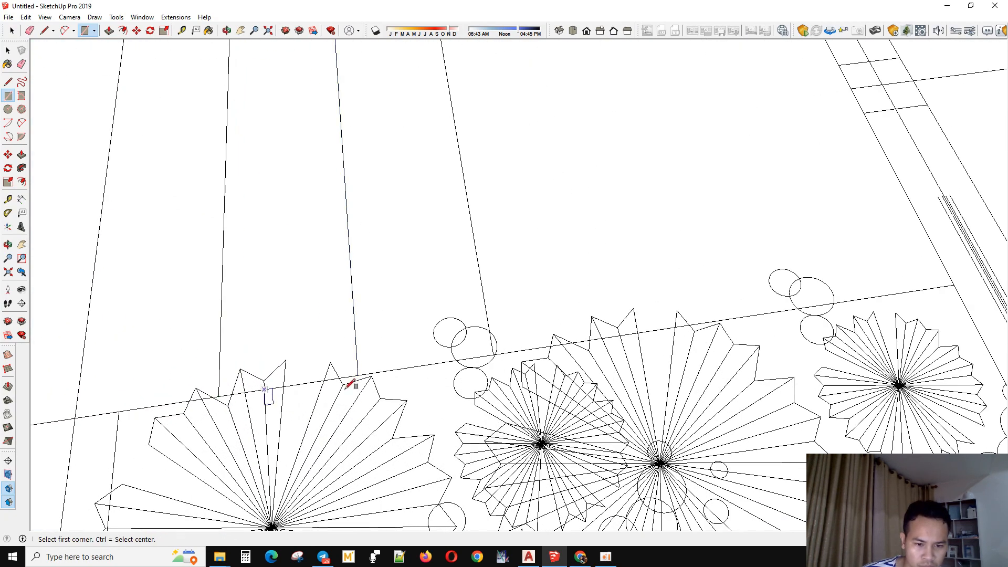
click(357, 374)
scroll(367, 357, down, 5)
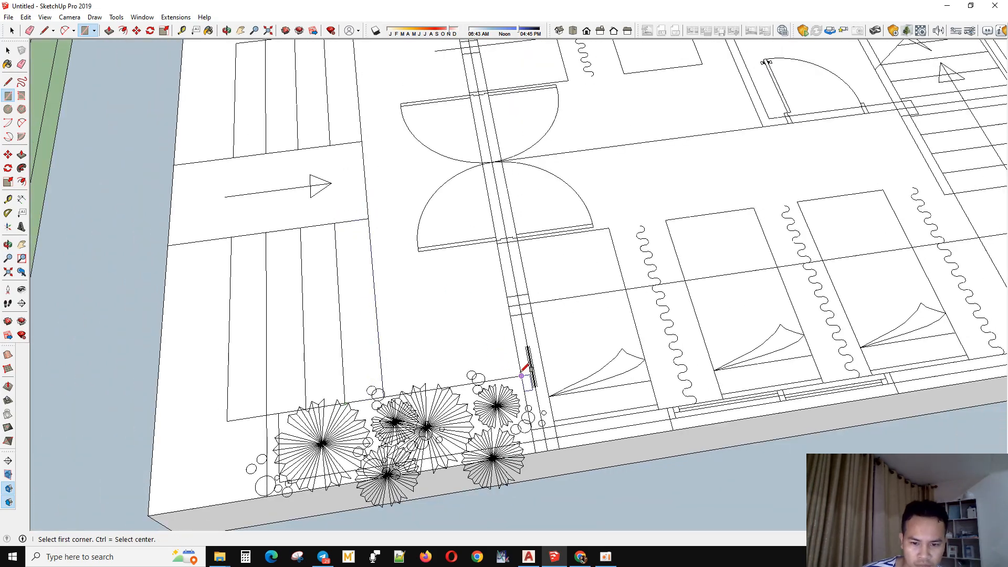
- Draw a rectangle over the double-door entrance landing, between the two planters, the front wall and the steps
click(521, 376)
scroll(434, 281, down, 5)
scroll(403, 127, up, 6)
scroll(384, 199, up, 2)
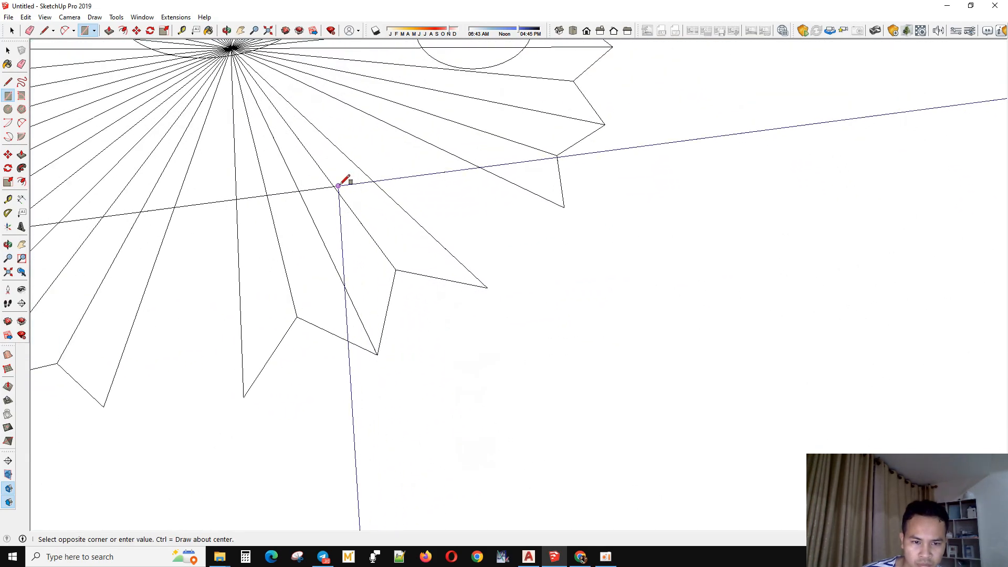
click(338, 184)
scroll(426, 208, down, 8)
key(space)
click(544, 284)
- Trace the step treads on the opposite side of the double-door entrance ramp with rectangles
scroll(541, 294, down, 3)
scroll(480, 414, up, 1)
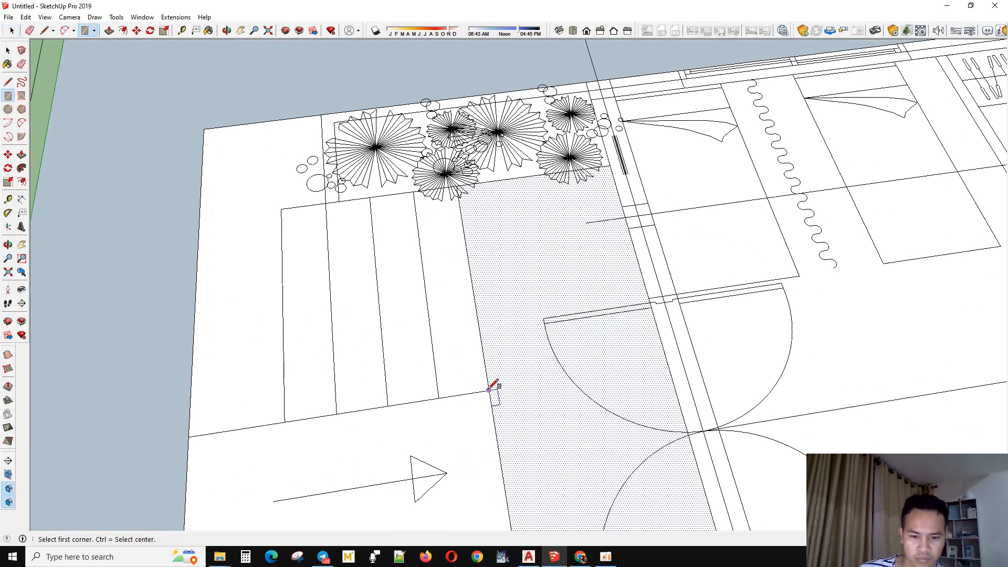
click(490, 389)
scroll(404, 194, up, 2)
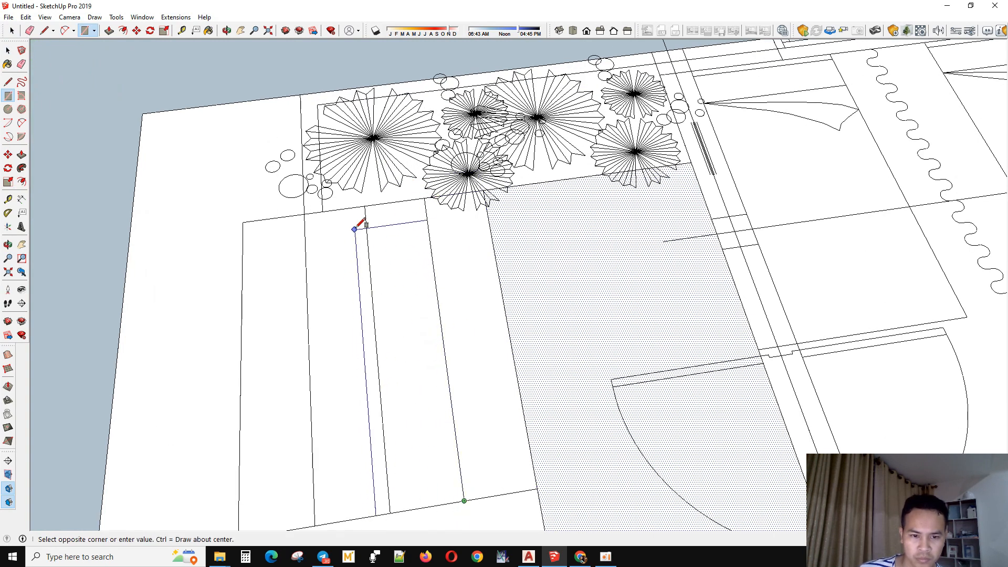
scroll(498, 365, down, 3)
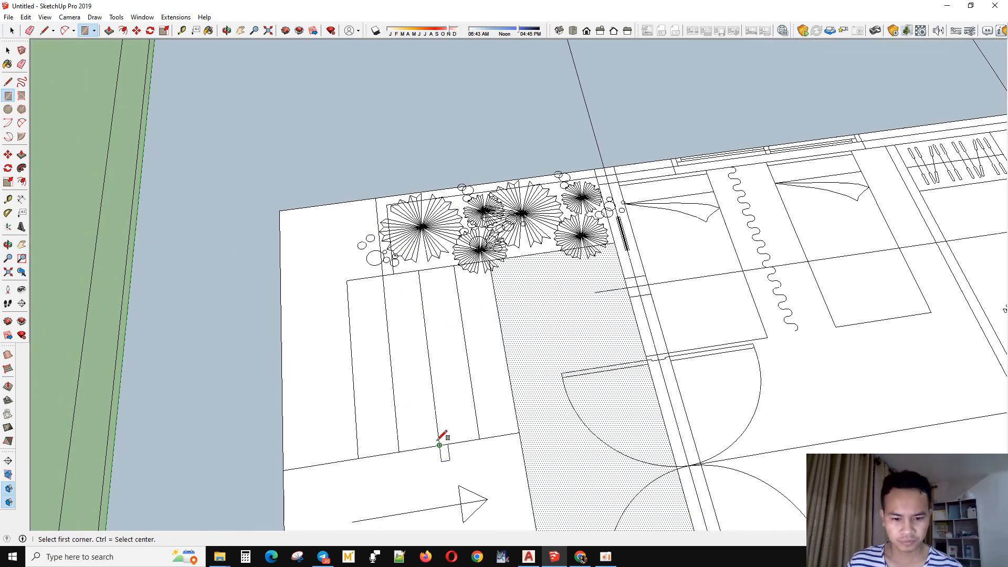
click(346, 281)
scroll(376, 294, down, 5)
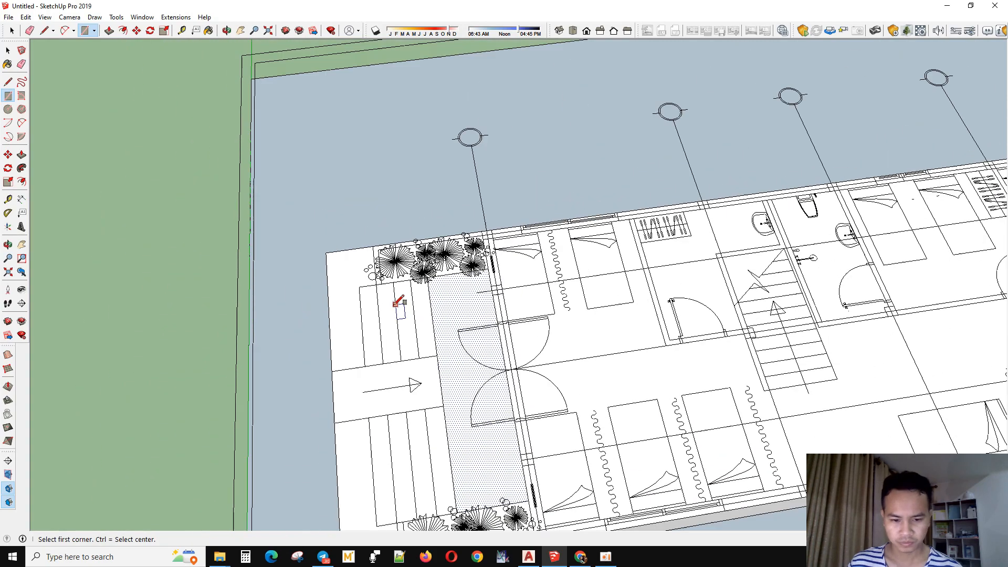
key(space)
click(605, 556)
click(869, 508)
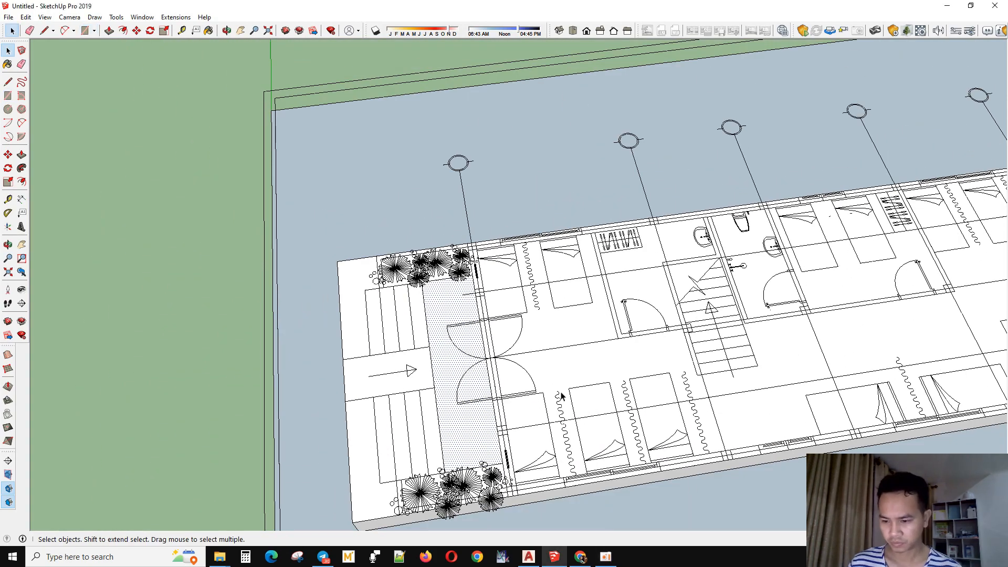
- Separate the outer slab strips at the double-door entrance from the planters, steps and ramp
middle_drag(563, 398, 493, 402)
click(397, 411)
middle_drag(466, 348, 551, 344)
click(431, 350)
scroll(446, 325, up, 5)
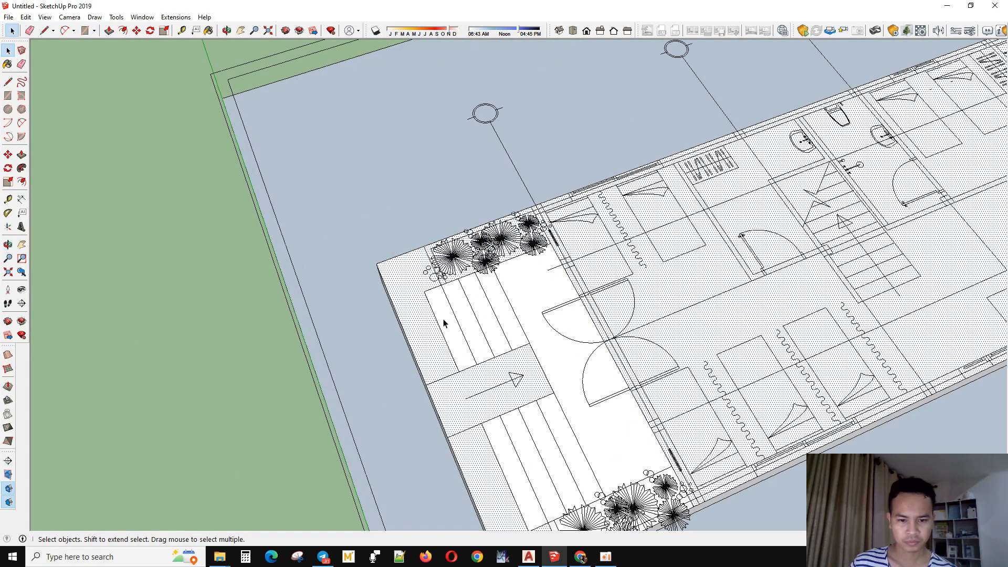
click(437, 292)
scroll(578, 179, up, 3)
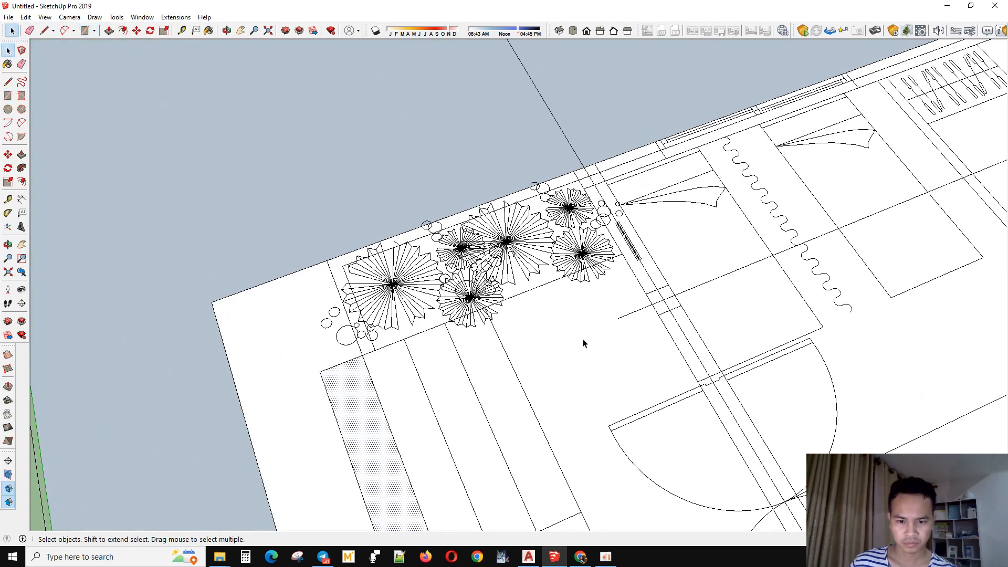
scroll(583, 343, down, 3)
scroll(532, 268, down, 2)
scroll(633, 426, up, 3)
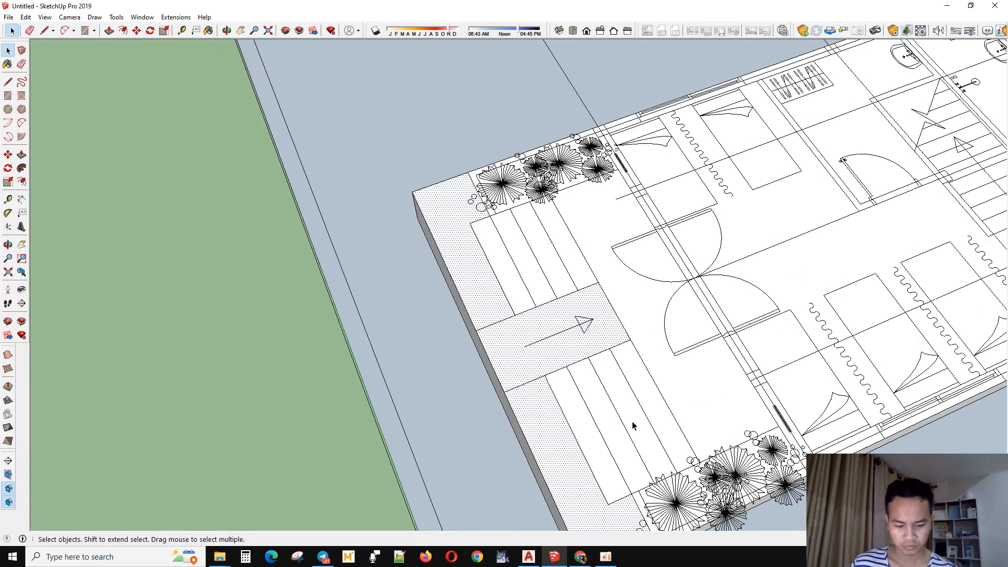
click(631, 339)
- Push the outer slab strips on both sides of the double-door ramp down through the full slab height
key(p)
click(474, 305)
click(420, 319)
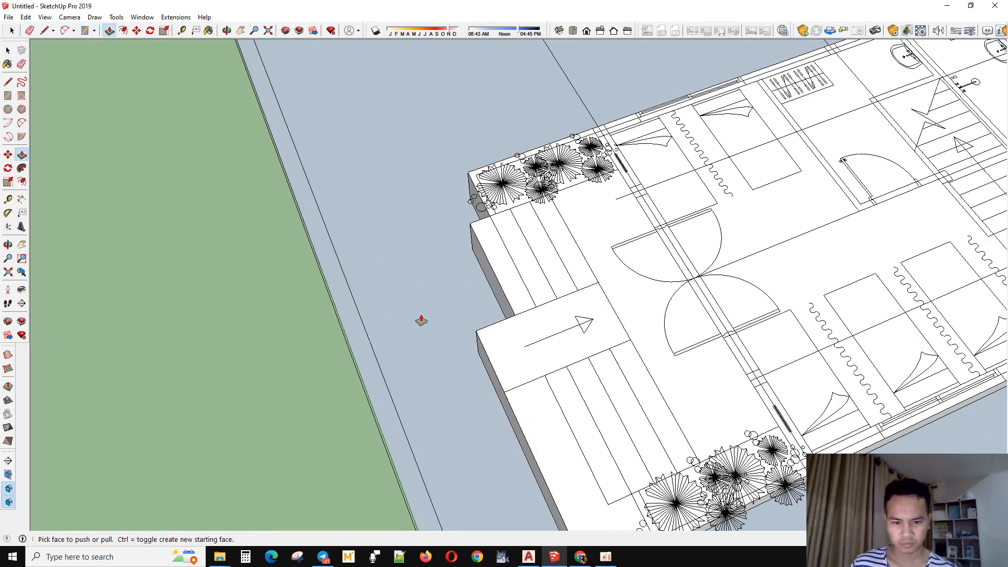
click(533, 433)
click(457, 427)
scroll(457, 414, down, 4)
middle_drag(558, 322, 519, 387)
key(space)
scroll(520, 387, down, 3)
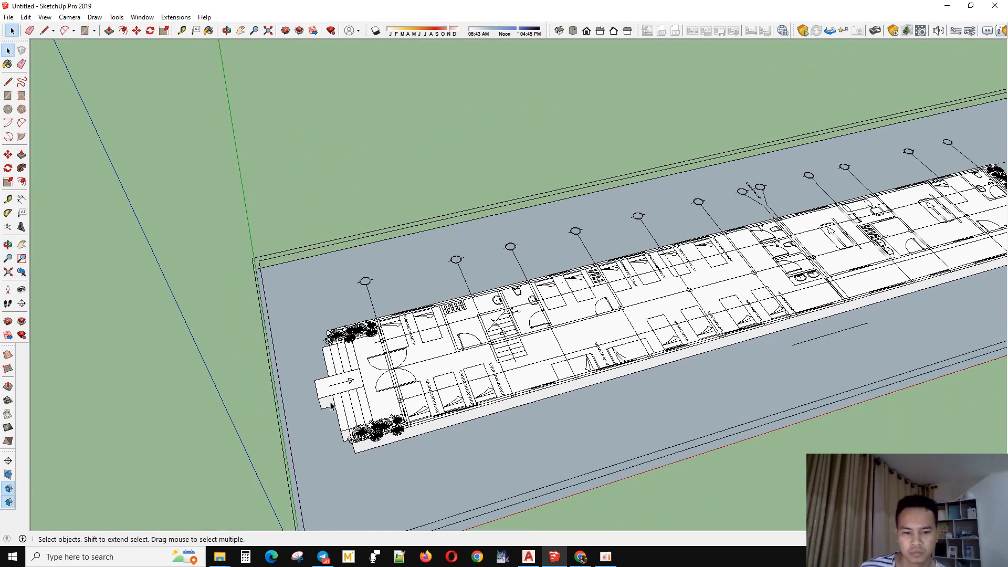
- Select the whole connected base slab with its entrance areas and make it a group
scroll(401, 406, up, 2)
click(401, 405)
double_click(403, 402)
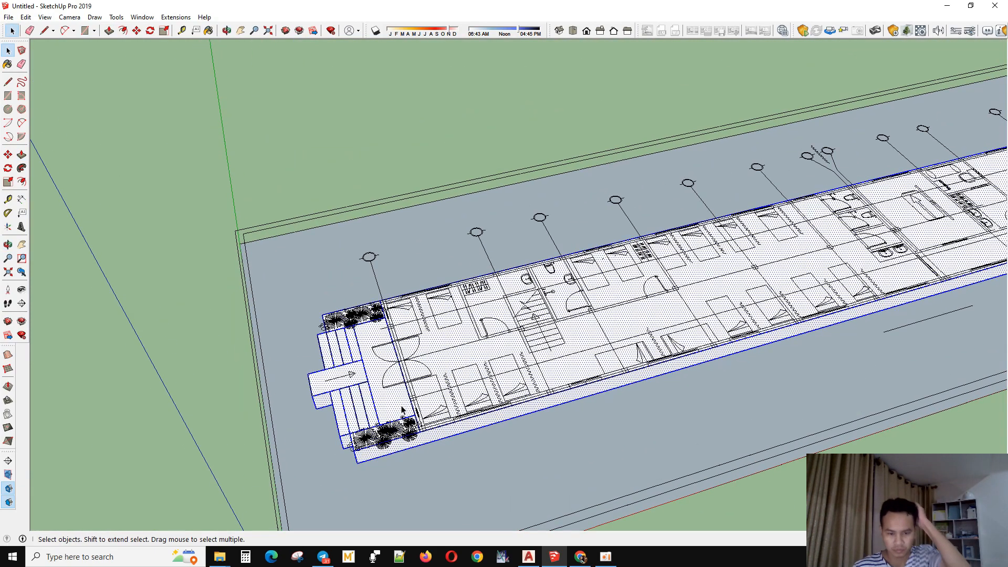
right_click(386, 409)
click(417, 333)
- Draw a column base rectangle at the building's outer wall corner beside the double-door entrance planter
scroll(669, 480, down, 3)
middle_drag(668, 479, 375, 477)
scroll(156, 328, up, 3)
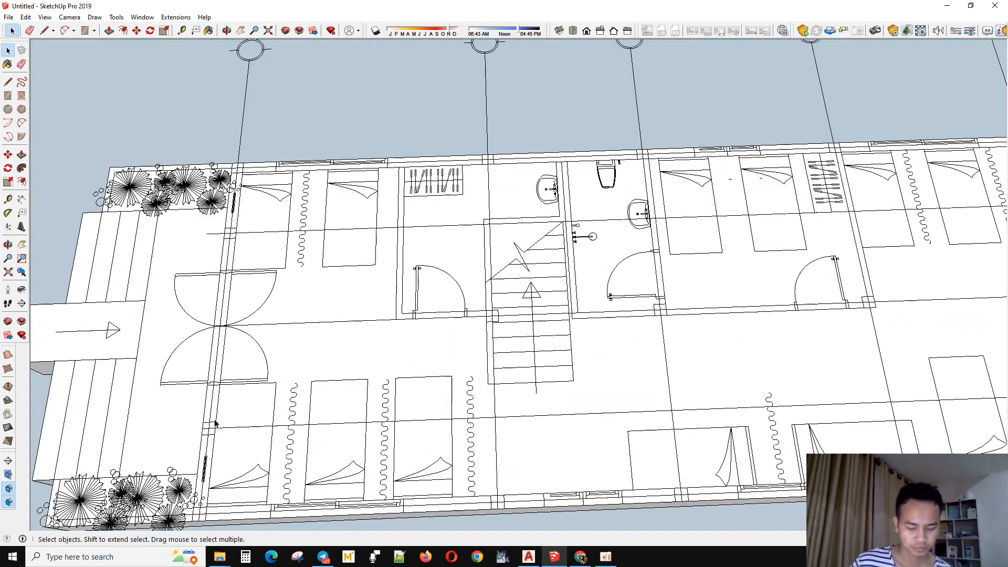
key(r)
scroll(215, 423, down, 3)
scroll(237, 496, up, 5)
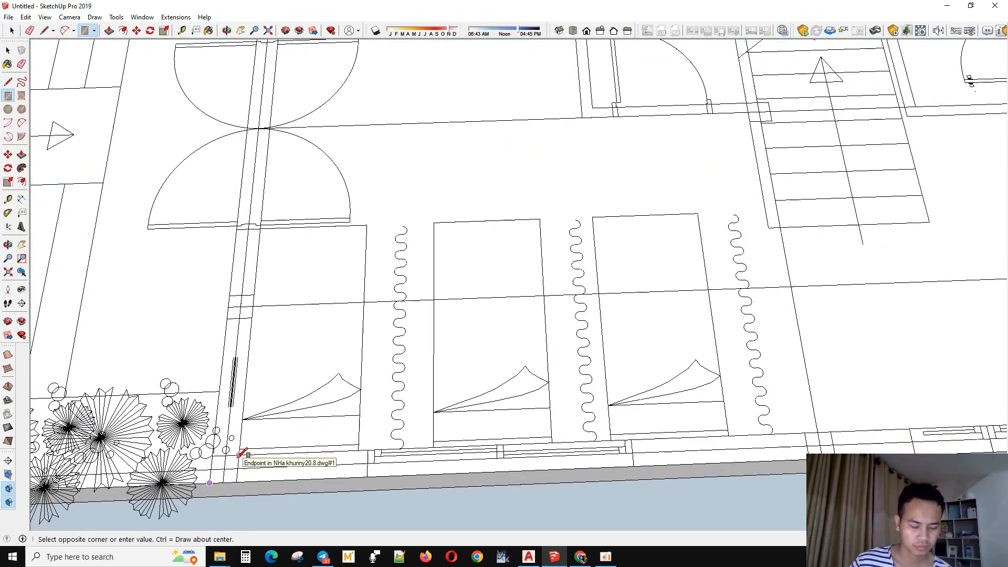
click(228, 481)
scroll(387, 441, down, 3)
middle_drag(382, 427, 315, 423)
scroll(395, 455, down, 3)
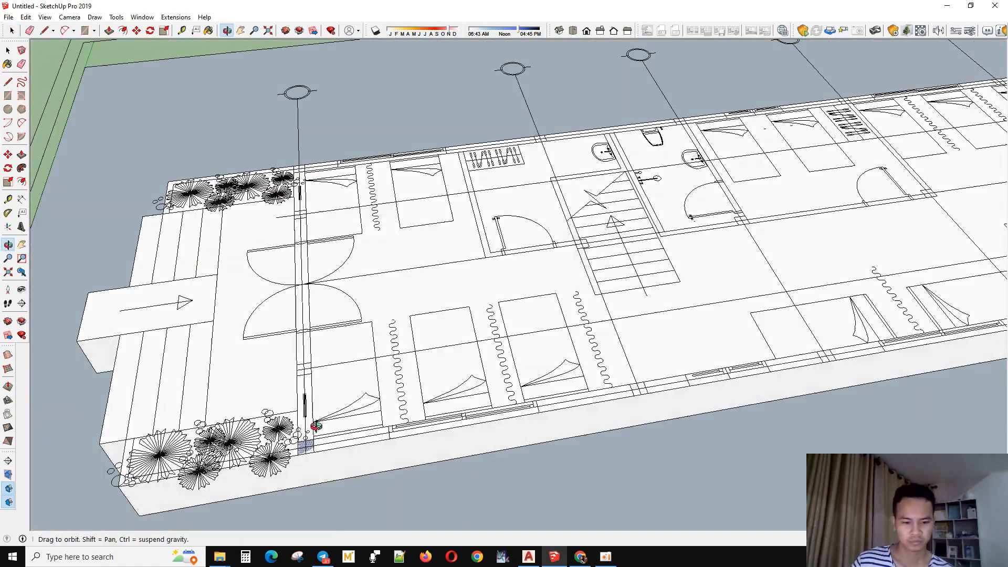
- Push/pull the column base up 4 m and make the column a group
scroll(309, 441, up, 2)
text(p4)
key(Return)
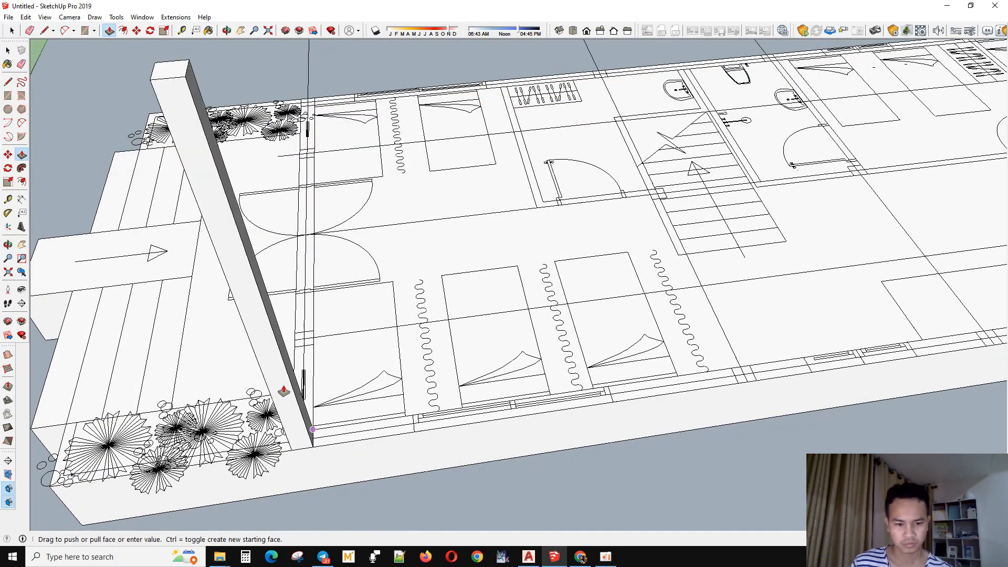
scroll(284, 381, down, 2)
key(space)
triple_click(279, 360)
right_click(279, 359)
click(328, 452)
- Copy the corner column along the front wall to the next column mark beside the double door
middle_drag(252, 417, 681, 431)
scroll(624, 435, up, 3)
click(677, 412)
key(ctrl)
click(514, 424)
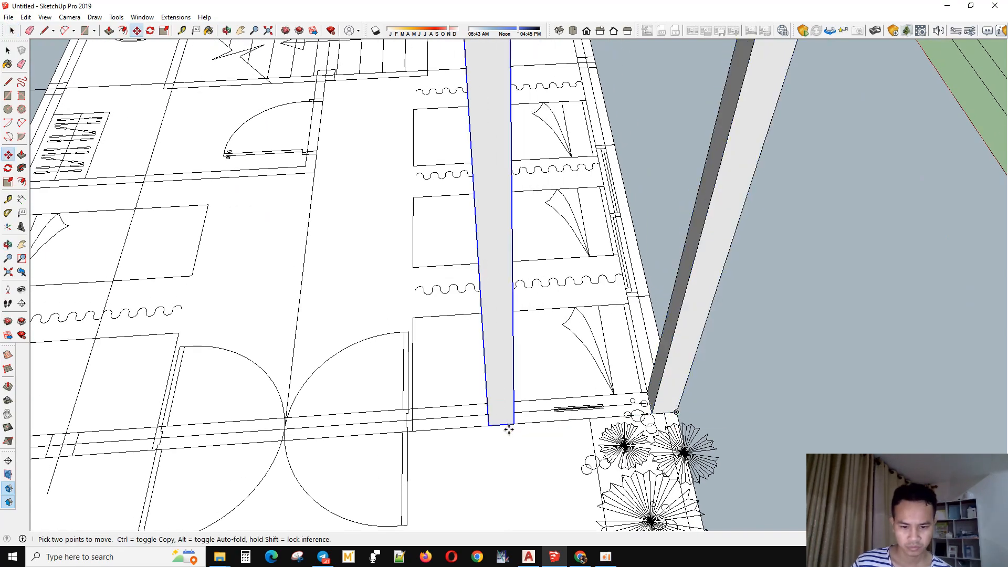
- Copy the column to the mark across the double door and to the front wall's opposite corner
click(514, 424)
key(ctrl)
scroll(689, 422, down, 3)
scroll(430, 436, up, 2)
click(329, 436)
click(306, 438)
key(ctrl)
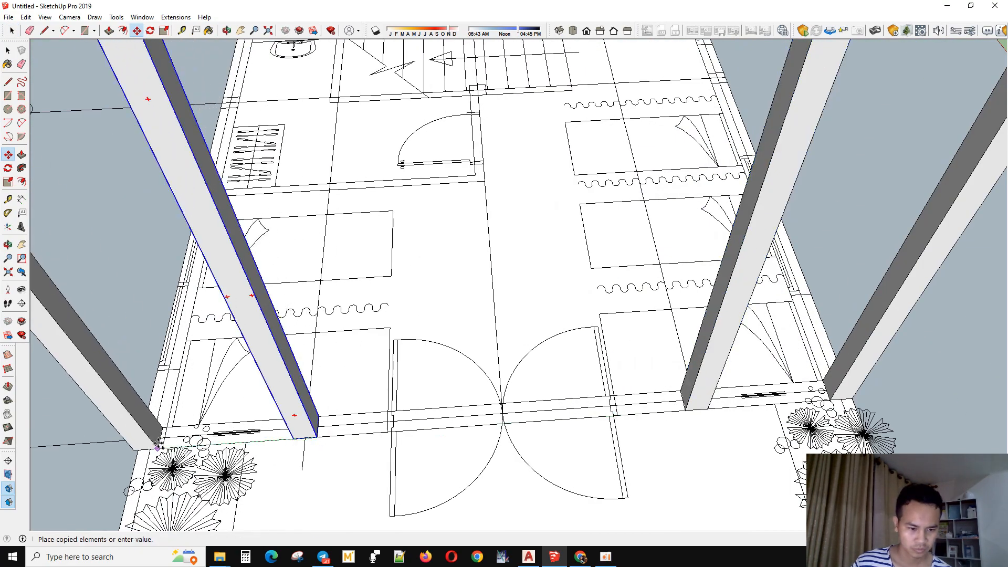
click(139, 450)
- Select the four columns along the front wall and group them together
scroll(272, 435, down, 3)
middle_drag(274, 433, 658, 287)
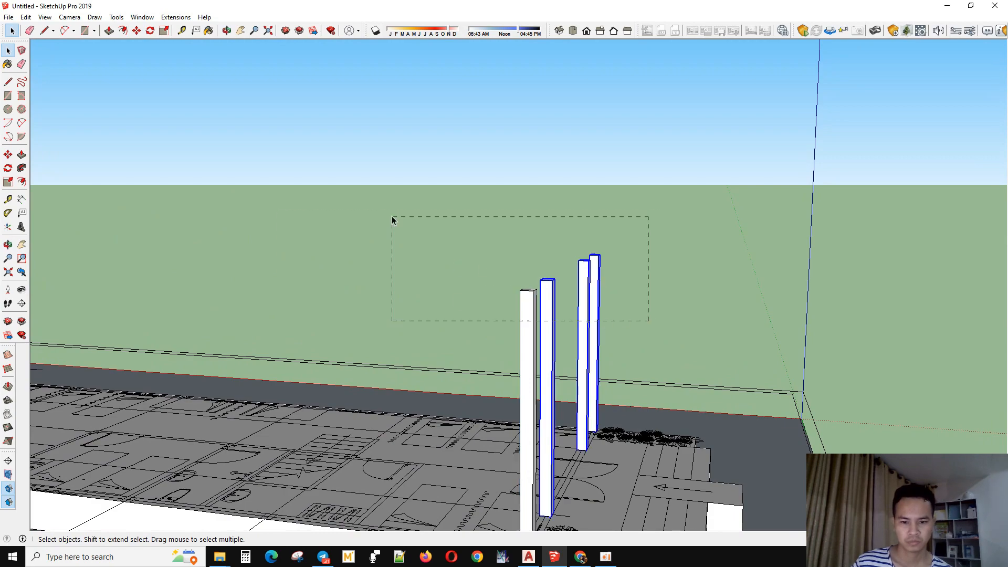
drag(391, 217, 391, 217)
right_click(529, 300)
click(556, 404)
- Open the column group and copy its row of four columns along the building to the grid line at the staircase
middle_drag(557, 391, 588, 462)
scroll(607, 281, down, 2)
double_click(597, 296)
drag(450, 244, 704, 523)
middle_drag(704, 520, 357, 422)
scroll(354, 423, up, 4)
key(m)
scroll(524, 463, up, 3)
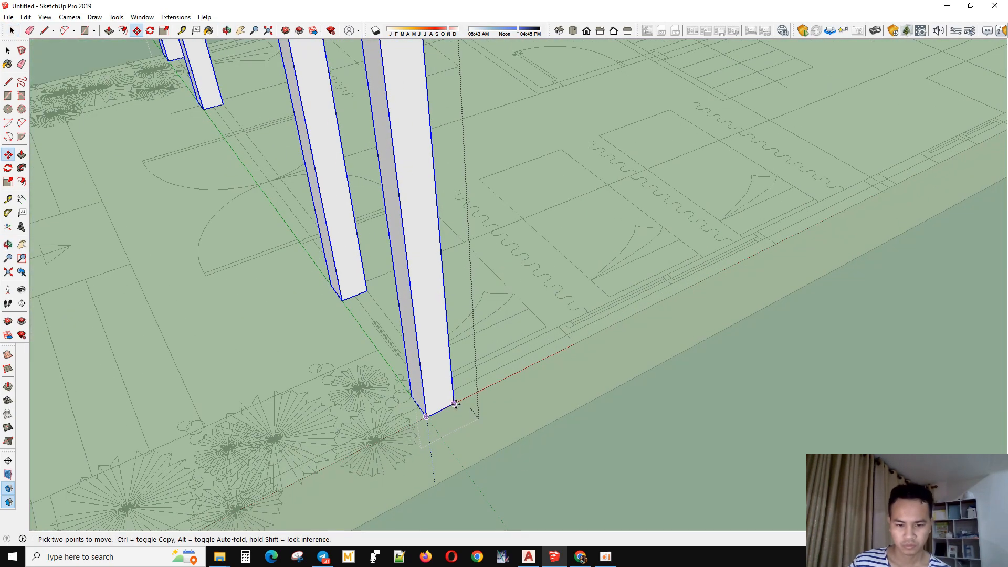
click(454, 404)
key(ctrl)
scroll(793, 215, up, 2)
middle_drag(814, 199, 473, 237)
scroll(506, 294, up, 2)
click(567, 315)
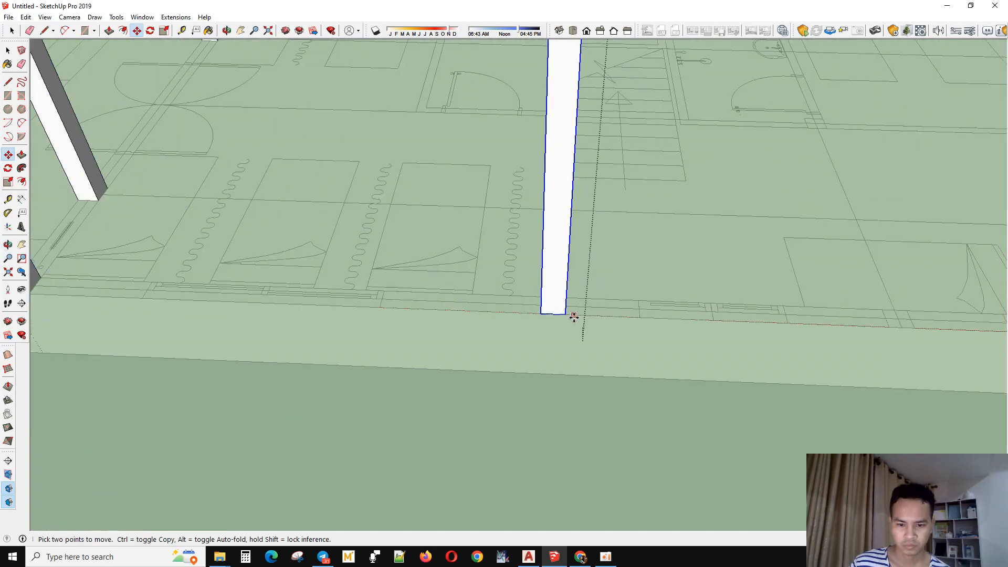
- Copy the row of columns from the staircase grid line to the grid line at the far wall of the bedroom beyond the bathroom
scroll(237, 328, down, 5)
scroll(696, 338, up, 2)
middle_drag(698, 338, 659, 362)
scroll(667, 358, up, 2)
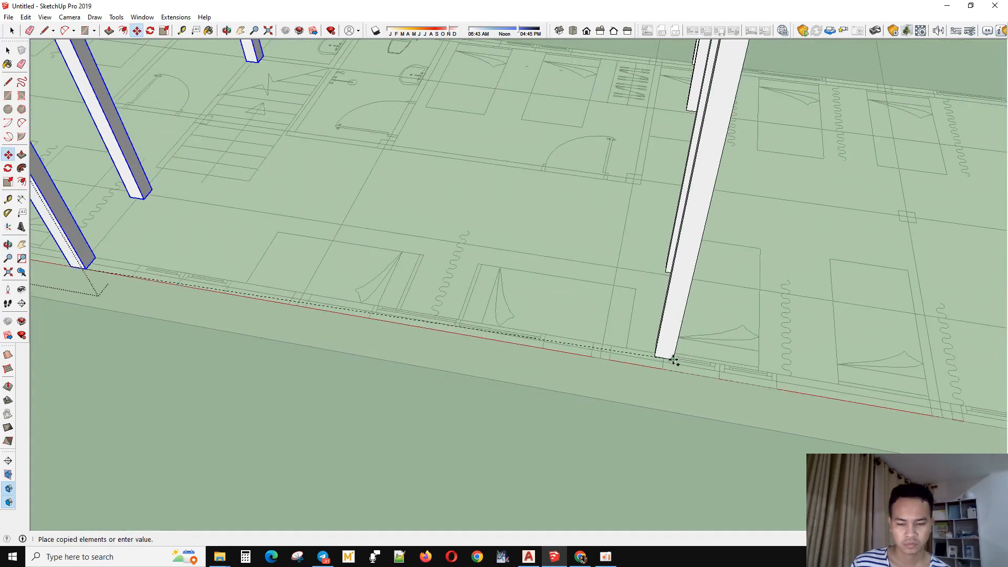
click(609, 360)
- Remove the surplus inner columns from the copied rows and move the staircase row's remaining rear inner column onto its mark beside the stairs
scroll(389, 383, down, 5)
middle_drag(389, 383, 425, 360)
scroll(424, 351, up, 2)
key(space)
click(407, 318)
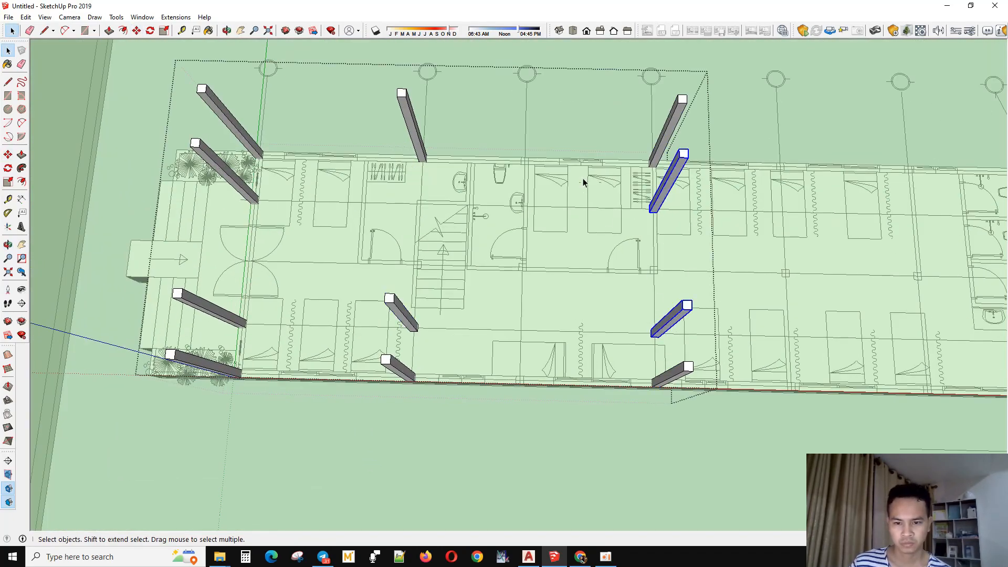
key(m)
scroll(426, 338, up, 3)
click(403, 322)
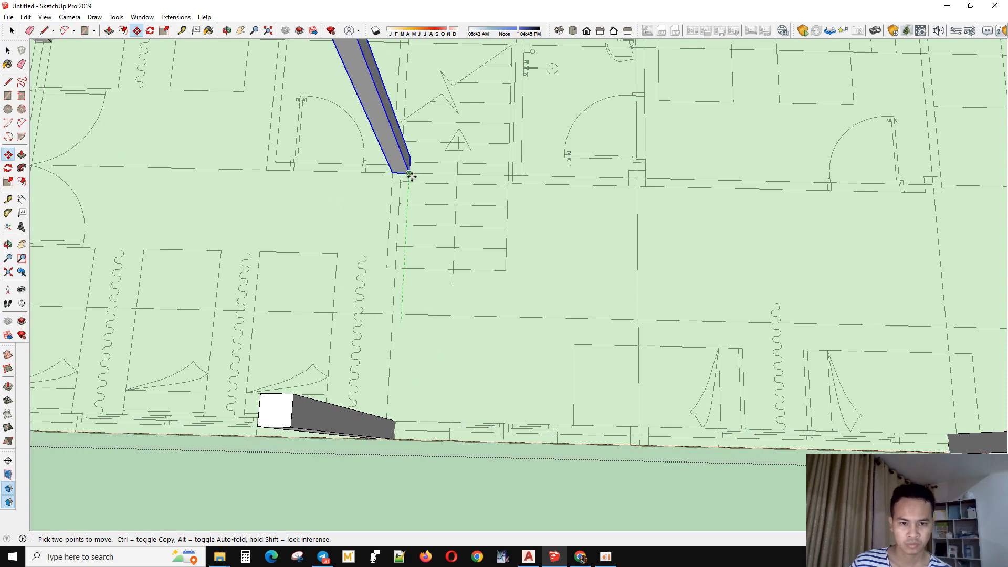
click(409, 175)
- Copy the column beside the stairs to the matching corridor mark next to the bedroom door and align its corner with the mark
scroll(322, 268, down, 2)
scroll(714, 214, up, 4)
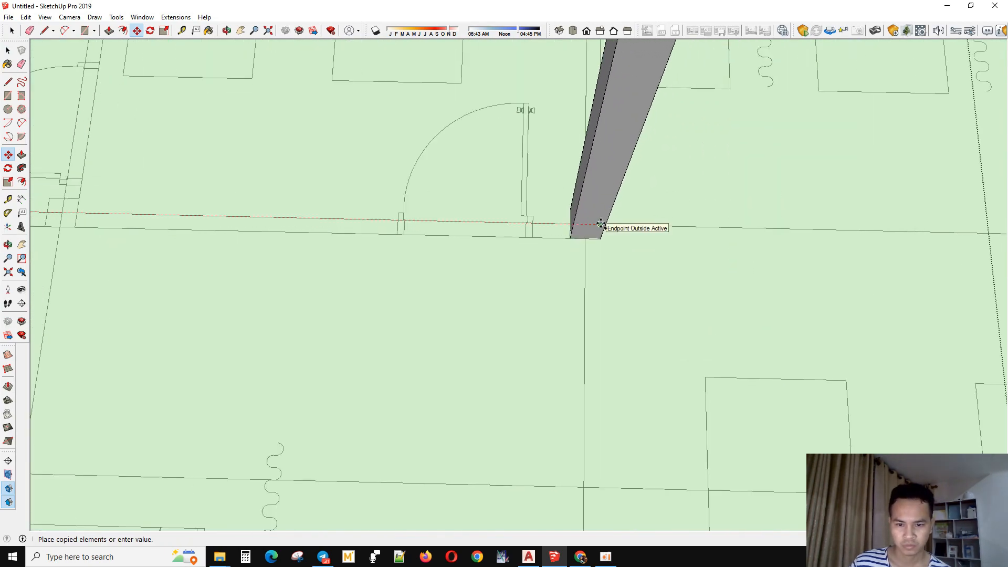
click(600, 225)
middle_drag(601, 225, 423, 143)
click(613, 294)
click(756, 301)
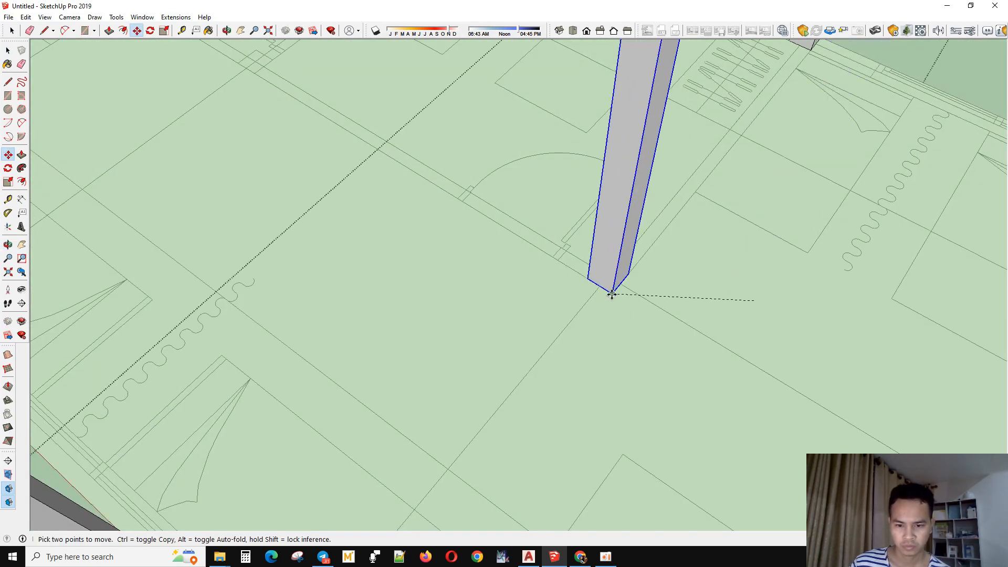
click(613, 293)
- Select the completed row of three columns and copy it back to the skipped grid line at the bathroom wall
scroll(557, 303, down, 5)
middle_drag(555, 304, 571, 373)
scroll(573, 375, down, 3)
key(space)
drag(536, 224, 646, 431)
scroll(531, 396, up, 4)
middle_drag(517, 412, 659, 376)
scroll(659, 376, up, 2)
key(m)
key(ctrl)
click(616, 426)
scroll(477, 405, up, 2)
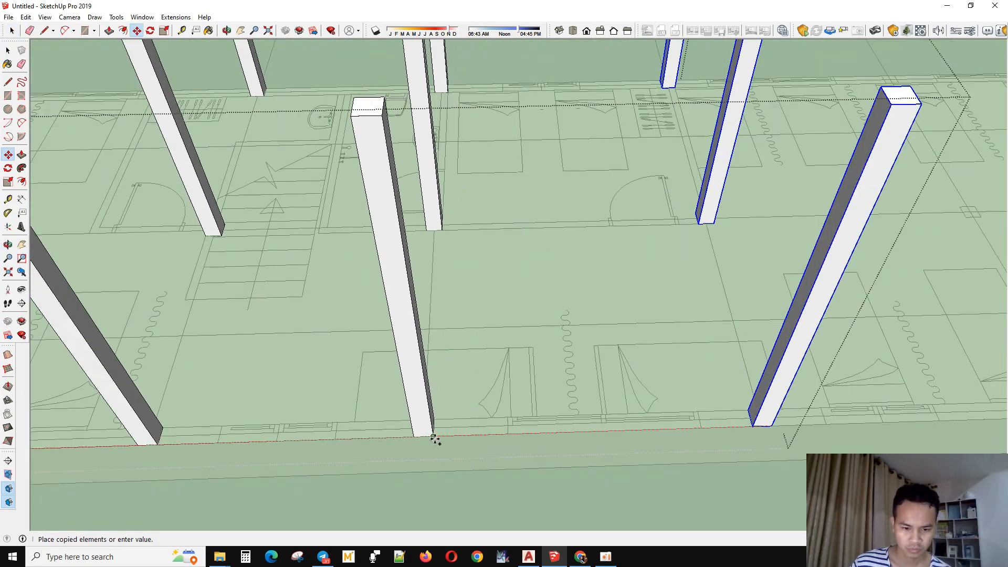
click(431, 436)
- Copy the row of three columns along the building to the next two grid lines between the ward beds
key(ctrl)
click(431, 436)
scroll(210, 421, down, 5)
scroll(583, 424, up, 5)
scroll(571, 427, up, 2)
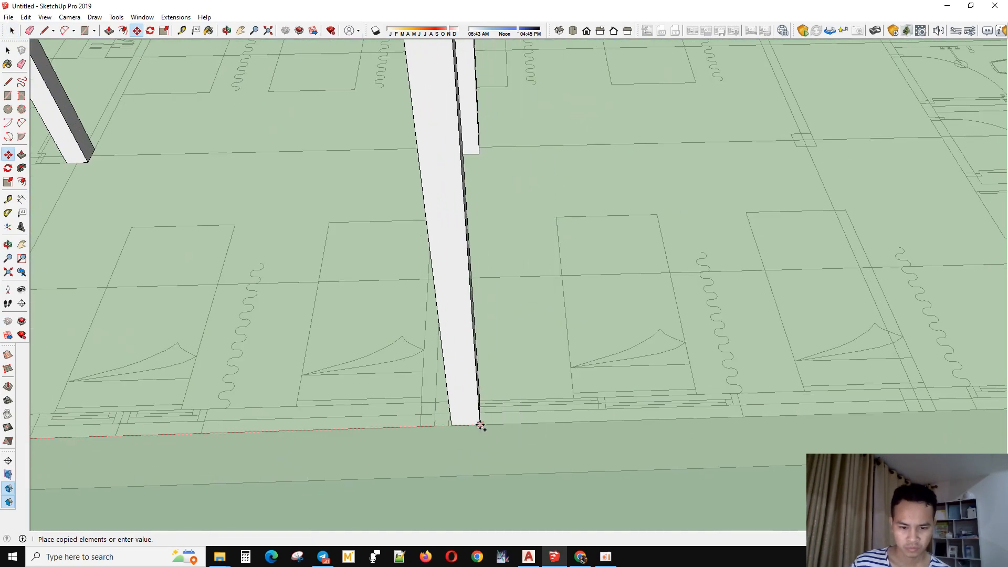
click(463, 424)
key(ctrl)
click(464, 424)
scroll(300, 414, down, 4)
scroll(640, 420, up, 4)
click(634, 420)
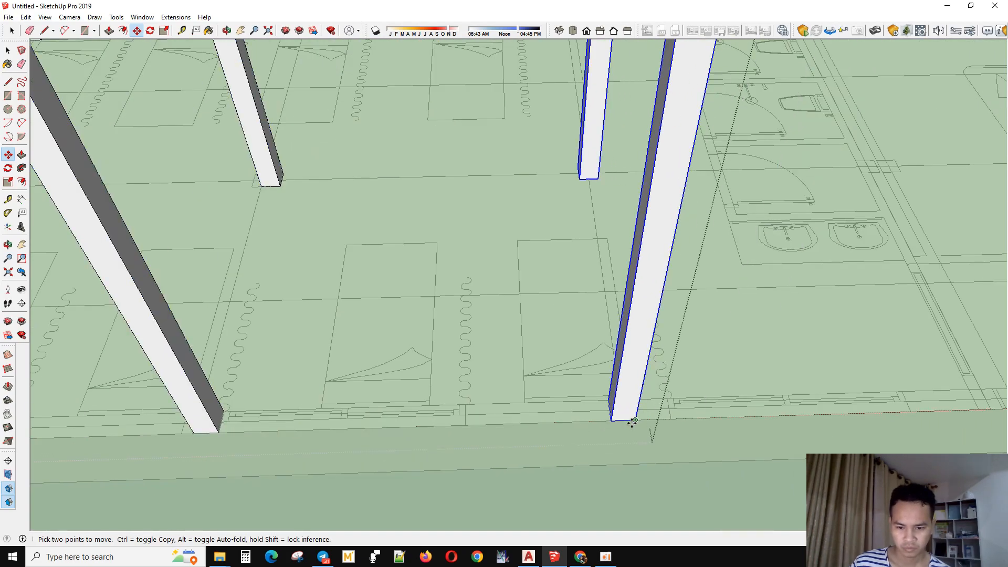
- Copy the row of three columns to the paired grid lines beyond the washbasins, placing two rows side by side
key(ctrl)
click(634, 420)
scroll(275, 392, down, 4)
middle_drag(651, 409, 584, 407)
scroll(584, 408, up, 5)
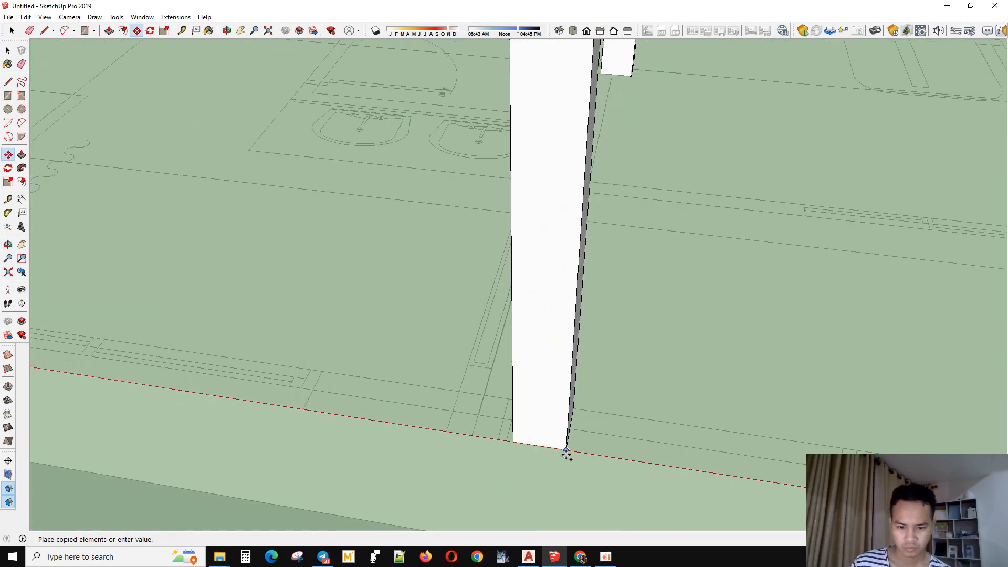
click(557, 450)
middle_drag(556, 450, 604, 487)
click(540, 434)
scroll(760, 387, down, 2)
middle_drag(733, 391, 724, 407)
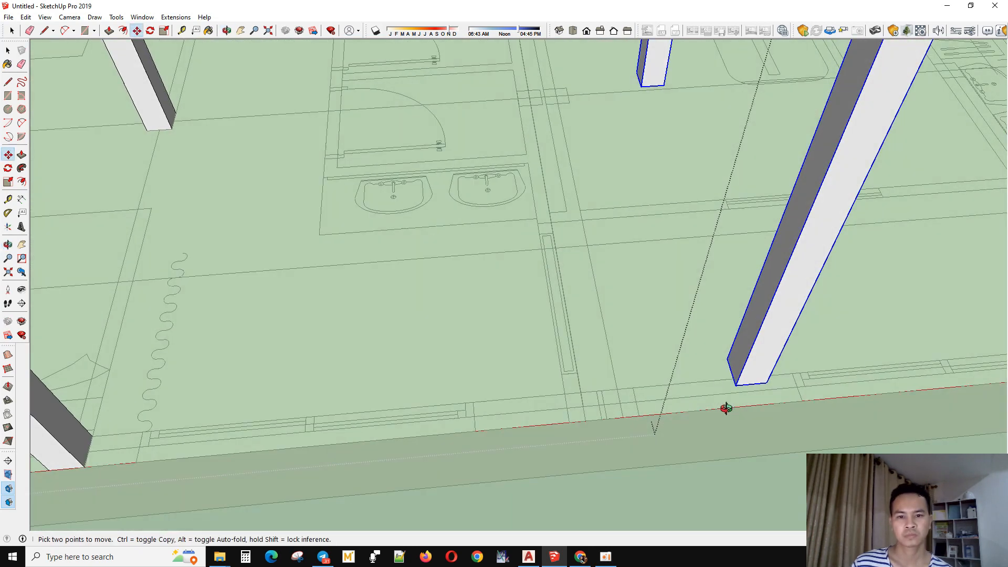
scroll(651, 419, up, 2)
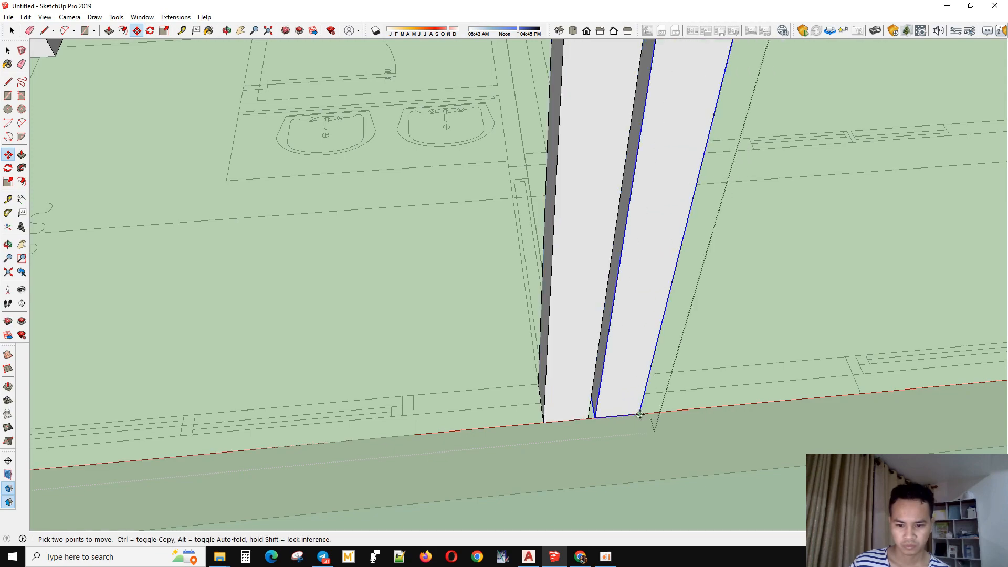
- Copy the second of the paired column rows to the next two grid lines toward the rear entrance
click(639, 414)
key(ctrl)
scroll(256, 405, down, 5)
scroll(472, 397, up, 4)
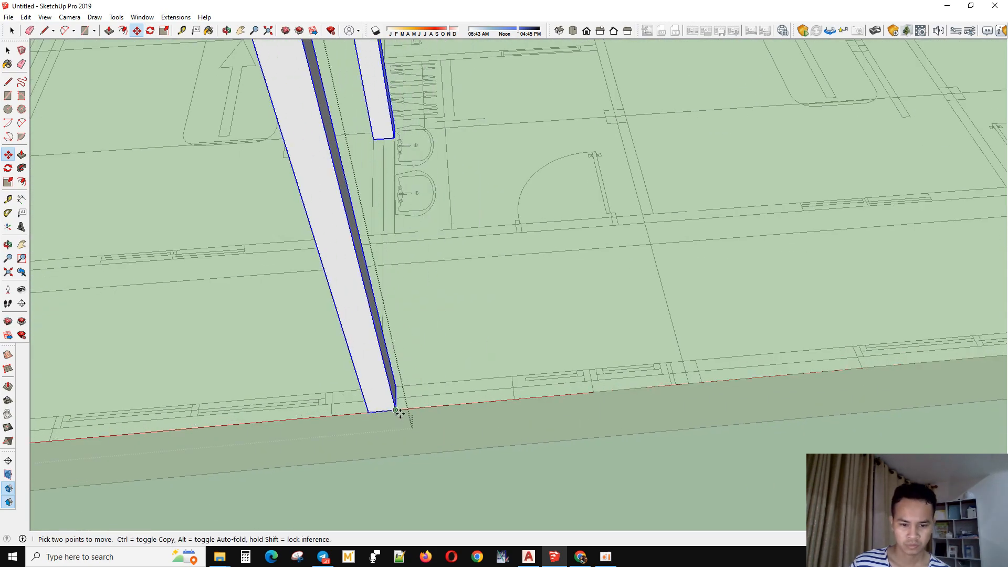
click(700, 382)
scroll(701, 382, down, 3)
middle_drag(701, 382, 450, 404)
scroll(451, 403, up, 2)
click(423, 360)
key(ctrl)
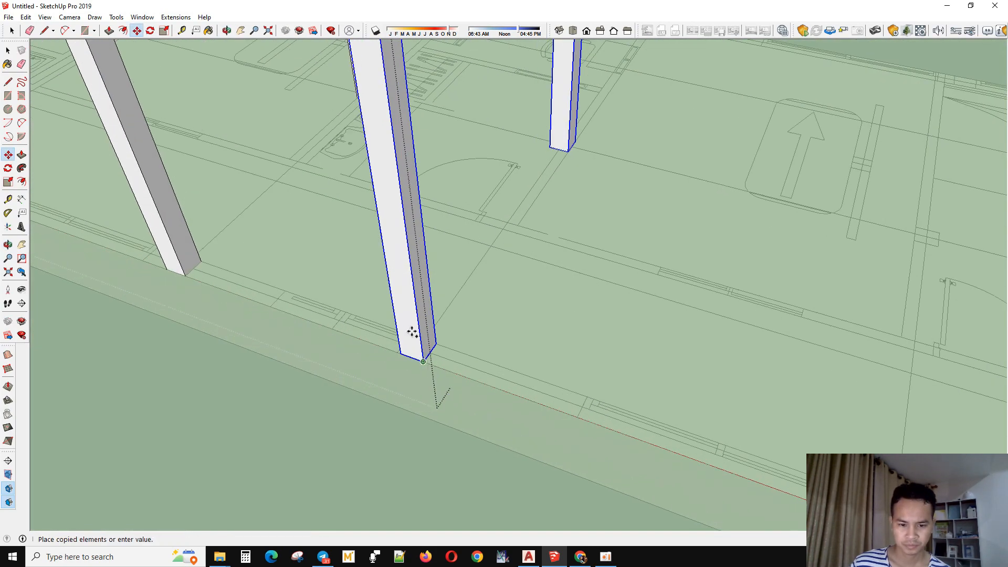
- Copy the row of columns to the last two grid lines up to the building's rear end, and close the column group
scroll(414, 333, down, 3)
scroll(756, 415, up, 2)
scroll(759, 420, down, 4)
scroll(499, 367, up, 4)
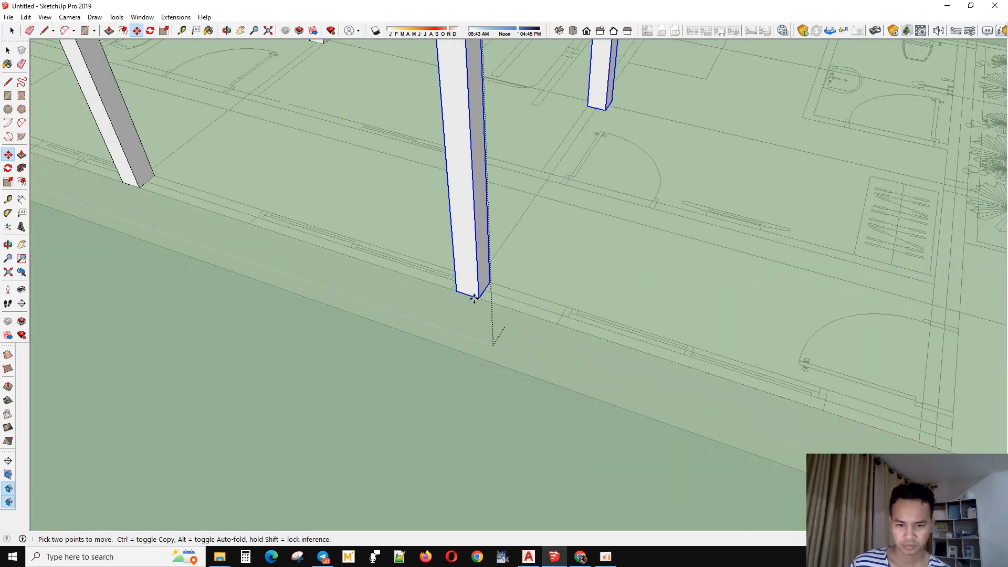
click(696, 408)
scroll(531, 385, down, 4)
middle_drag(527, 389, 625, 315)
scroll(623, 262, down, 2)
key(space)
- Draw a rectangle over the short wall segment between the staircase column and the nearby room door
scroll(623, 248, down, 4)
scroll(749, 366, up, 4)
scroll(756, 362, down, 3)
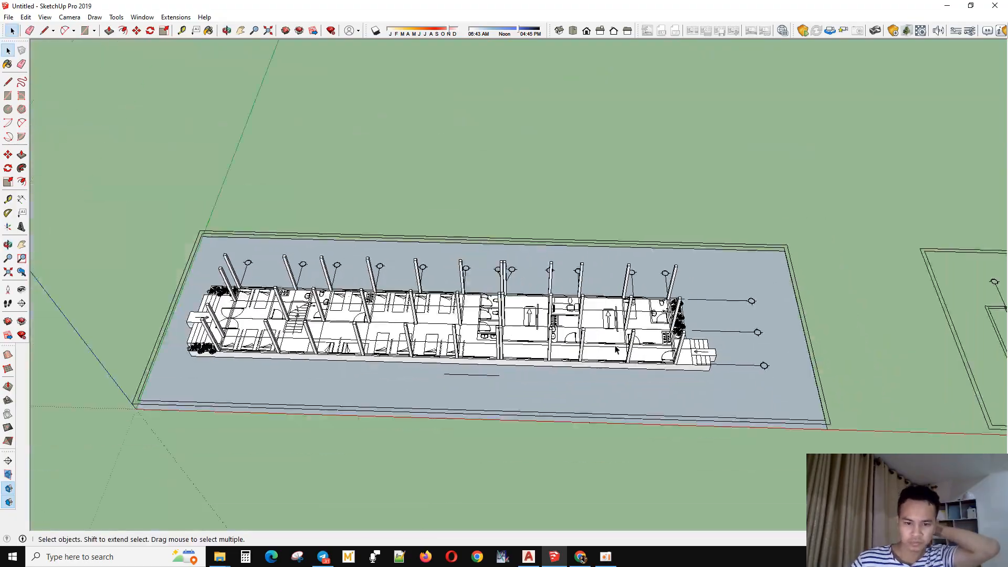
scroll(444, 315, up, 4)
scroll(445, 315, down, 5)
scroll(425, 197, up, 6)
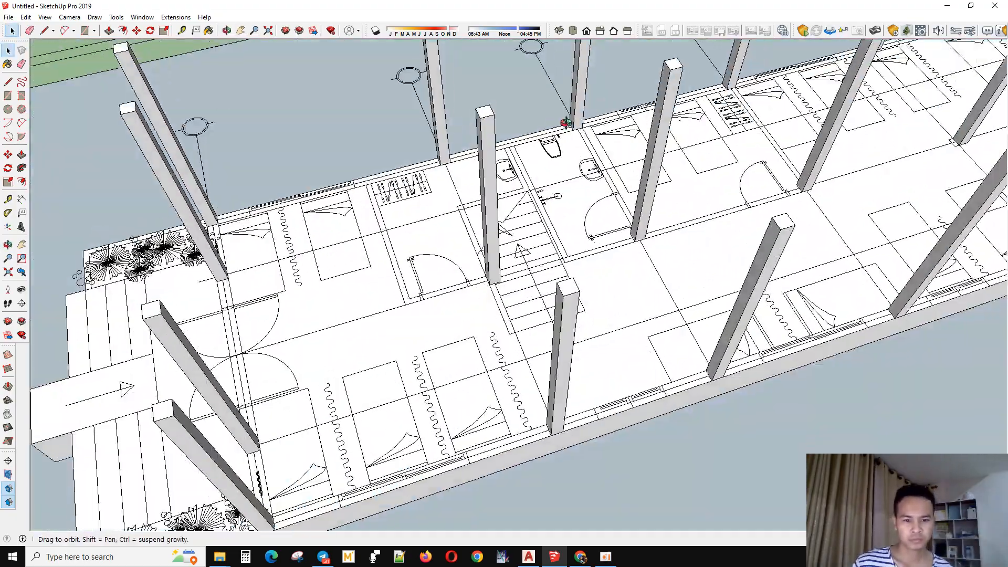
scroll(425, 197, up, 3)
key(r)
scroll(471, 327, up, 3)
mouse_move(536, 351)
middle_down()
mouse_move(590, 372)
mouse_move(646, 367)
middle_up()
scroll(591, 371, down, 2)
scroll(475, 282, down, 2)
scroll(576, 323, up, 2)
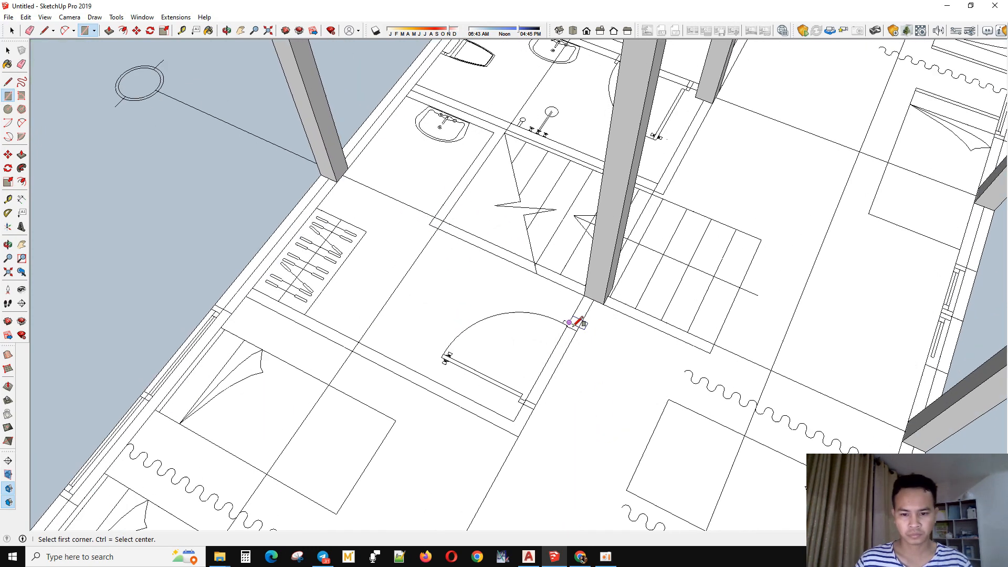
click(599, 293)
scroll(594, 315, up, 2)
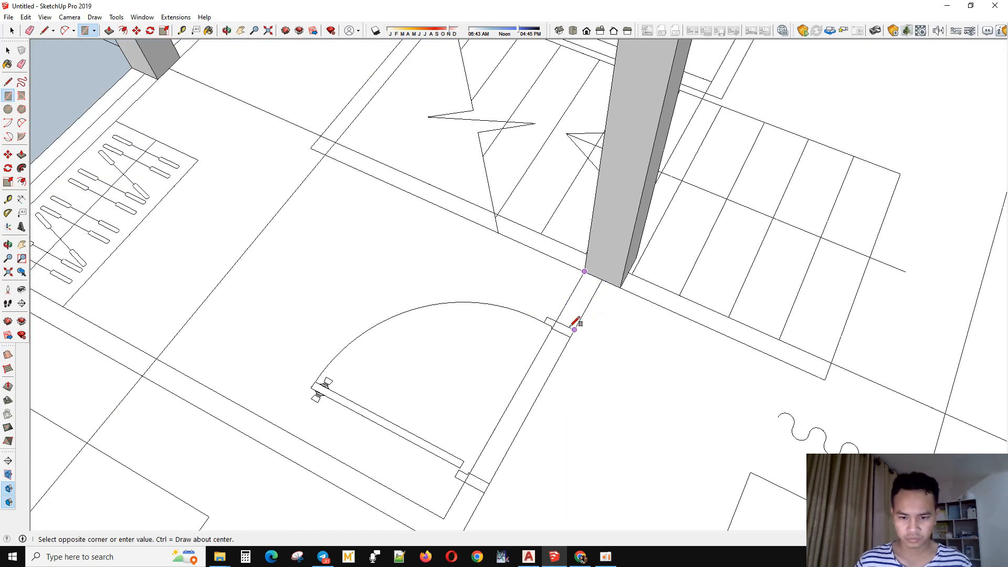
- Raise the wall rectangle to column height and extend the wall past the door to the room's corner with Push/Pull
key(p)
scroll(570, 315, down, 5)
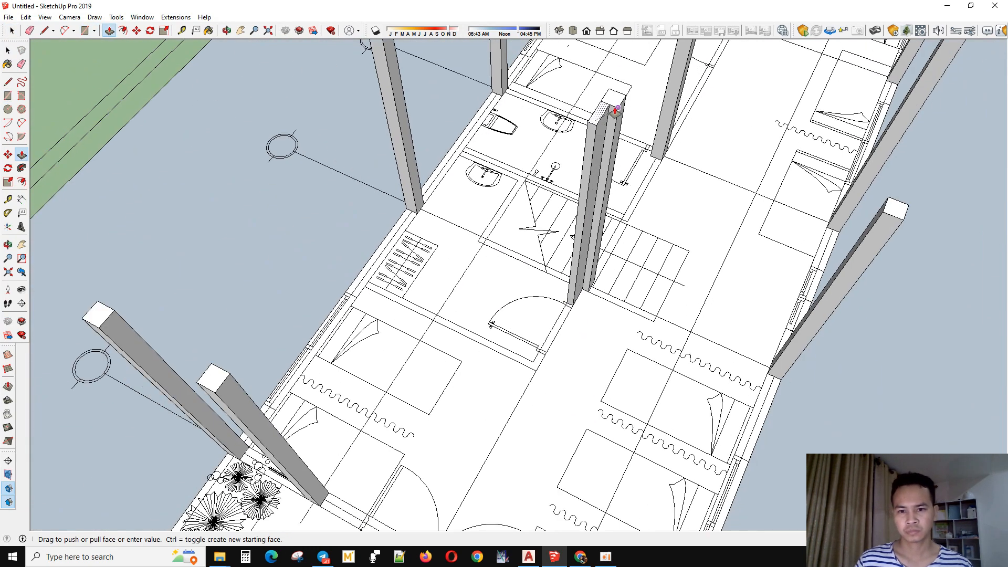
scroll(556, 307, up, 2)
drag(561, 326, 520, 372)
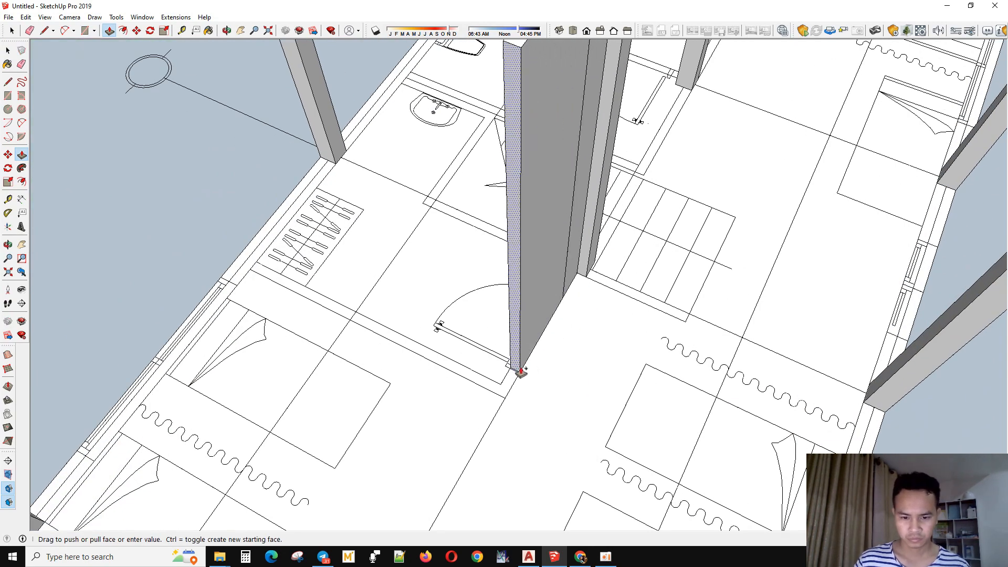
click(505, 400)
- Pull the side face at the wall's corner end out to the building's outer wall to form the room's side wall
middle_drag(505, 400, 548, 391)
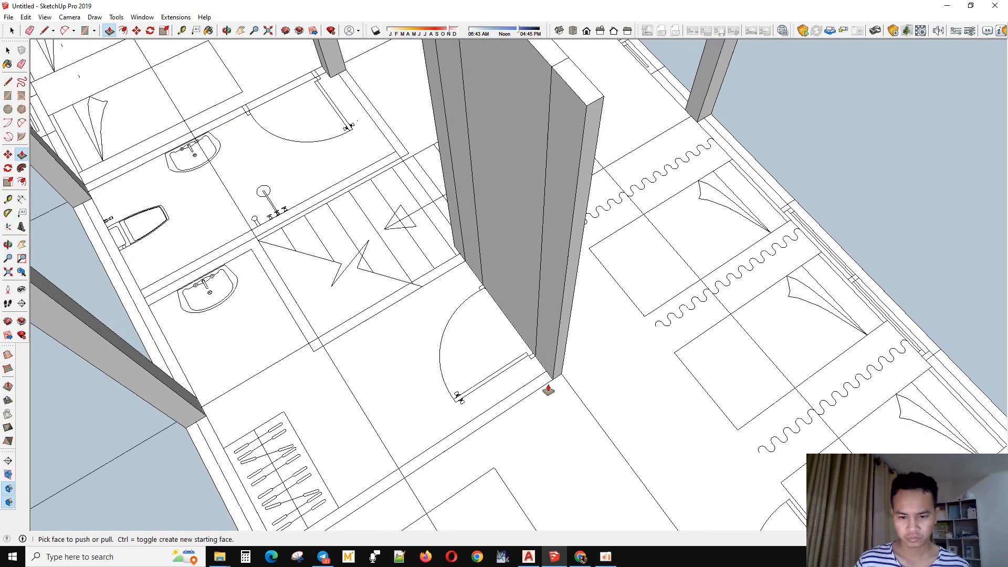
key(m)
scroll(554, 373, up, 2)
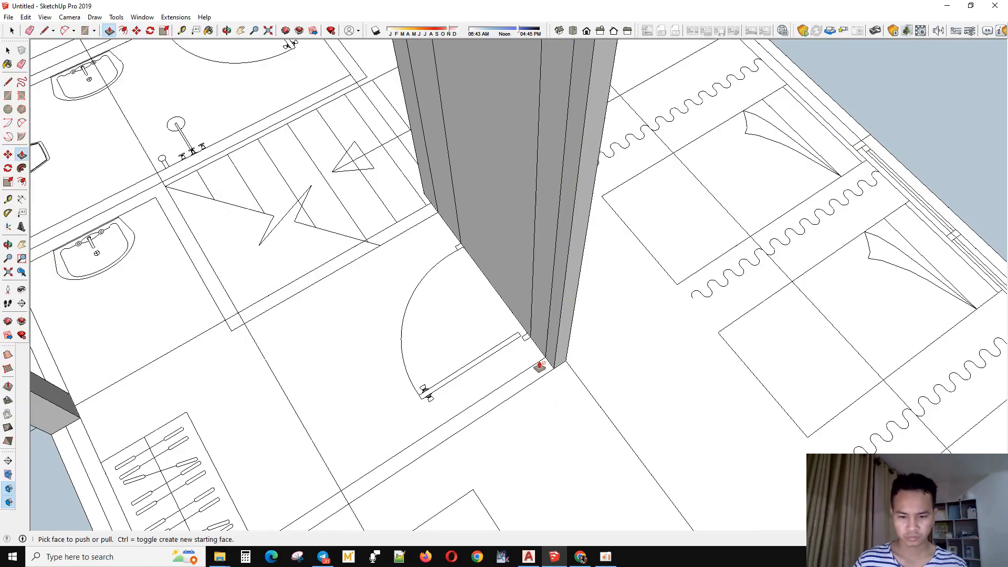
scroll(531, 376, down, 5)
click(379, 499)
middle_drag(378, 498, 566, 233)
scroll(452, 345, down, 4)
key(space)
scroll(567, 231, up, 5)
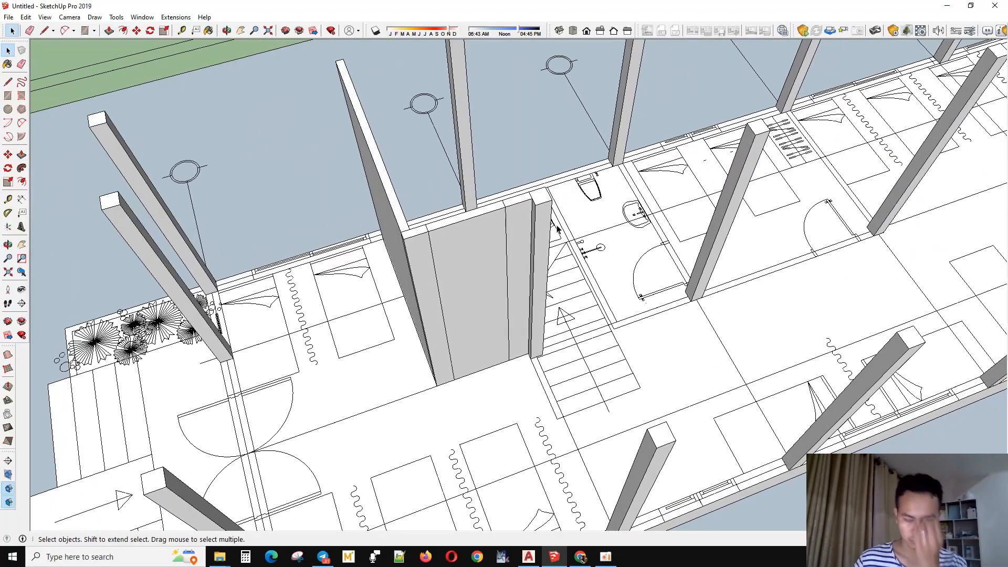
- Draw a rectangle over the wall strip beside the lower stair treads and raise it to the height of the adjoining wall
scroll(563, 391, up, 3)
key(r)
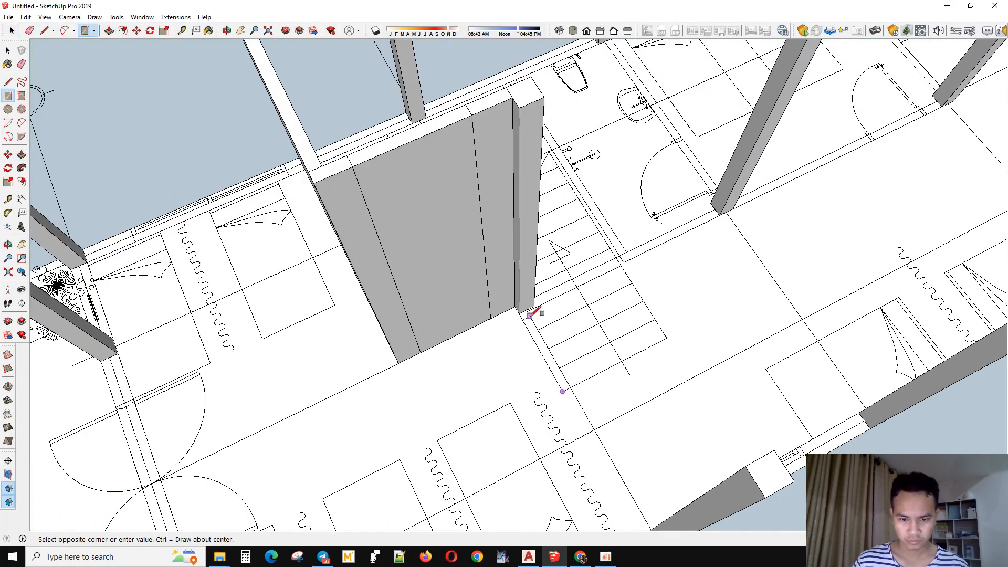
scroll(529, 315, up, 2)
click(520, 319)
scroll(520, 319, down, 5)
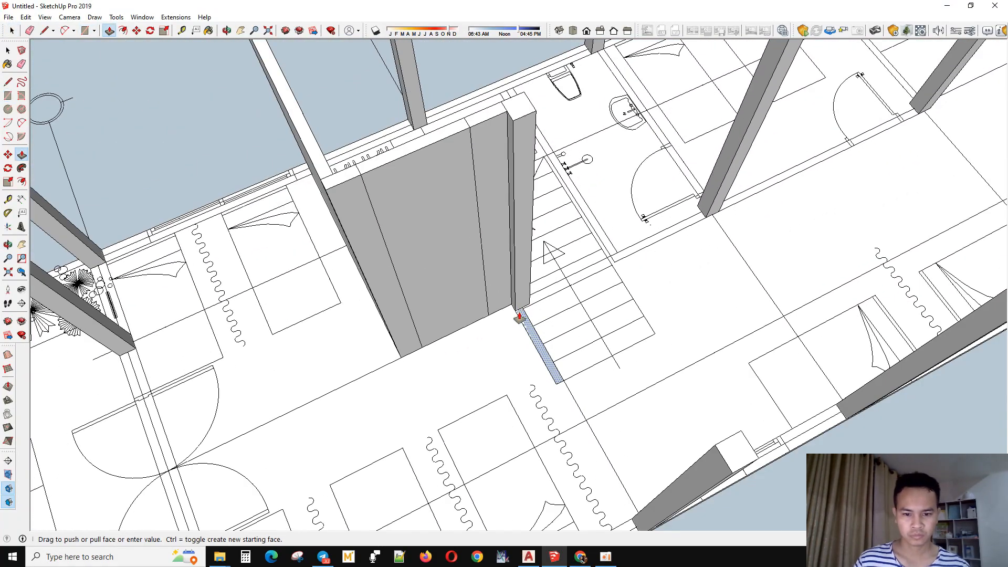
click(470, 129)
scroll(544, 238, down, 4)
middle_drag(495, 240, 823, 378)
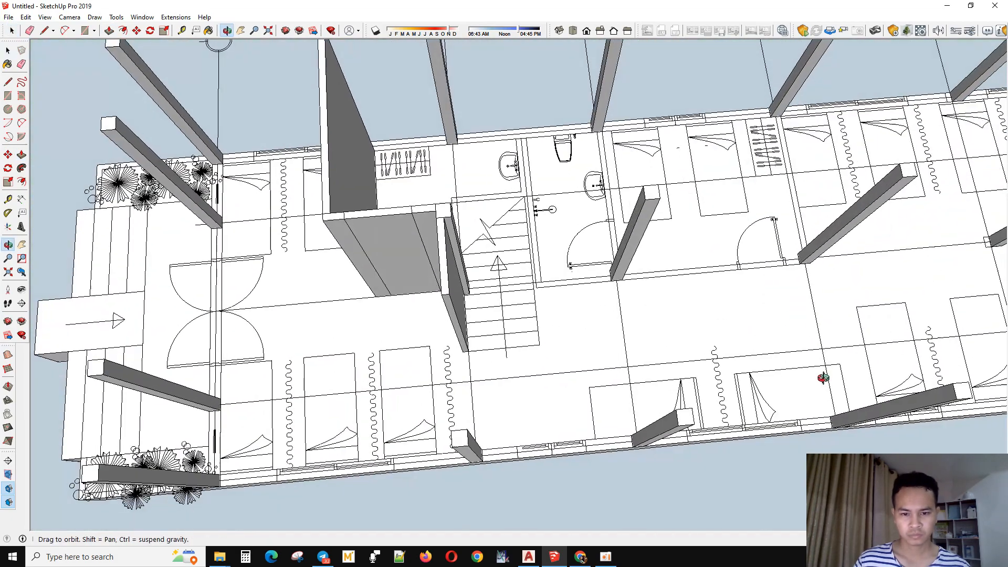
- Outline the wall strips around the upper end of the stairs and beside the washbasin with rectangles, forming one continuous face
scroll(520, 273, up, 3)
middle_drag(519, 273, 531, 349)
key(space)
scroll(466, 216, up, 2)
key(r)
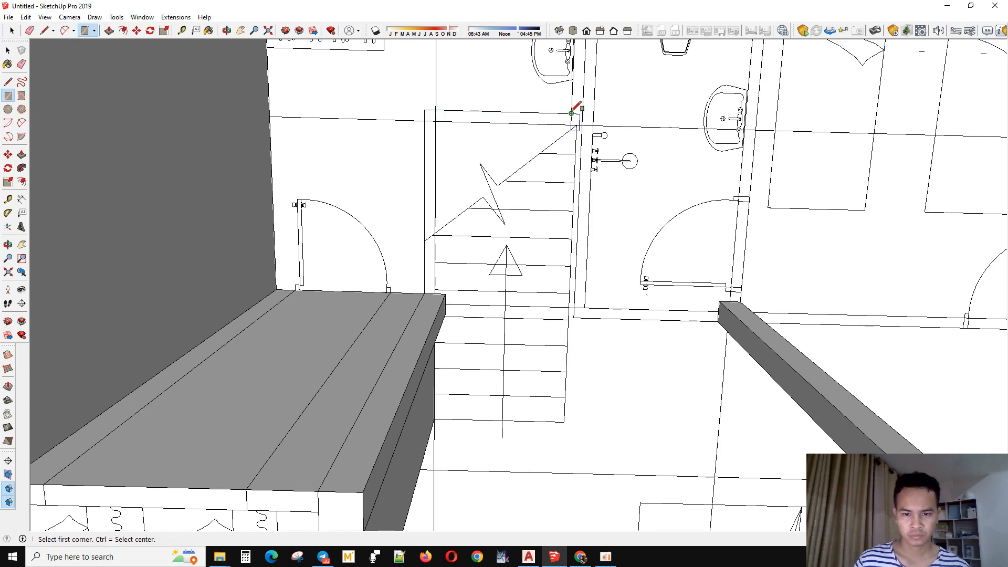
scroll(576, 119, down, 4)
scroll(578, 158, up, 3)
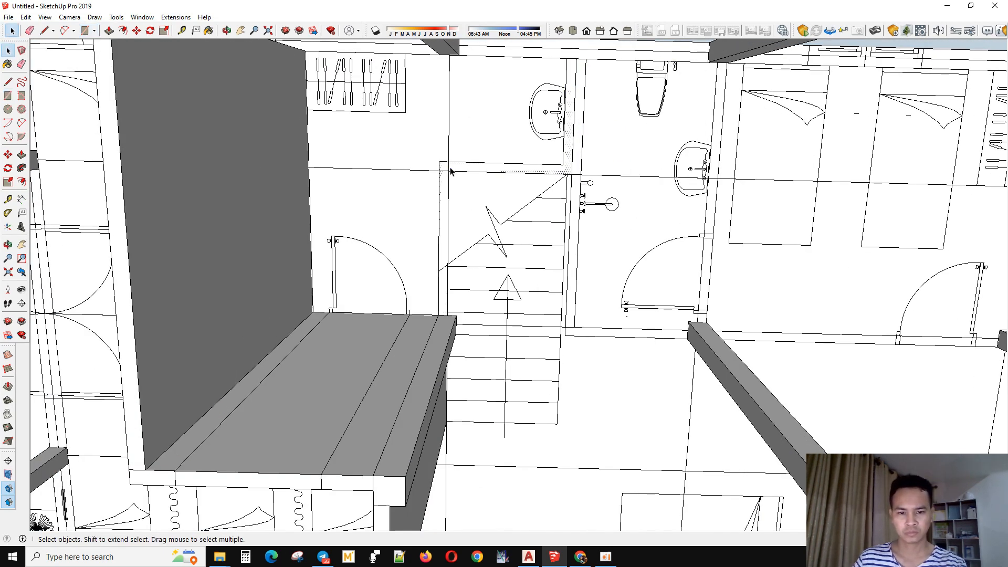
- Raise the stair wall outline with Push/Pull to the height of the existing walls and columns
scroll(449, 173, down, 3)
middle_drag(489, 200, 530, 95)
click(407, 257)
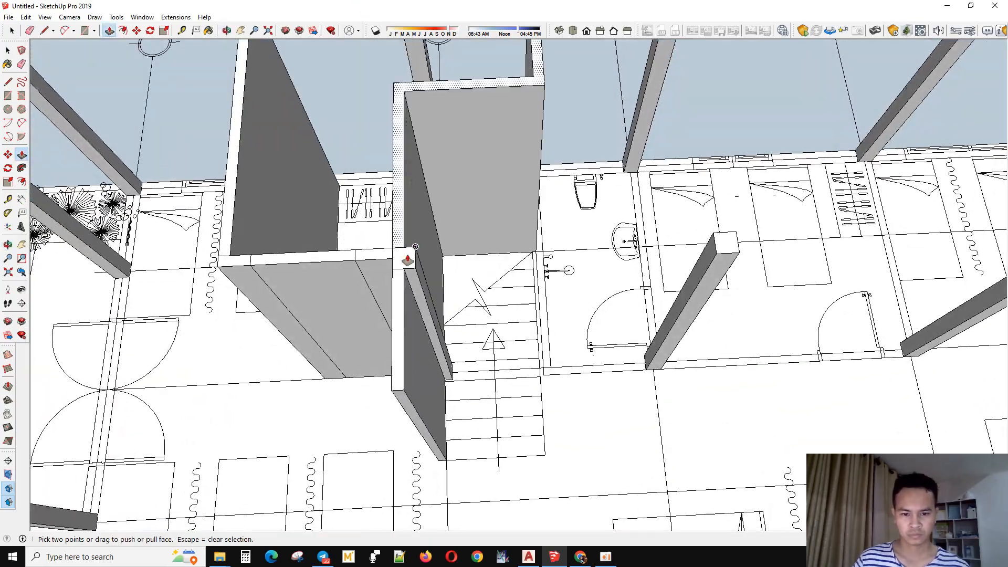
scroll(473, 247, down, 2)
key(space)
middle_drag(603, 263, 570, 184)
triple_click(534, 223)
click(570, 176)
middle_drag(565, 231, 488, 113)
scroll(589, 286, up, 3)
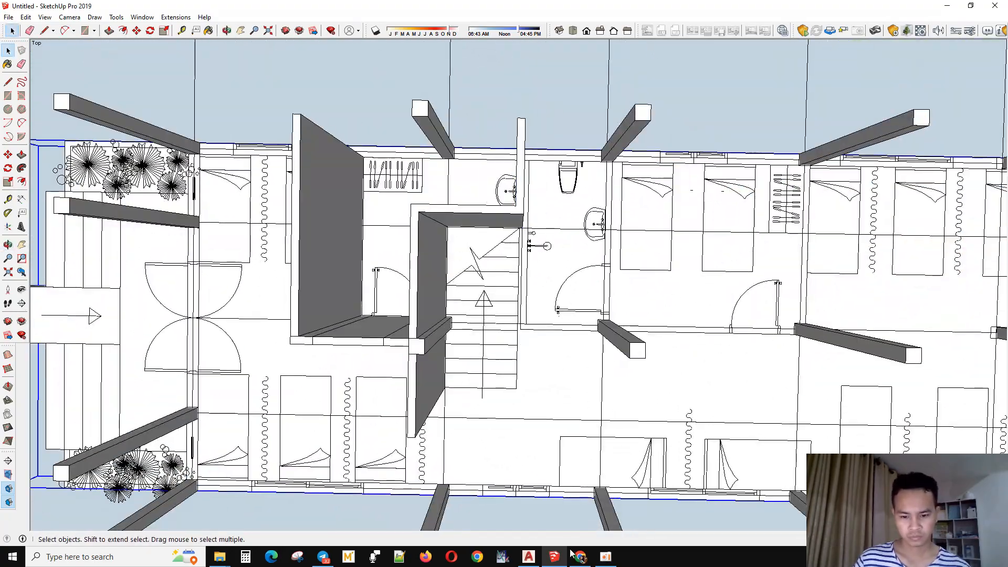
- Switch to AutoCAD and examine the staircase walls and surrounding rooms on the ground-floor and upper-floor plans in NHa khunny20.8.dwg
click(528, 557)
scroll(427, 291, up, 8)
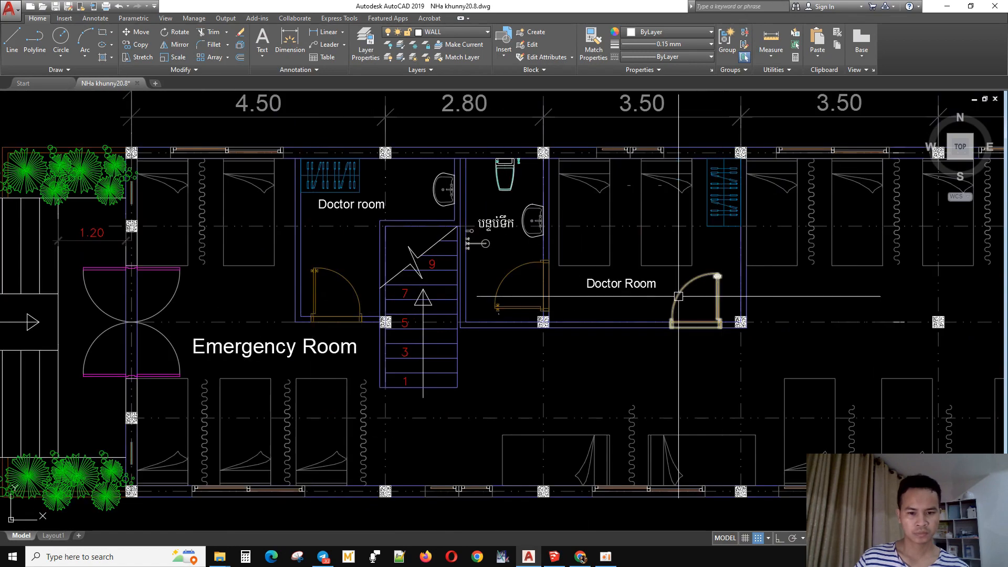
scroll(458, 204, up, 2)
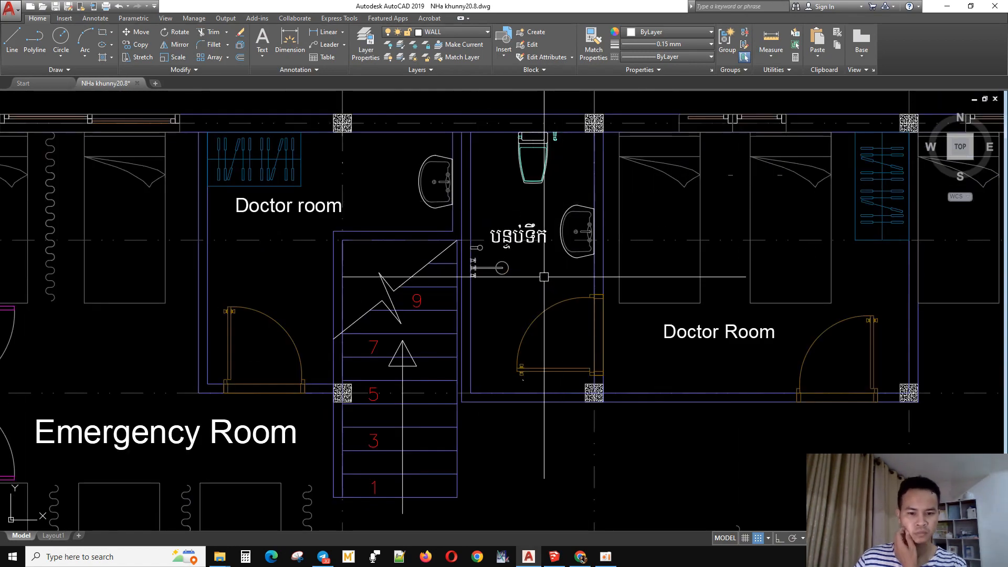
scroll(544, 277, down, 7)
scroll(334, 206, up, 5)
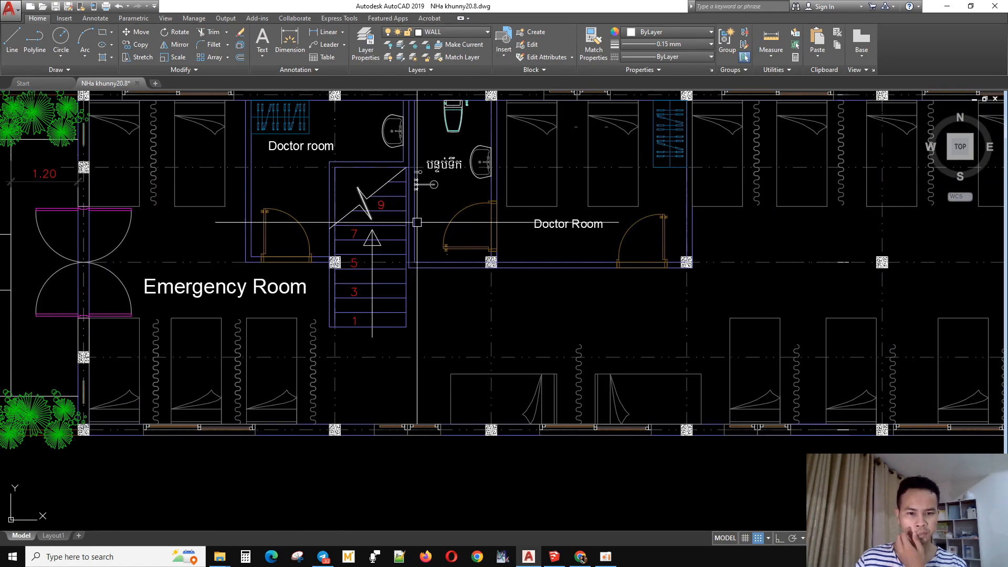
scroll(417, 222, down, 10)
scroll(727, 214, up, 5)
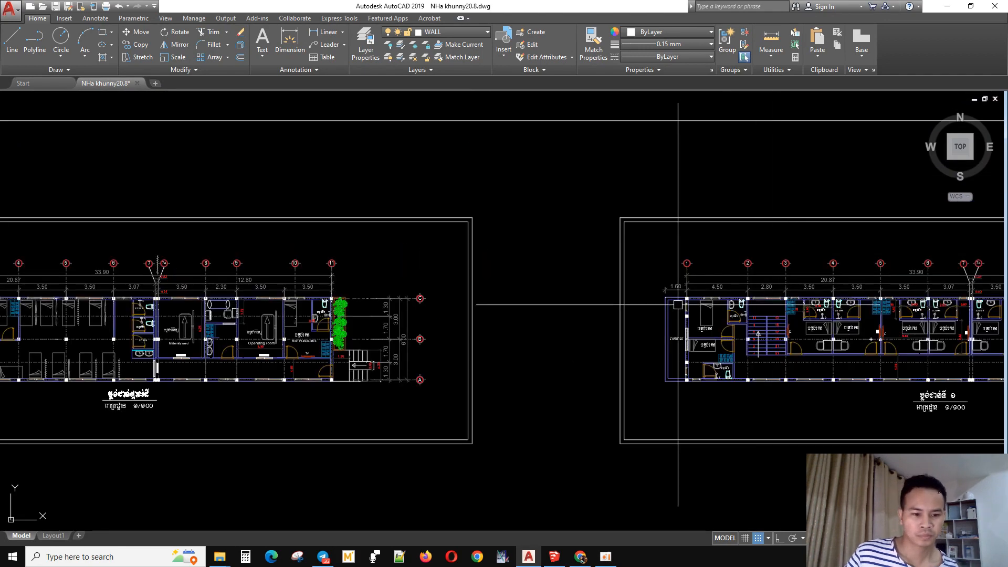
scroll(678, 304, down, 4)
scroll(680, 331, up, 9)
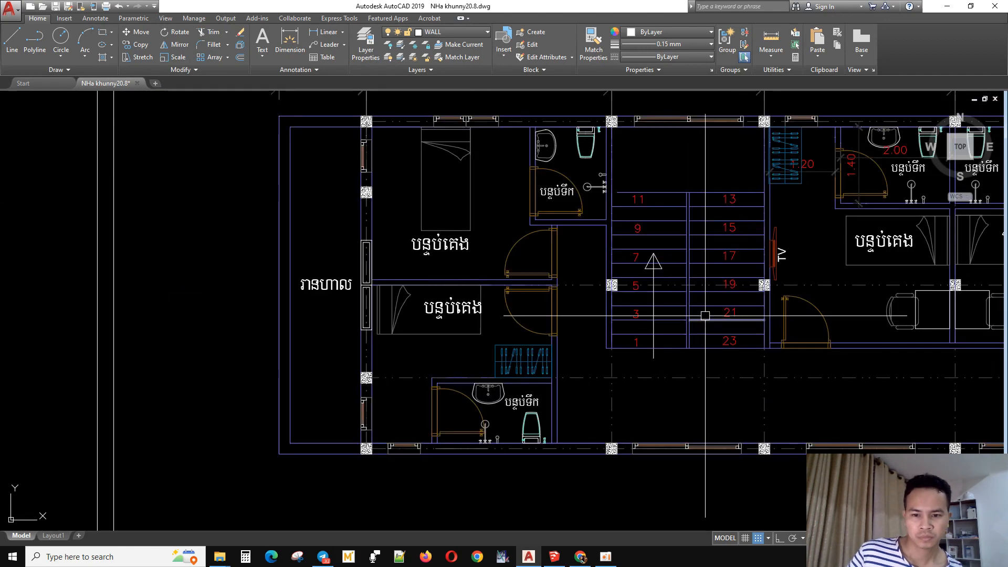
- Switch to SketchUp and draw a rectangle over the full wall strip between the stairs and the bathroom
scroll(719, 319, down, 2)
scroll(517, 307, down, 7)
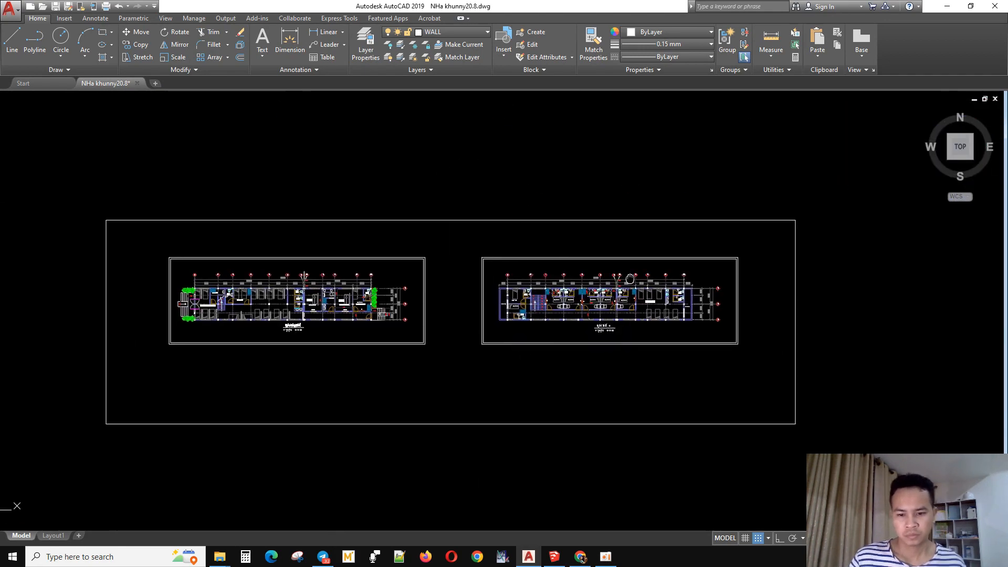
scroll(517, 307, up, 3)
click(554, 557)
scroll(550, 341, down, 2)
mouse_move(549, 361)
middle_down()
mouse_move(323, 255)
mouse_move(498, 217)
middle_up()
click(498, 216)
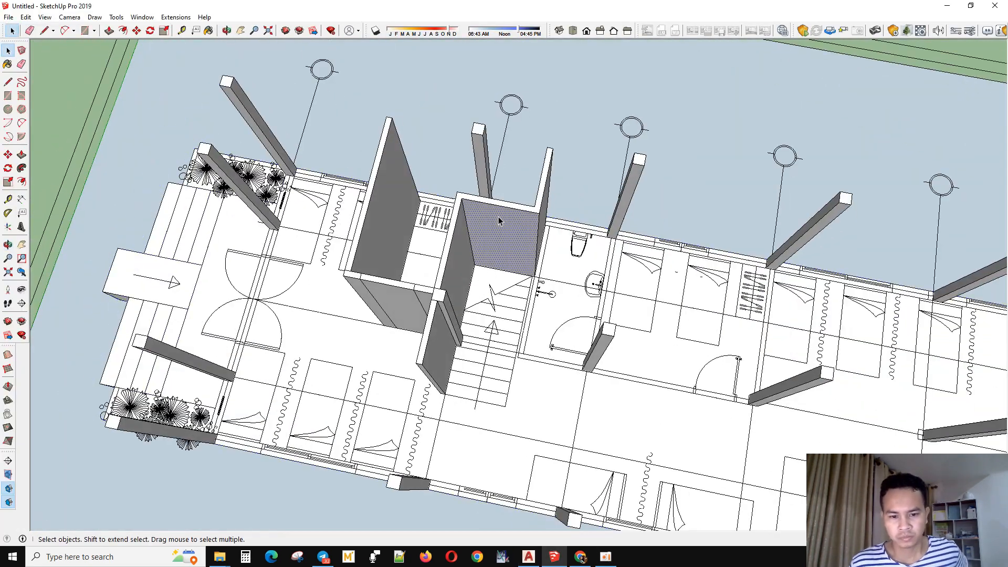
middle_drag(482, 259, 378, 229)
scroll(504, 320, up, 2)
mouse_move(512, 320)
middle_down()
mouse_move(542, 349)
mouse_move(551, 399)
mouse_move(557, 326)
middle_up()
scroll(558, 316, up, 2)
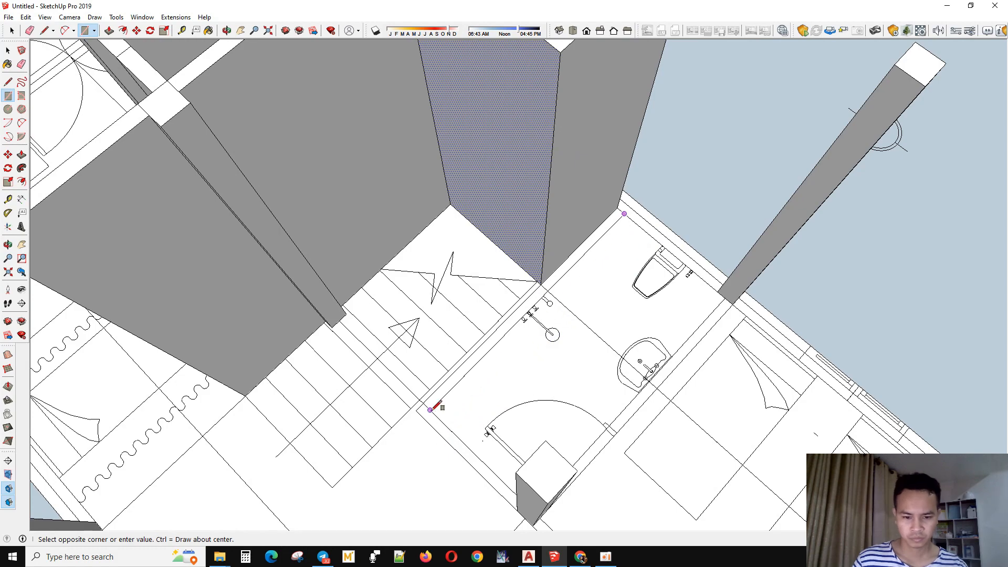
- Raise the wall strip between the stairs and the bathroom with Push/Pull to the height of the existing stair walls
key(space)
click(433, 403)
key(p)
click(434, 402)
scroll(443, 373, down, 2)
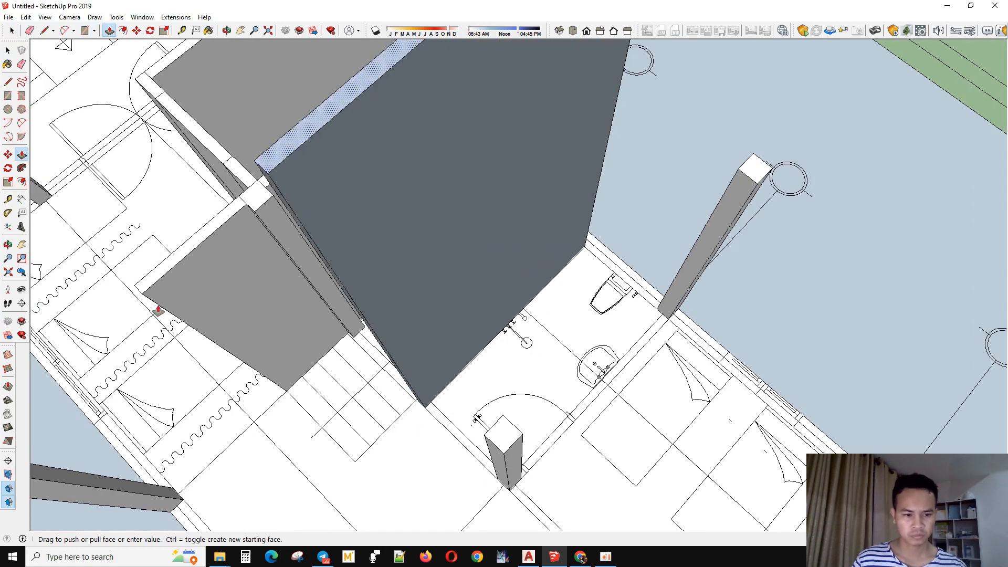
click(145, 295)
- Outline the bathroom's front wall strip up to the column and the wall strips on both sides of its door with rectangles
middle_drag(499, 336, 507, 445)
scroll(508, 445, up, 2)
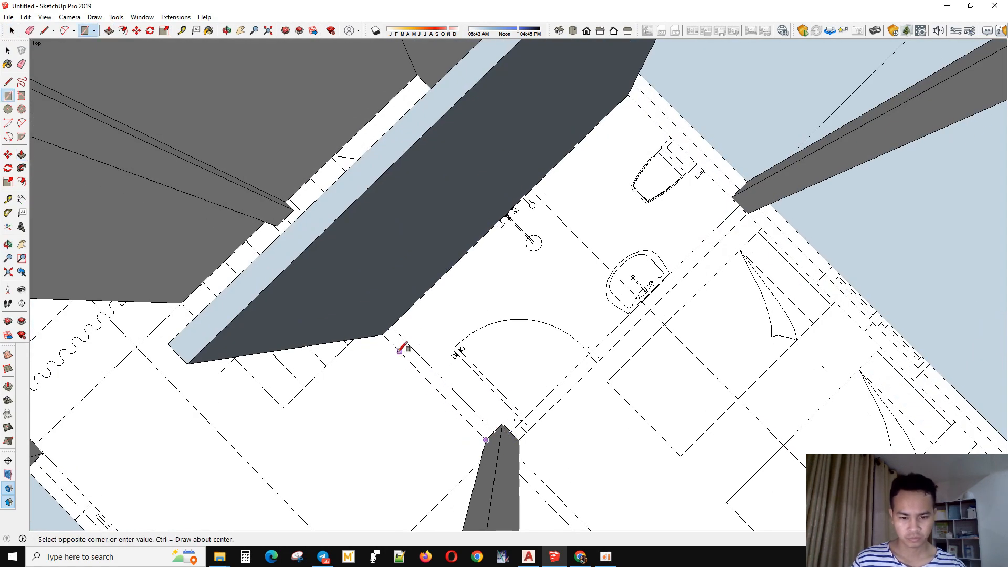
scroll(513, 438, up, 2)
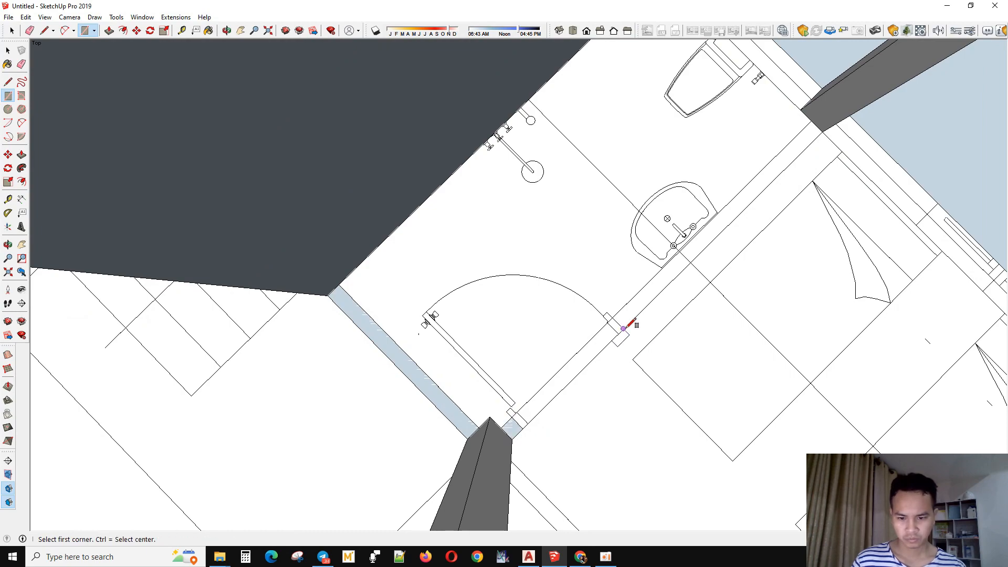
scroll(811, 121, down, 3)
middle_drag(812, 121, 857, 285)
key(space)
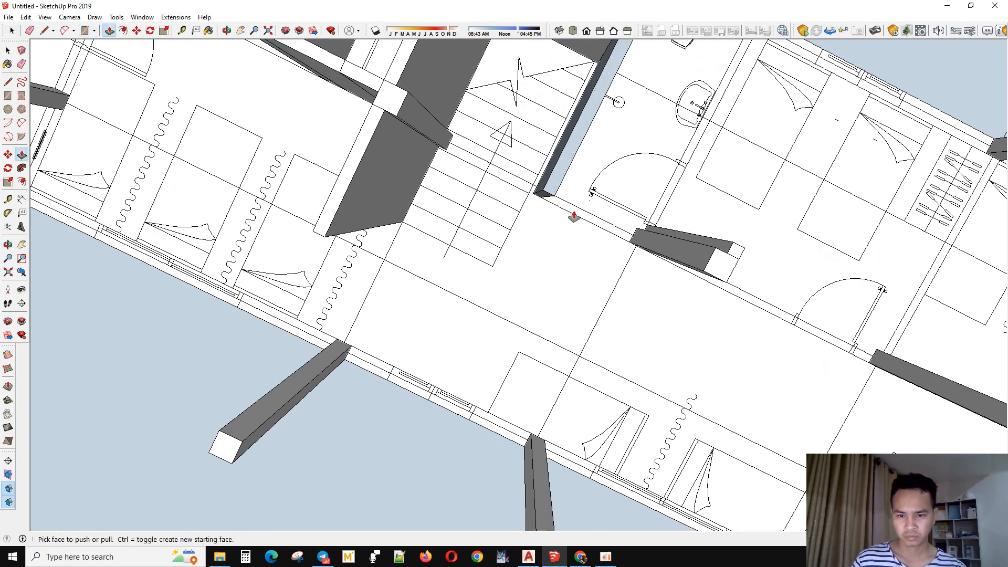
- Raise the wall strip behind the bathroom's washbasin with Push/Pull to the height of the neighbouring walls
middle_drag(743, 251, 734, 456)
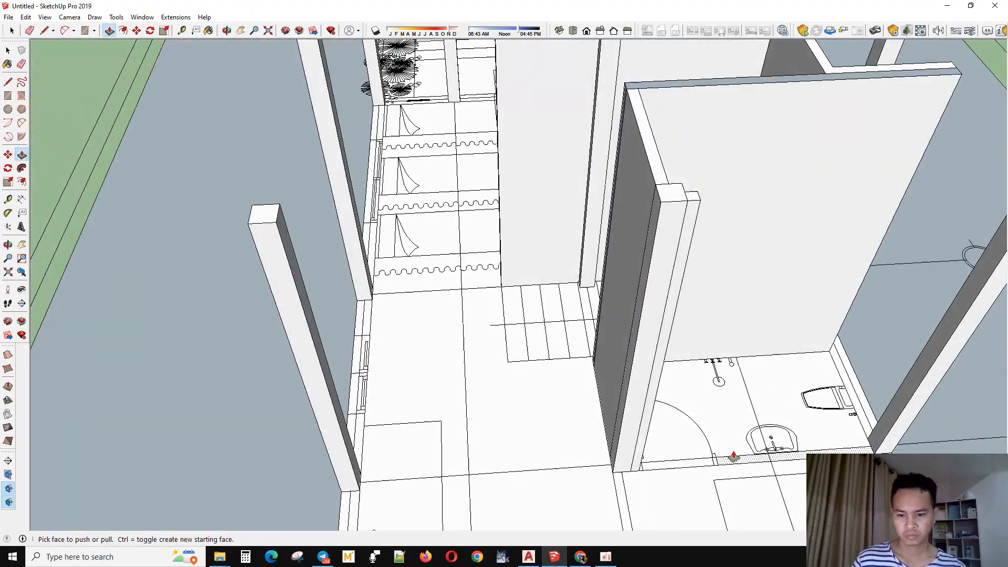
click(727, 459)
click(700, 207)
scroll(700, 207, down, 6)
middle_drag(700, 207, 801, 178)
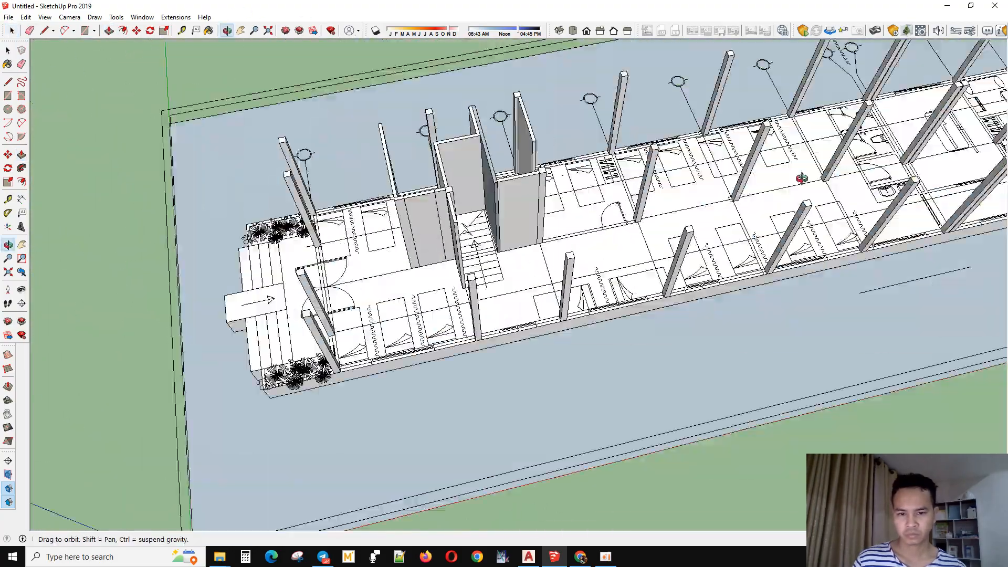
- Draw rectangles over the front wall strips of the two-bed doctor room on both sides of its door
scroll(431, 210, up, 3)
key(space)
click(423, 257)
scroll(431, 288, down, 5)
middle_drag(431, 287, 507, 280)
scroll(619, 227, up, 5)
key(r)
scroll(497, 290, up, 2)
click(456, 257)
middle_drag(456, 257, 614, 286)
scroll(625, 291, up, 1)
click(629, 259)
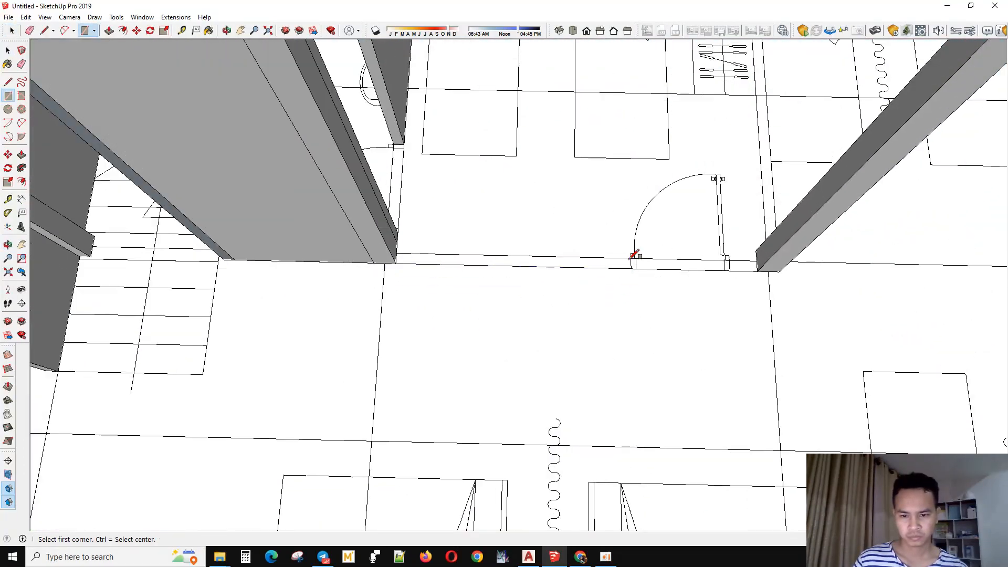
click(759, 271)
- Raise the two-bed doctor room's front wall pieces beside the door with Push/Pull to the height of the bathroom wall
scroll(759, 271, up, 1)
key(p)
scroll(737, 262, down, 2)
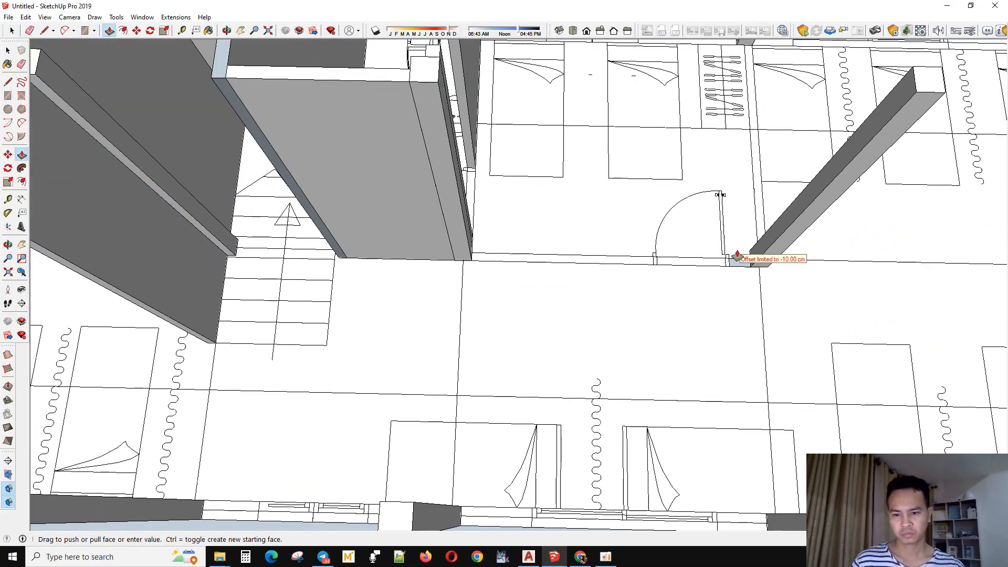
scroll(509, 153, down, 1)
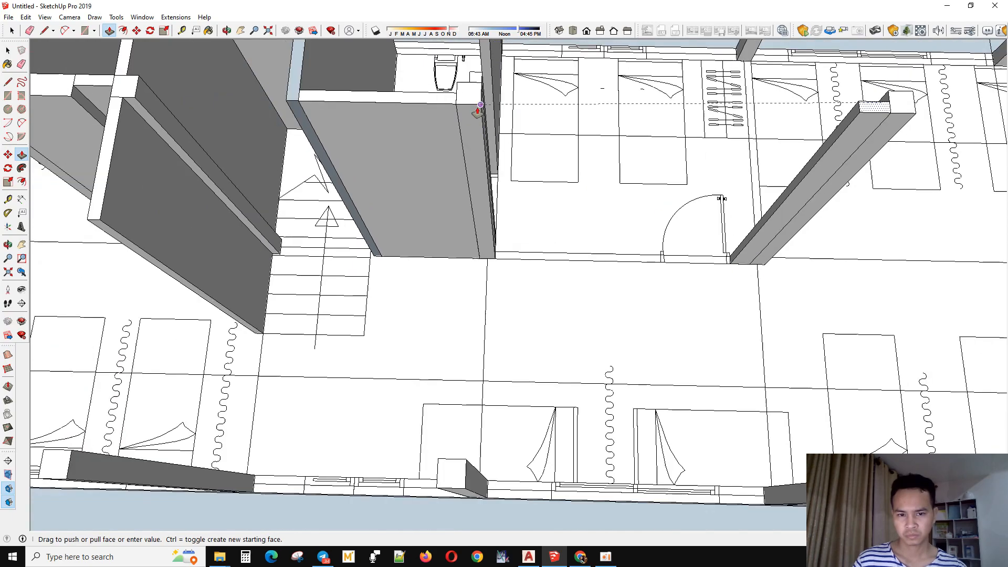
click(859, 112)
- Draw a rectangle over the partition strip between the two-bed doctor room's wardrobe and the adjoining ward and raise it to column height
scroll(783, 338, down, 5)
middle_drag(783, 338, 702, 471)
key(space)
scroll(397, 312, down, 3)
scroll(530, 312, up, 4)
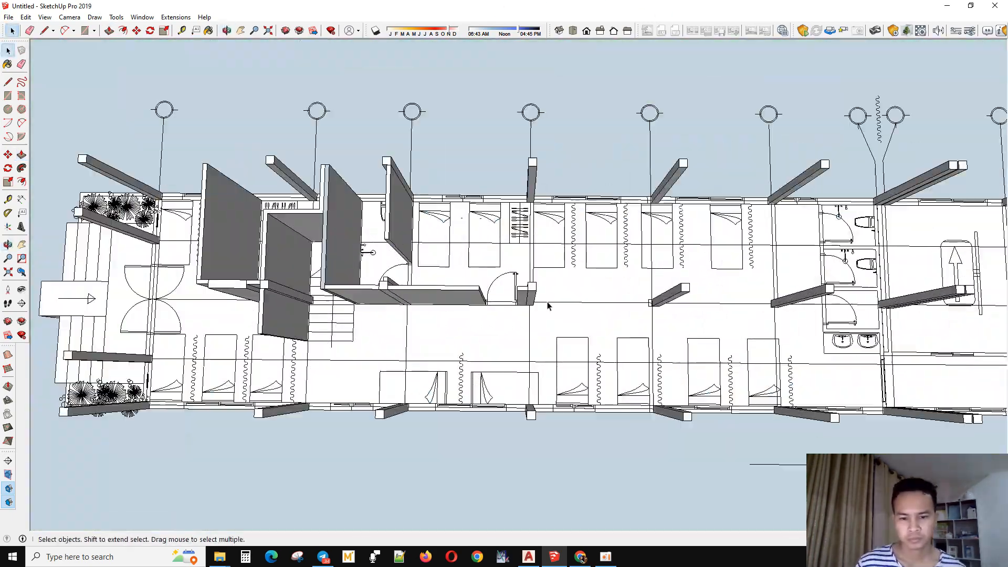
middle_drag(549, 306, 494, 248)
scroll(536, 231, up, 3)
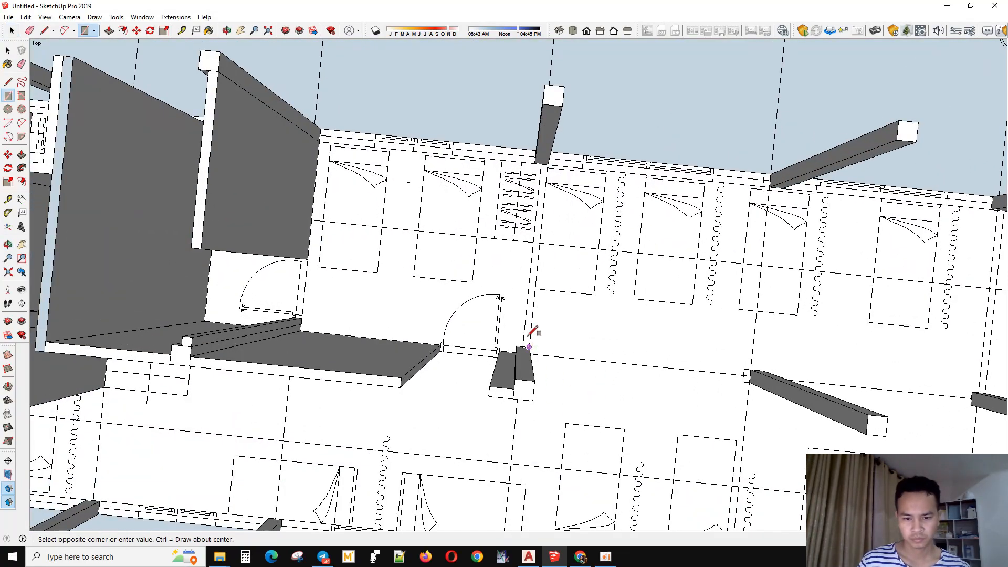
middle_drag(544, 180, 542, 418)
scroll(612, 275, down, 3)
click(612, 272)
scroll(543, 421, down, 2)
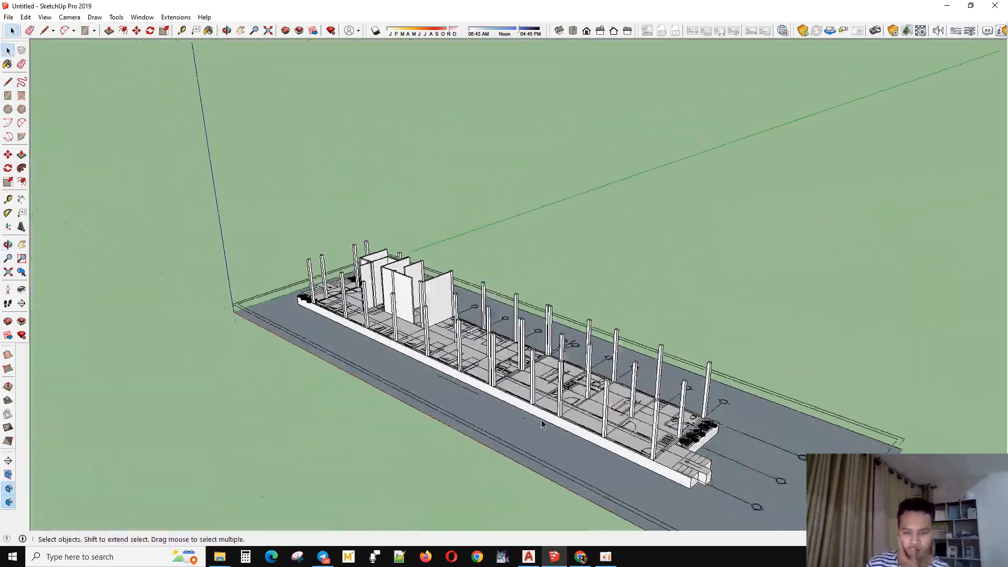
- Select the raised interior walls around the staircase, bathroom and doctor rooms and make them one group
scroll(630, 430, up, 4)
middle_drag(668, 386, 696, 457)
scroll(696, 458, down, 4)
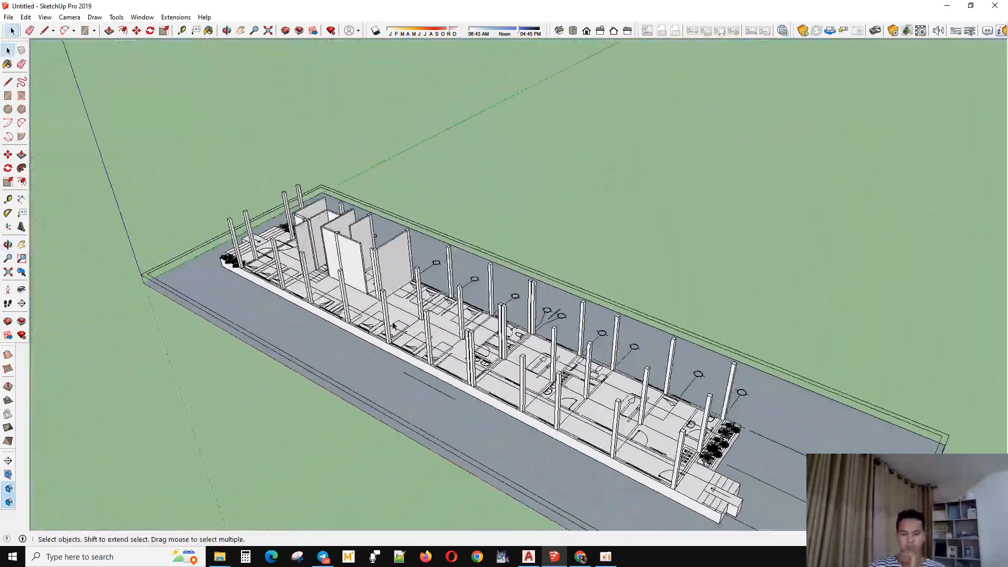
scroll(366, 250, up, 3)
ctrl+triple_click(404, 233)
middle_drag(404, 232, 527, 404)
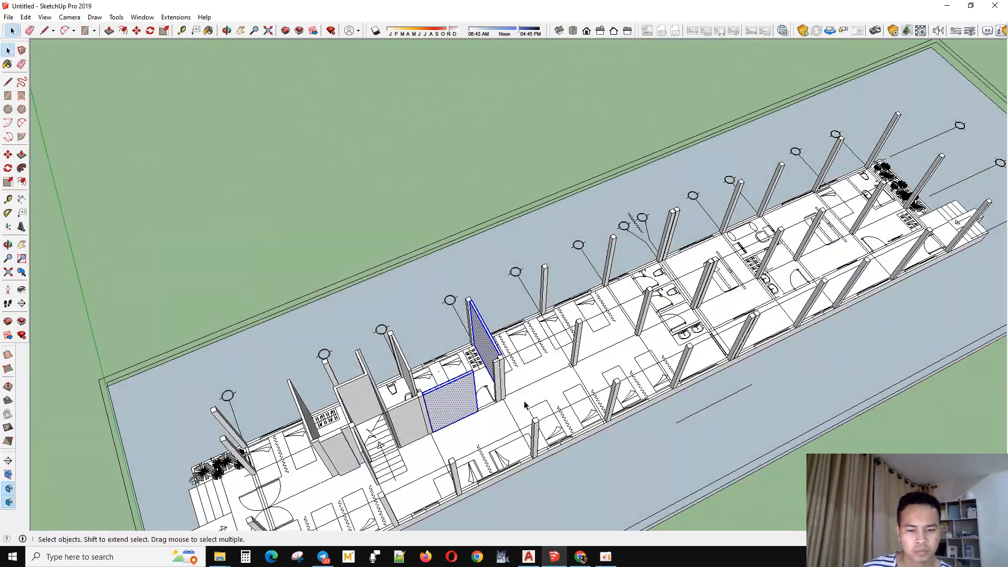
scroll(525, 401, up, 4)
ctrl+triple_click(479, 359)
scroll(479, 360, down, 4)
scroll(403, 362, up, 4)
ctrl+triple_click(398, 338)
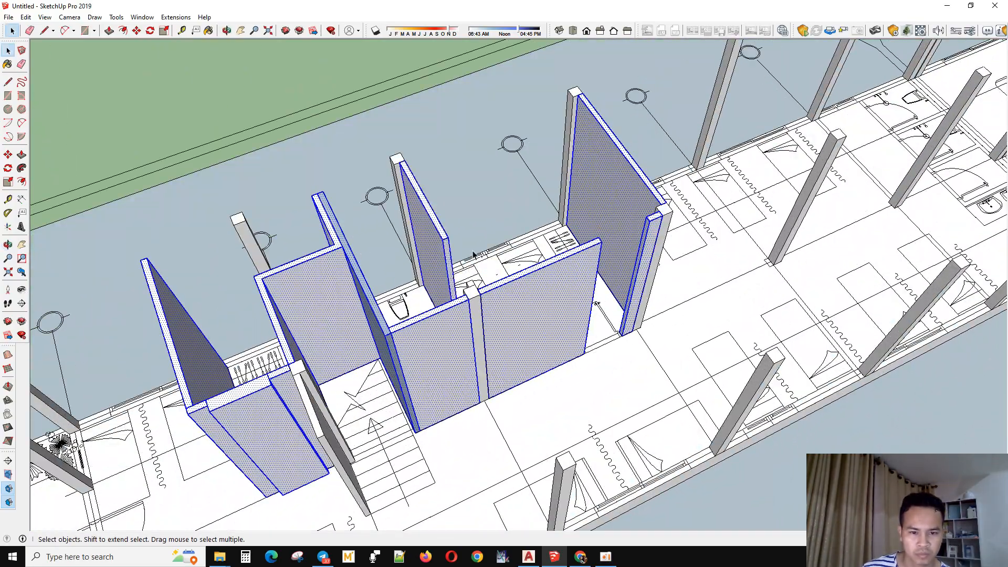
scroll(473, 255, down, 4)
middle_drag(554, 231, 549, 322)
scroll(550, 322, up, 4)
right_click(414, 249)
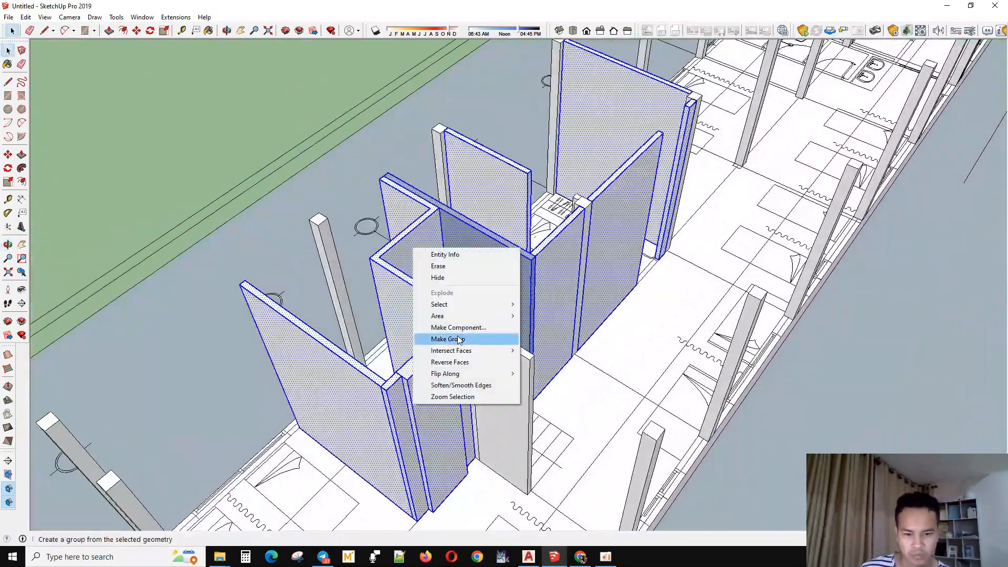
click(460, 340)
- Open the interior wall group for editing and inspect the walls at the doctor room's corner beside the stairs
scroll(447, 402, down, 2)
double_click(446, 402)
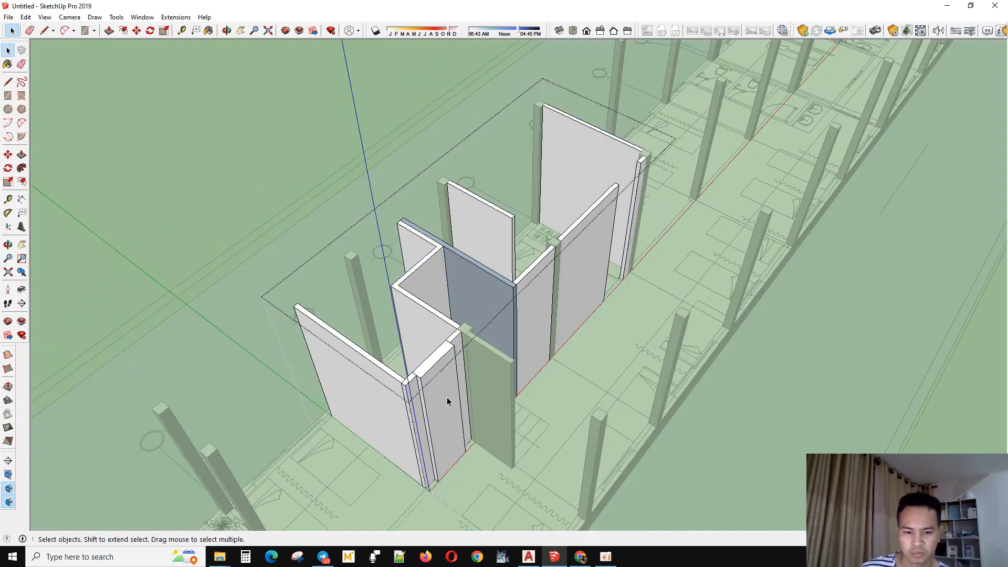
click(405, 386)
key(space)
scroll(401, 383, down, 3)
- Outline the exterior wall strip between the entrance-side corner column and the first window of the Emergency Room, and raise it to column height
click(323, 333)
middle_drag(324, 333, 556, 376)
scroll(342, 402, up, 7)
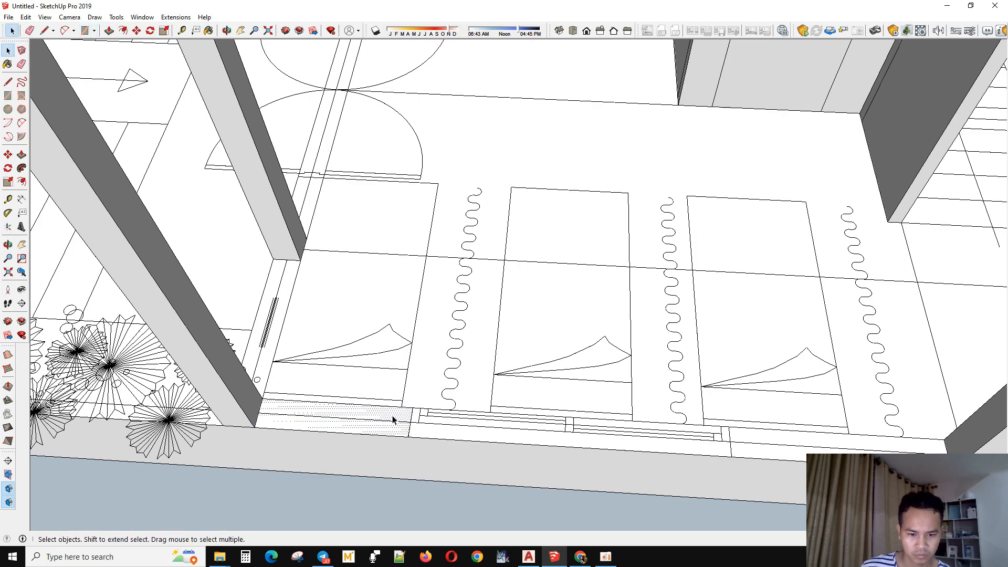
scroll(392, 420, down, 5)
middle_drag(566, 331, 382, 338)
key(space)
scroll(382, 337, up, 2)
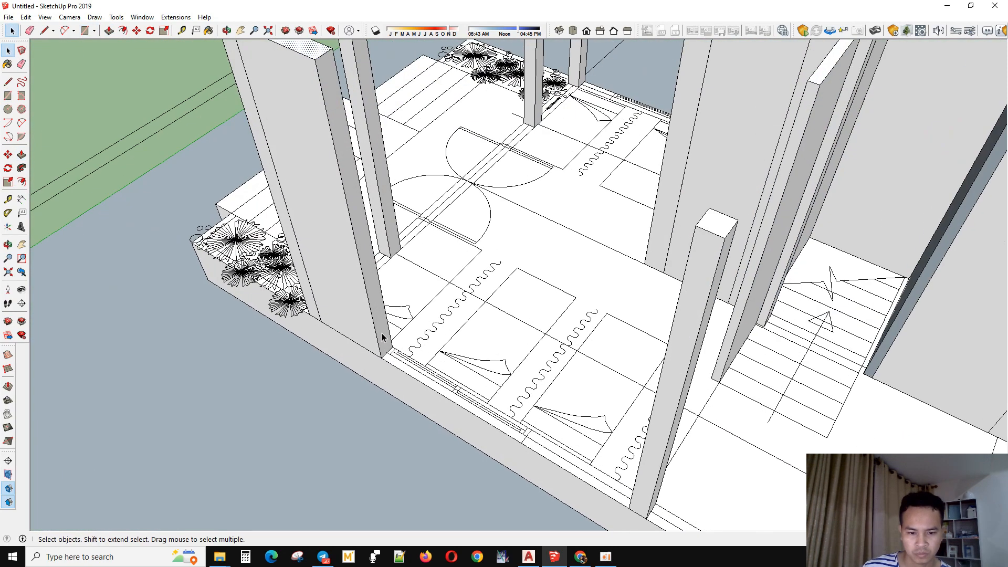
- Extend the exterior wall's end face with Push/Pull along the first window to its far end
click(386, 356)
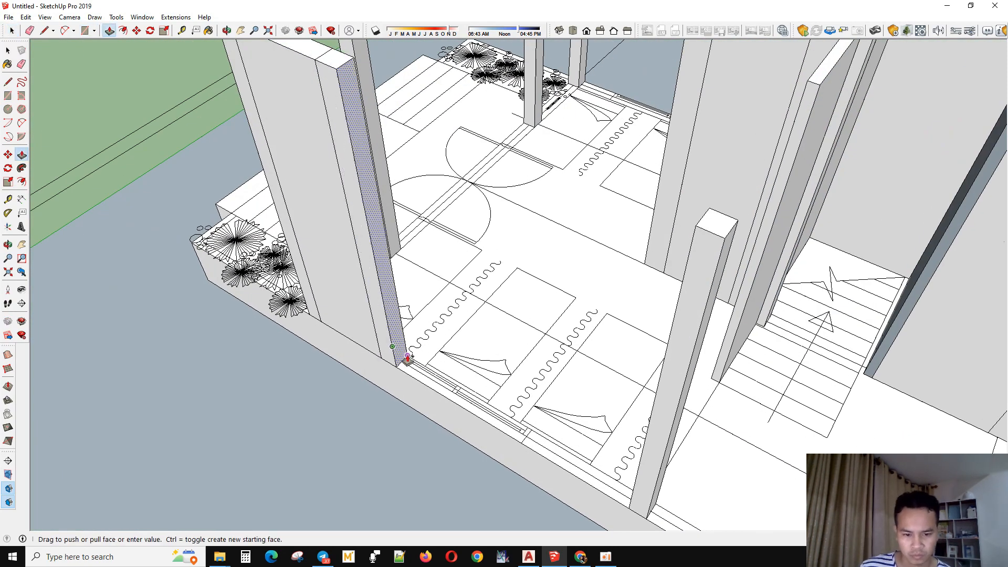
click(528, 438)
scroll(630, 508, down, 5)
middle_drag(615, 378, 520, 428)
key(space)
scroll(626, 371, up, 7)
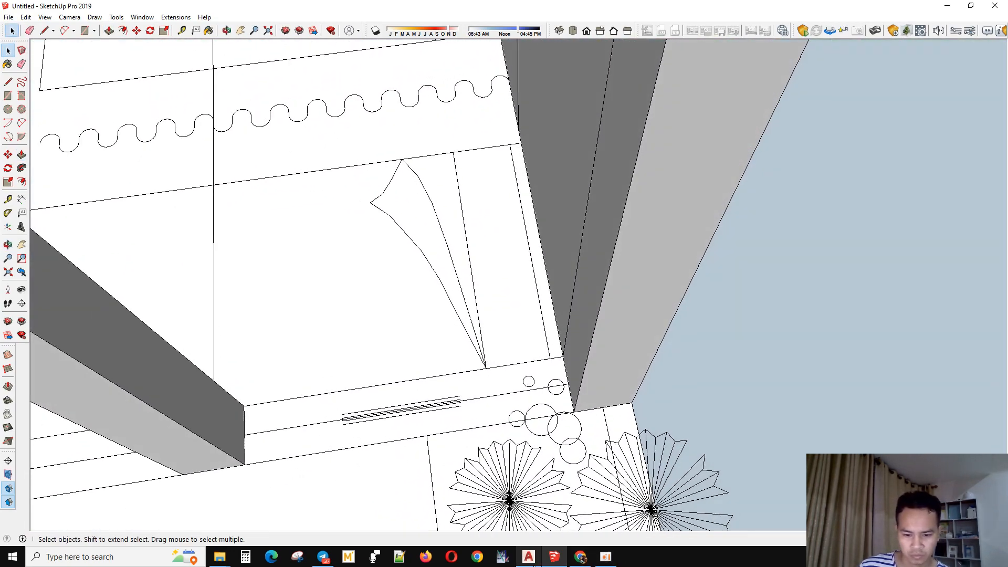
- Switch to AutoCAD and examine the small front-wall window beside the entrance planter and the surrounding Emergency Room plan
click(528, 556)
scroll(558, 387, up, 10)
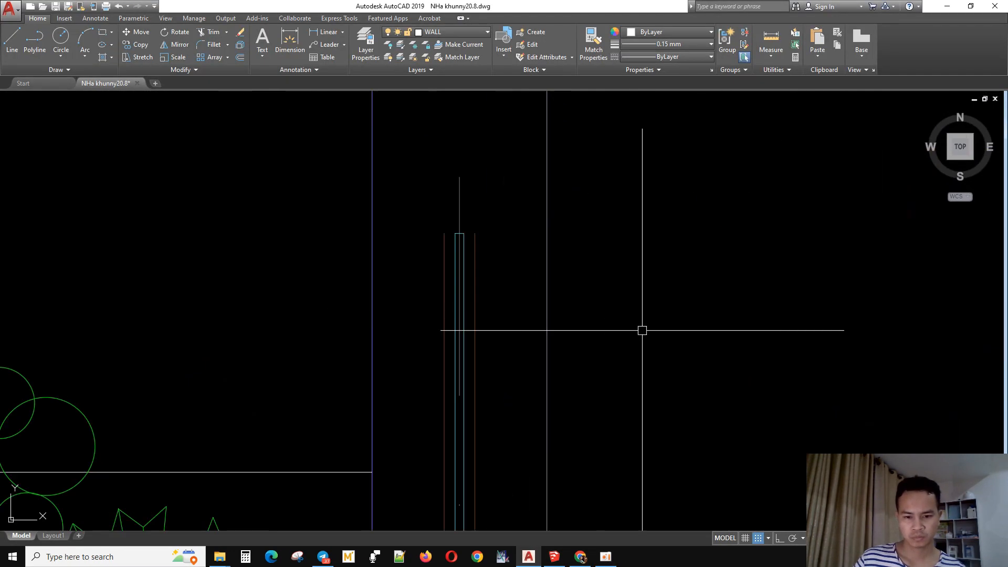
scroll(459, 294, down, 5)
scroll(430, 248, down, 6)
click(388, 194)
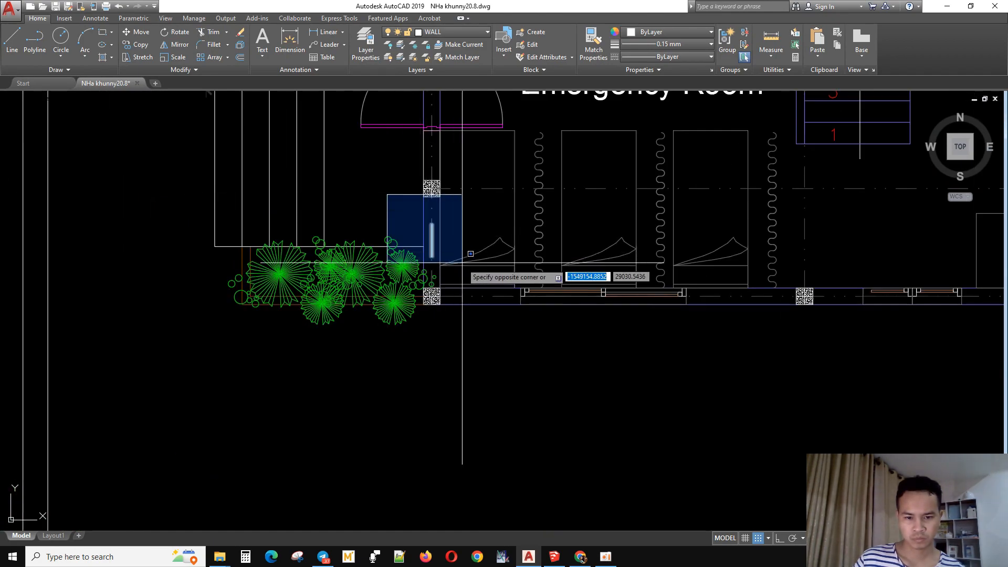
click(461, 261)
scroll(431, 240, up, 8)
key(Escape)
scroll(472, 340, up, 2)
click(467, 337)
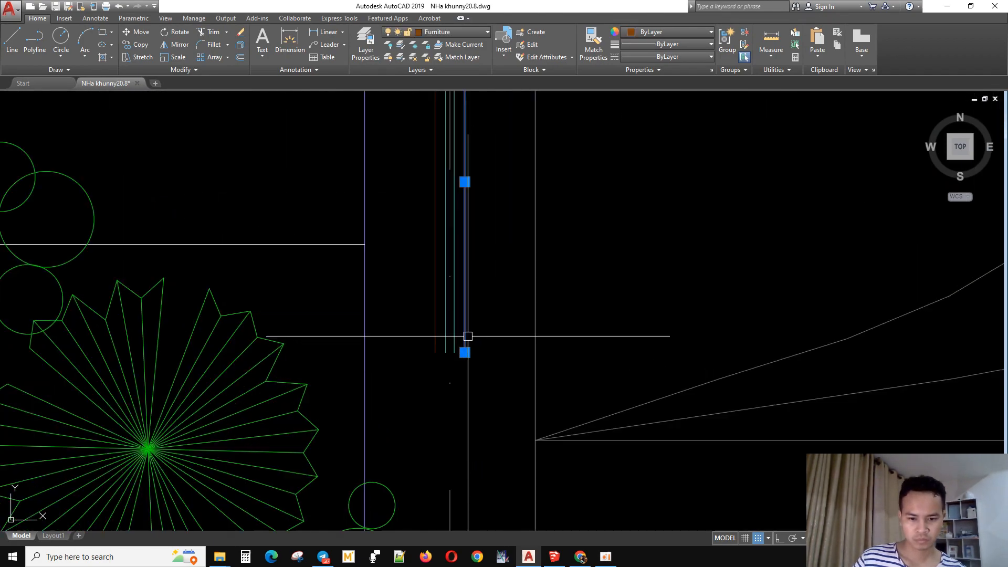
click(474, 336)
click(408, 305)
scroll(476, 360, down, 16)
key(Escape)
middle_drag(525, 299, 456, 301)
scroll(425, 266, up, 8)
scroll(424, 265, down, 4)
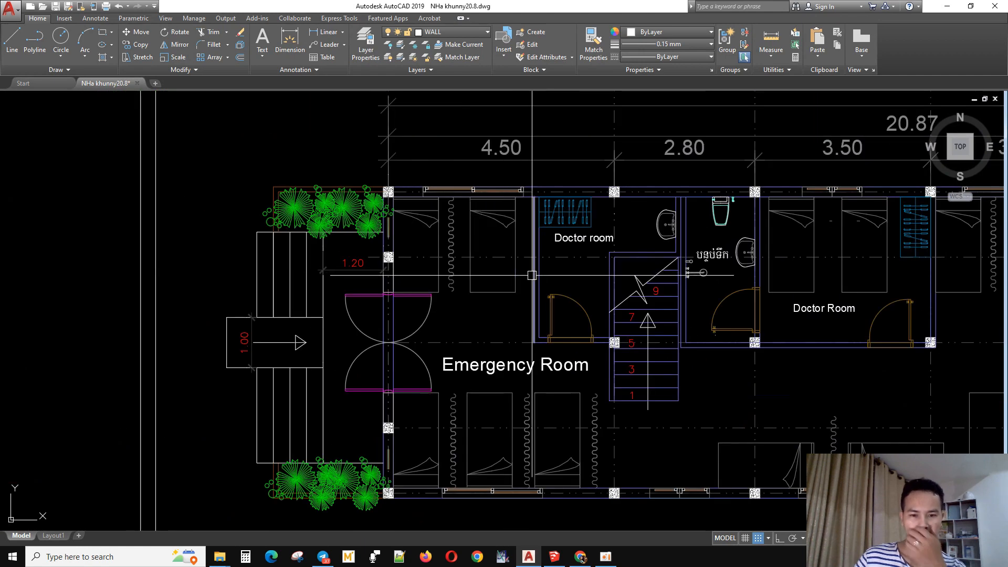
middle_drag(526, 329, 499, 267)
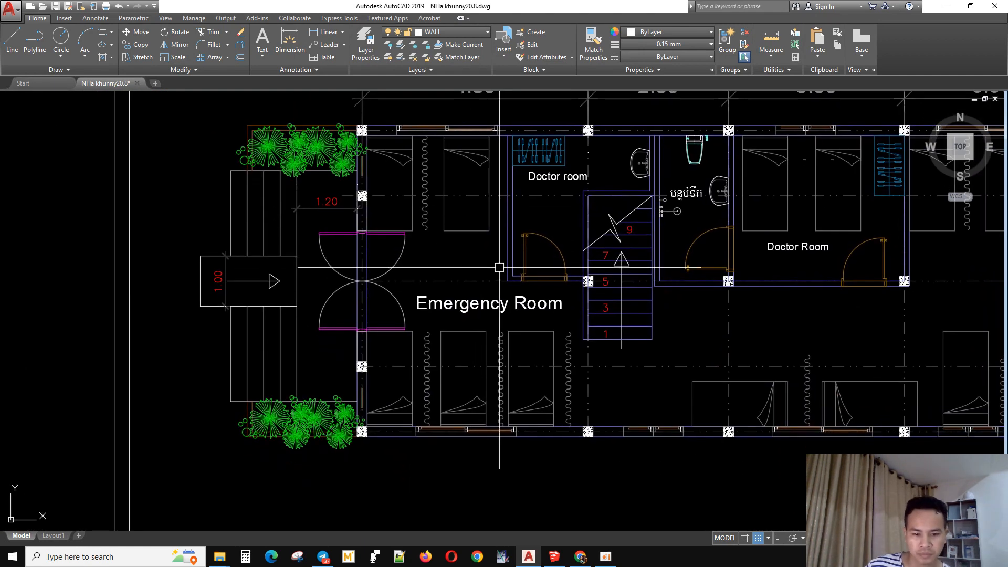
- Switch to SketchUp, outline the front wall strip between the corner column and the small window, and raise it to the adjoining wall's height
click(603, 559)
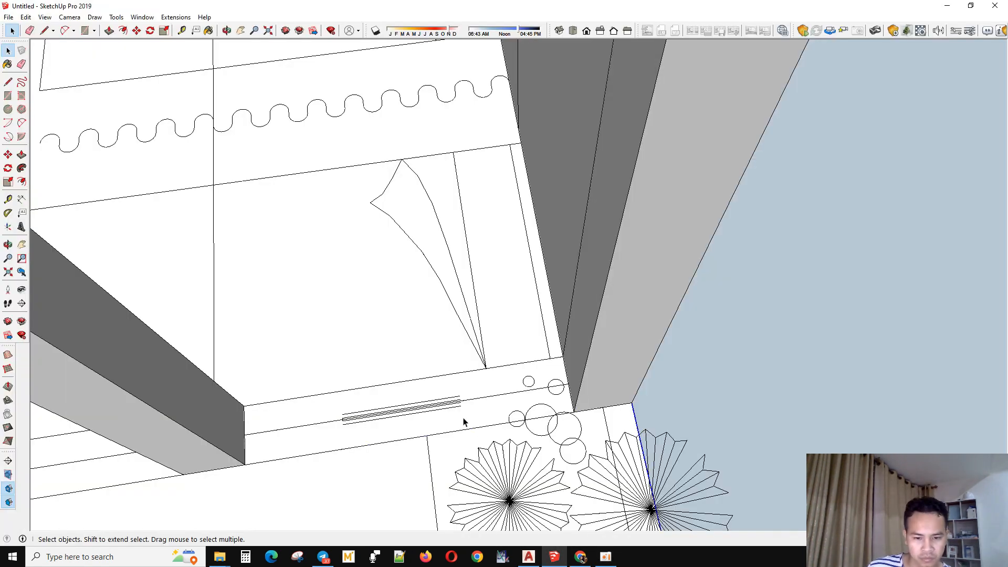
scroll(464, 421, up, 2)
key(r)
click(482, 431)
key(space)
click(493, 418)
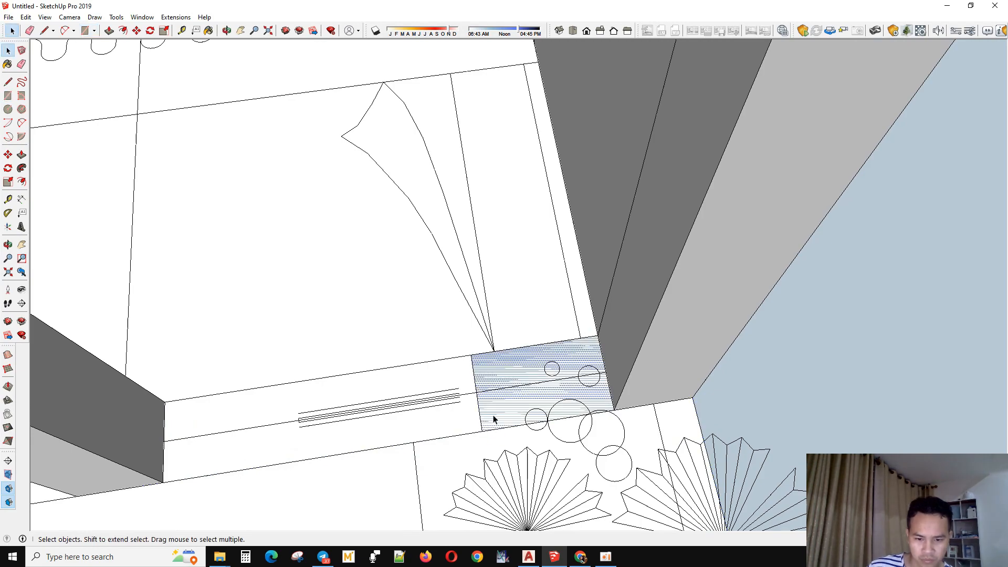
key(p)
click(495, 415)
scroll(516, 386, down, 5)
scroll(533, 323, down, 2)
click(393, 194)
- Extend the front wall's end face with Push/Pull along the small window and on to the next column
middle_drag(483, 309, 614, 318)
scroll(530, 338, up, 4)
click(535, 350)
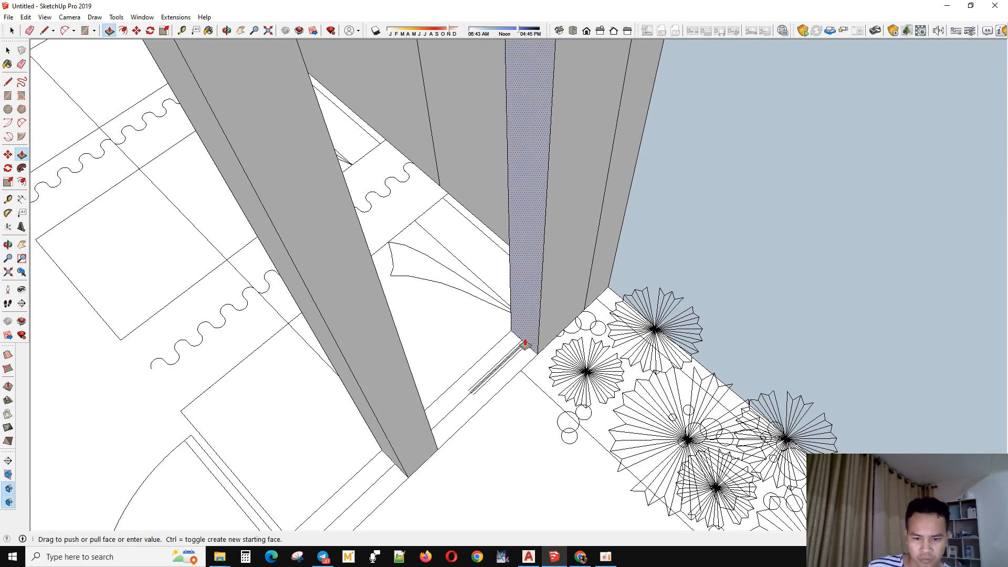
click(531, 345)
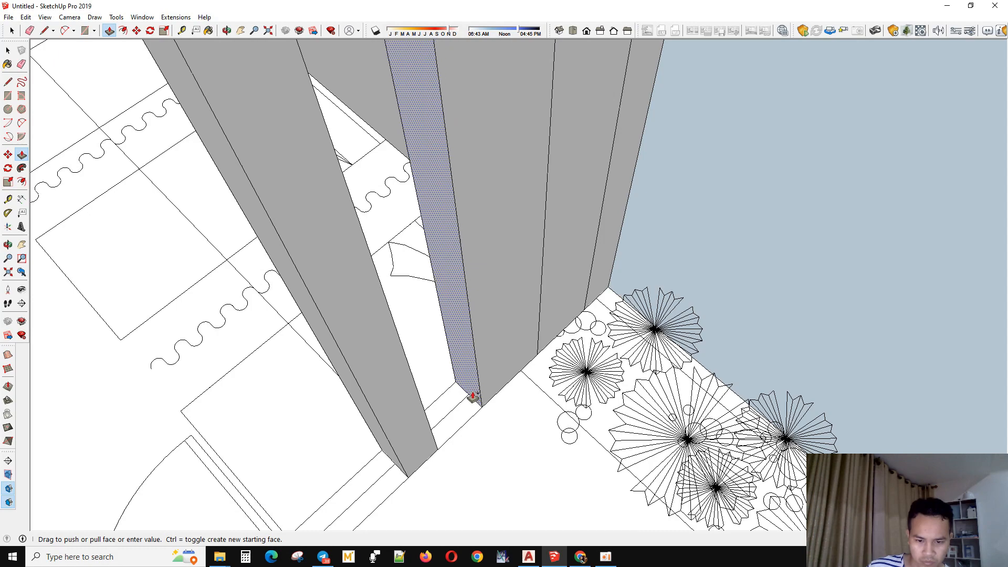
click(470, 392)
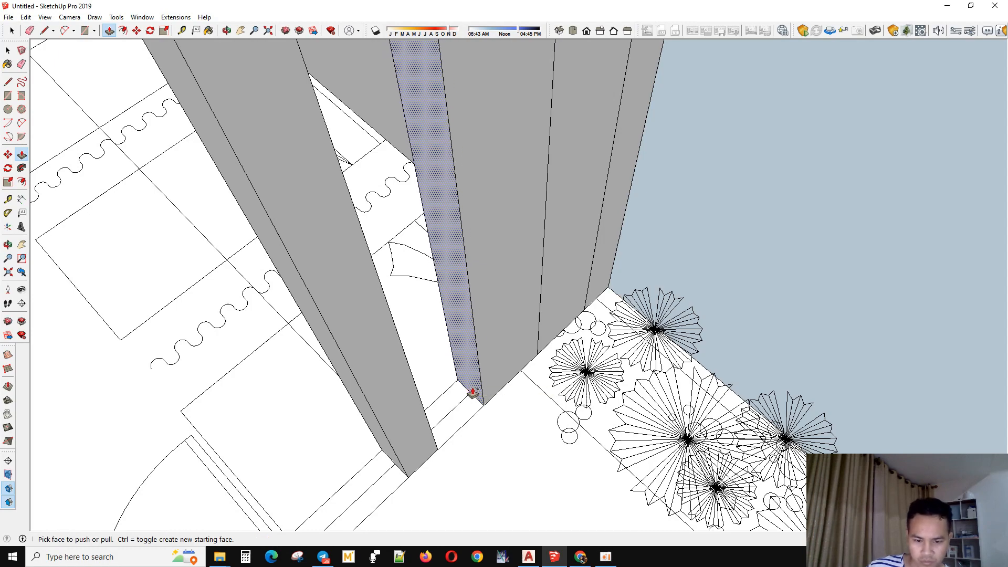
scroll(446, 446, down, 4)
middle_drag(446, 446, 494, 336)
key(space)
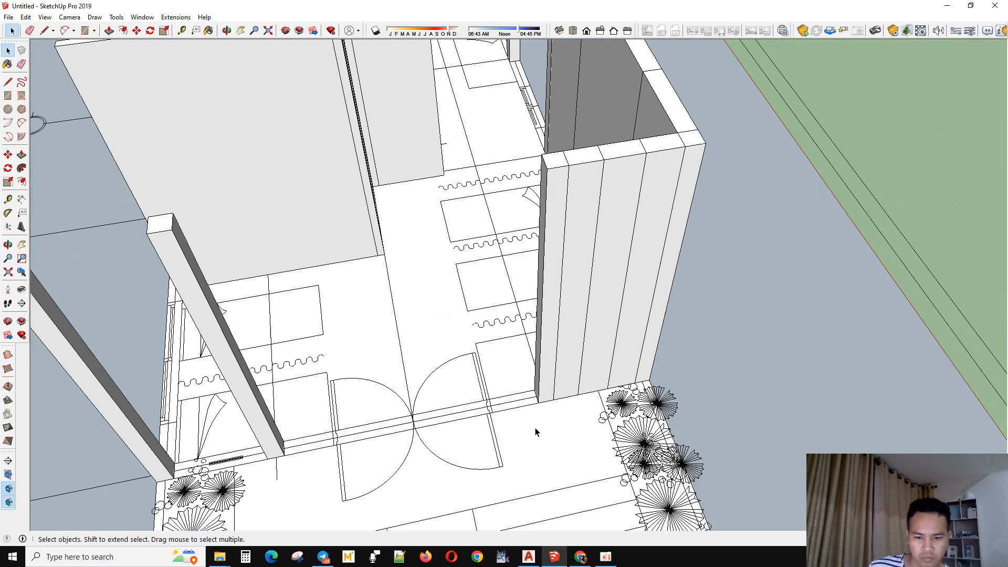
- Outline the front wall strip between the finished wall's end and the double entrance door, and raise it to the wall's height
scroll(546, 401, up, 3)
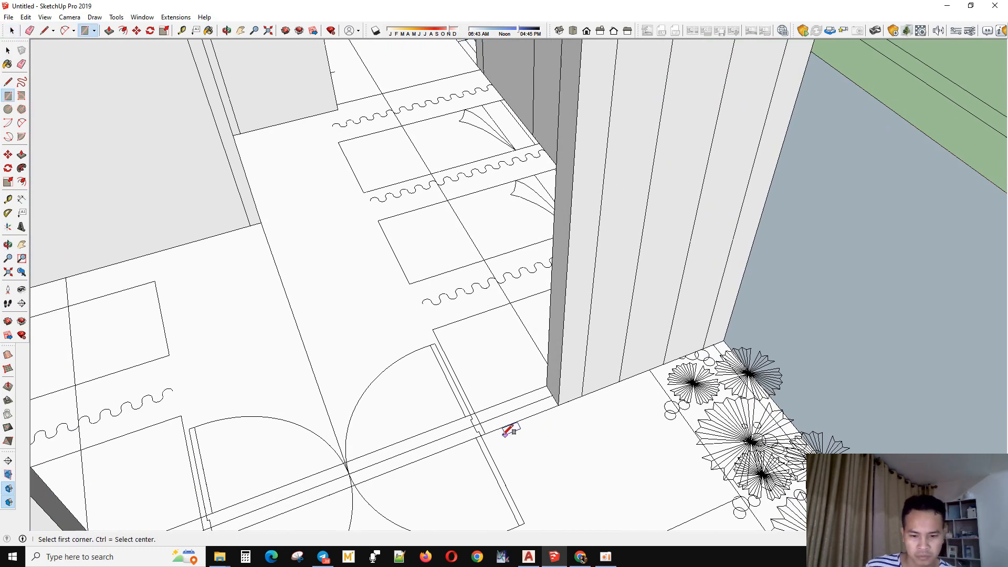
key(p)
click(535, 407)
scroll(525, 394, down, 4)
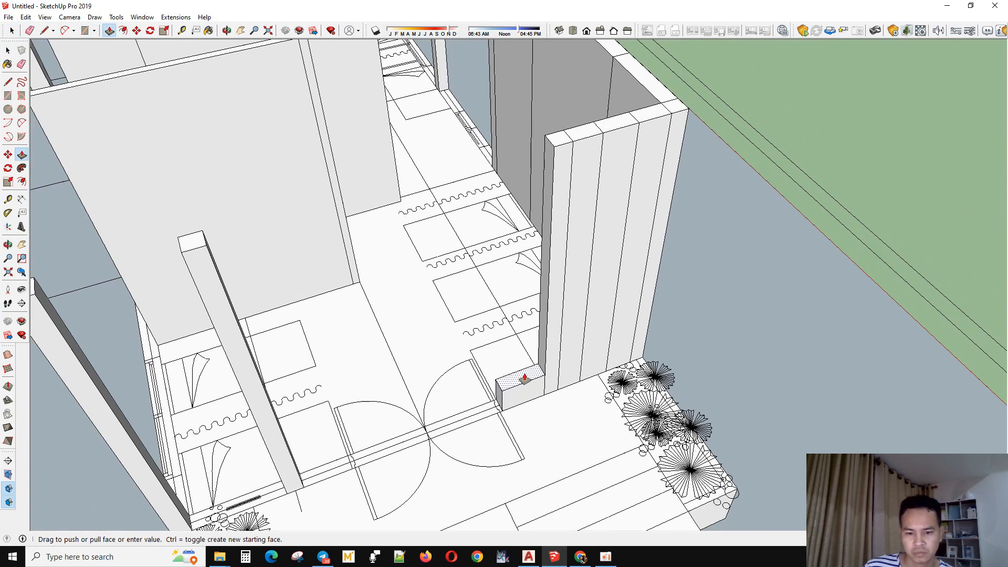
click(573, 228)
key(space)
- Outline the wall strip between the double door's other jamb and the nearby column, and raise it to the same wall height
scroll(400, 452, up, 3)
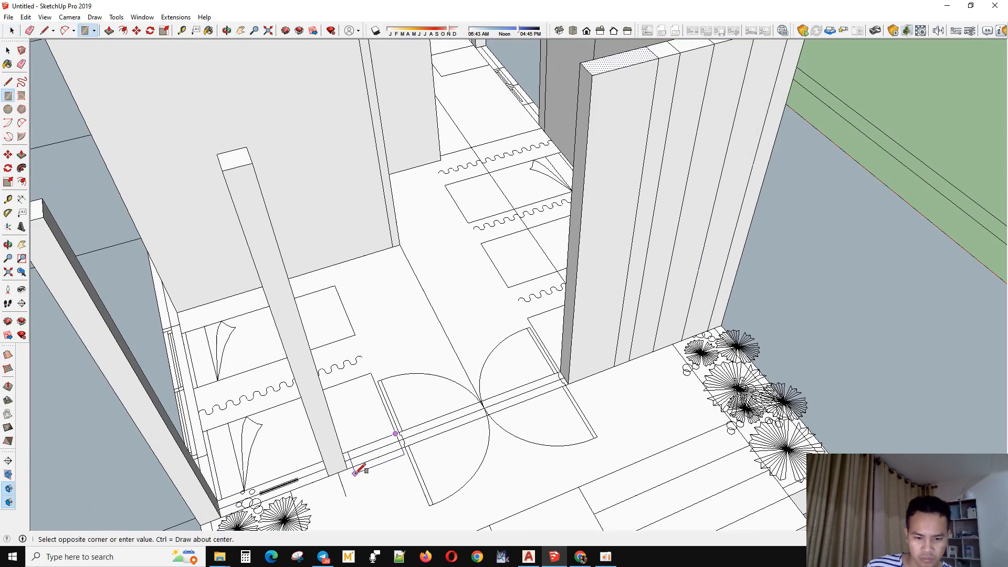
scroll(368, 460, down, 3)
key(space)
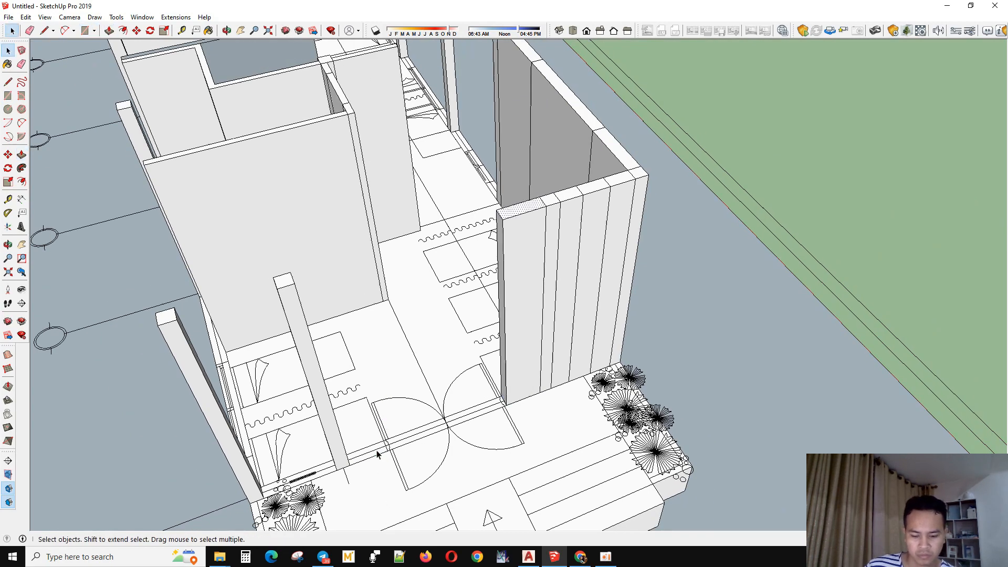
click(502, 220)
key(space)
scroll(502, 223, down, 2)
scroll(347, 463, up, 4)
click(619, 315)
scroll(567, 348, down, 4)
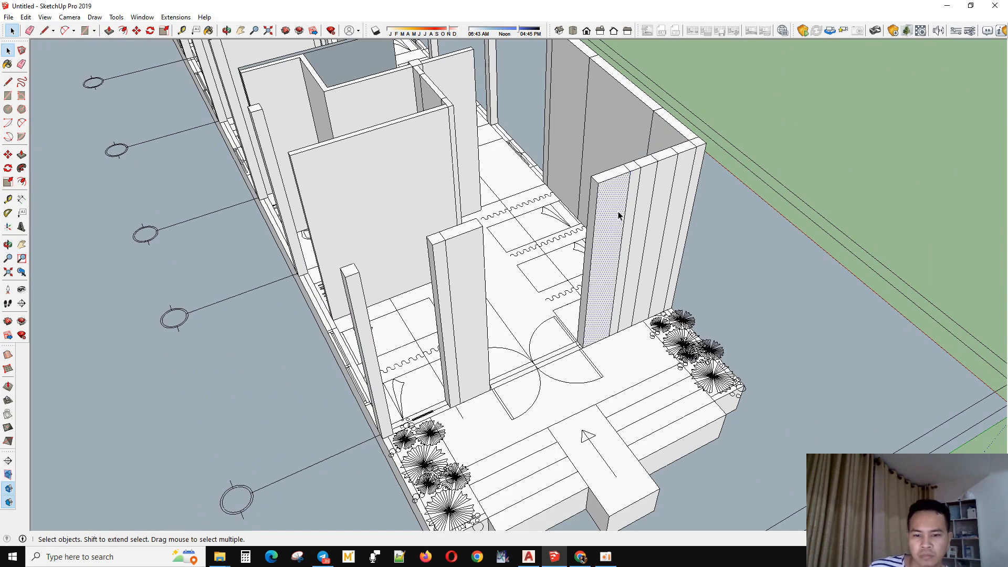
click(645, 250)
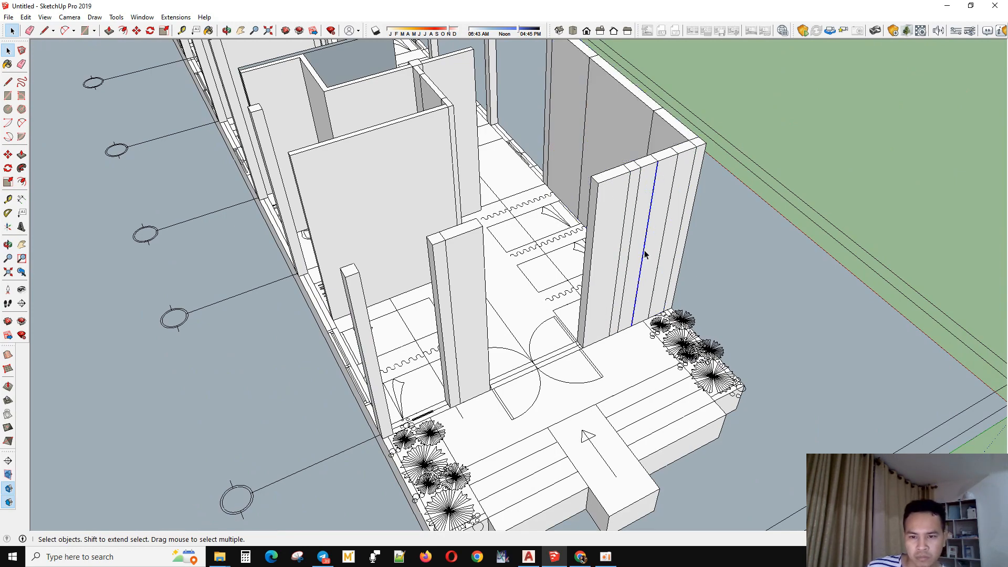
- Outline the front wall strip on the column's other side toward the second small window, and raise it to the adjoining wall's height
scroll(439, 427, up, 5)
scroll(439, 426, up, 2)
key(r)
click(532, 325)
scroll(499, 404, up, 3)
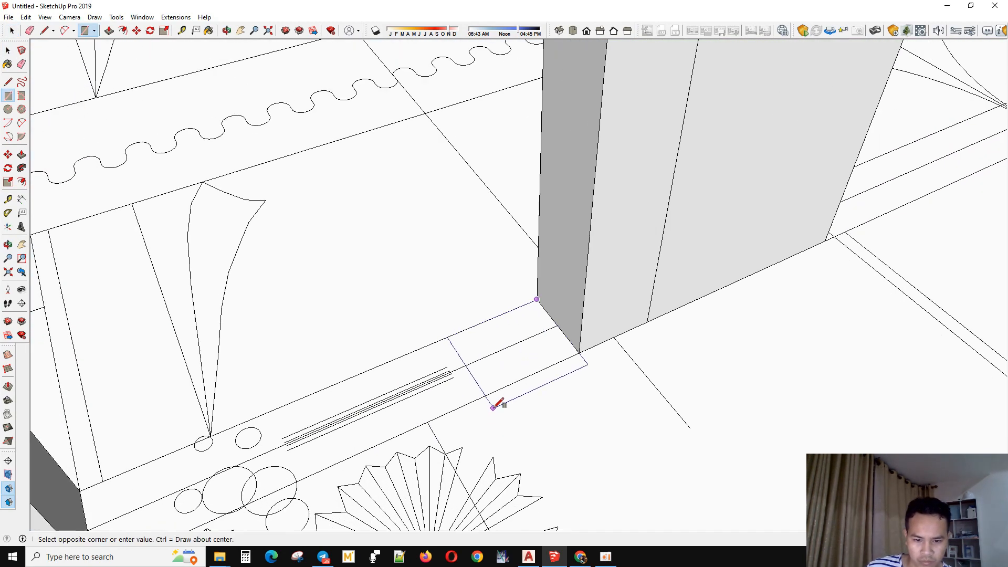
scroll(491, 368, down, 5)
scroll(505, 179, down, 2)
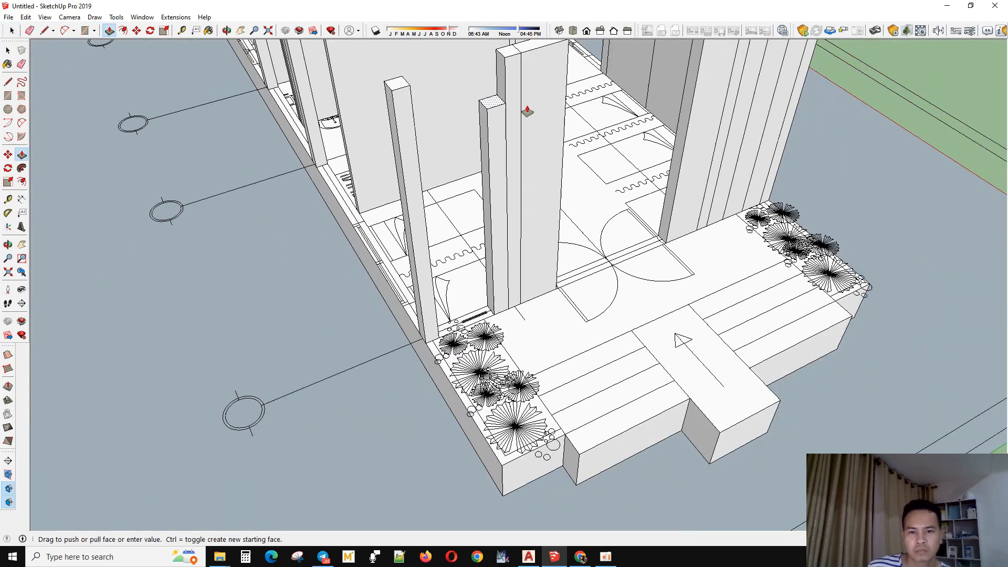
- Extend this front wall strip's end face with Push/Pull along the second small window and on to the corner column
scroll(481, 299, up, 8)
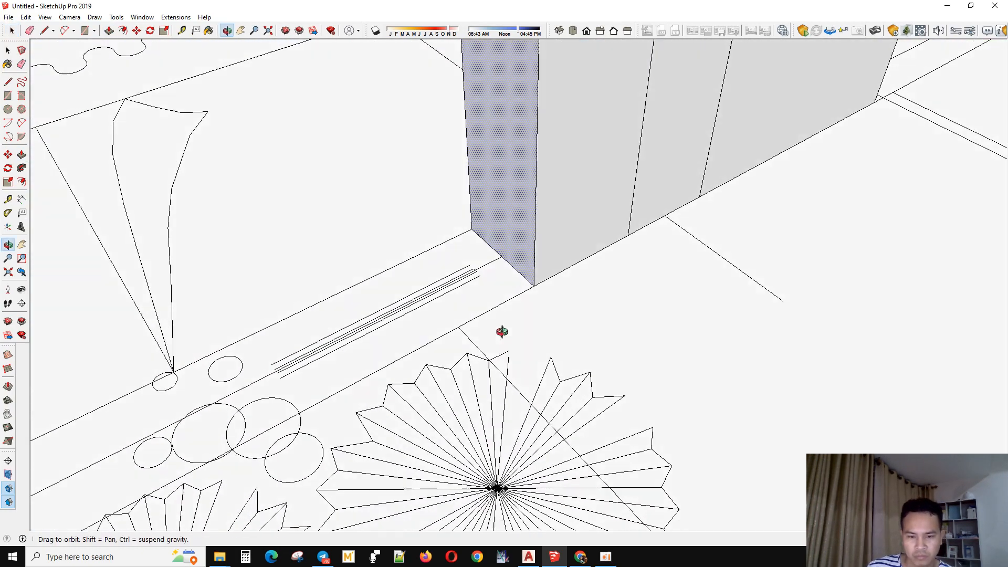
click(511, 262)
scroll(477, 274, down, 3)
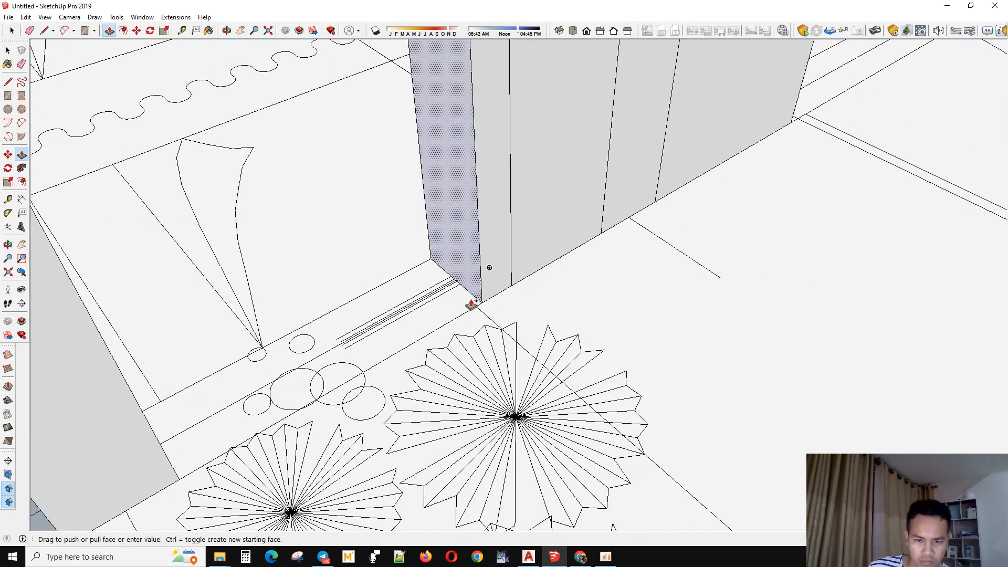
scroll(555, 297, down, 2)
click(422, 328)
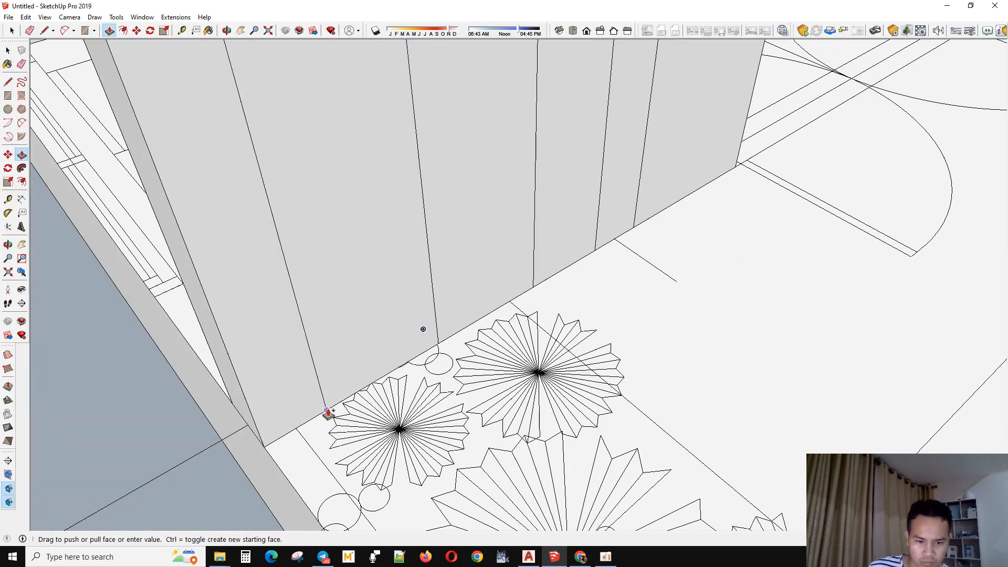
click(324, 411)
scroll(292, 464, down, 6)
- Outline the side wall strip from the corner column to the first side window, and raise it to the front wall's height
middle_drag(420, 336, 621, 509)
key(space)
scroll(477, 294, down, 1)
scroll(590, 495, up, 2)
scroll(590, 495, up, 3)
key(r)
scroll(646, 403, up, 2)
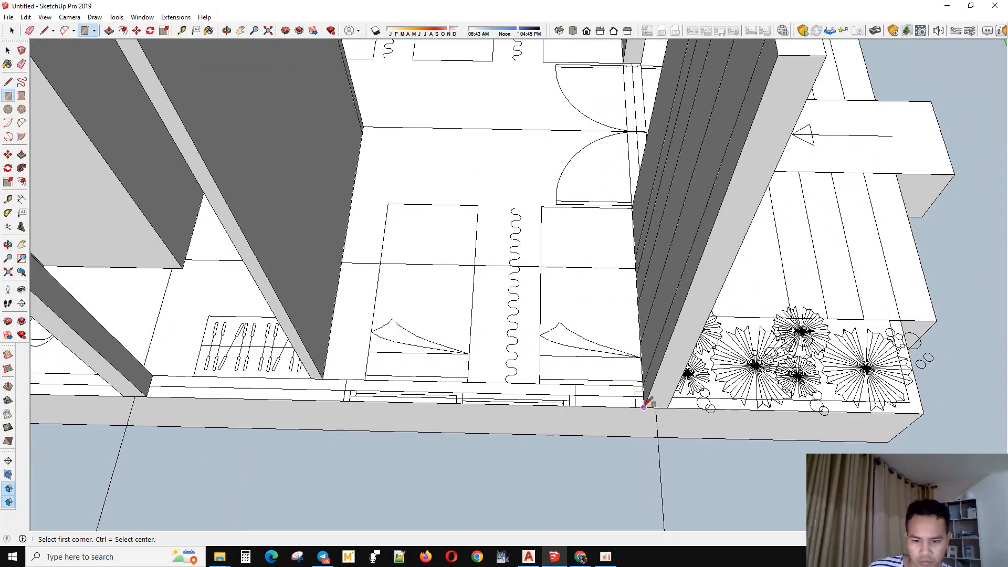
scroll(594, 402, down, 3)
key(p)
scroll(671, 283, down, 1)
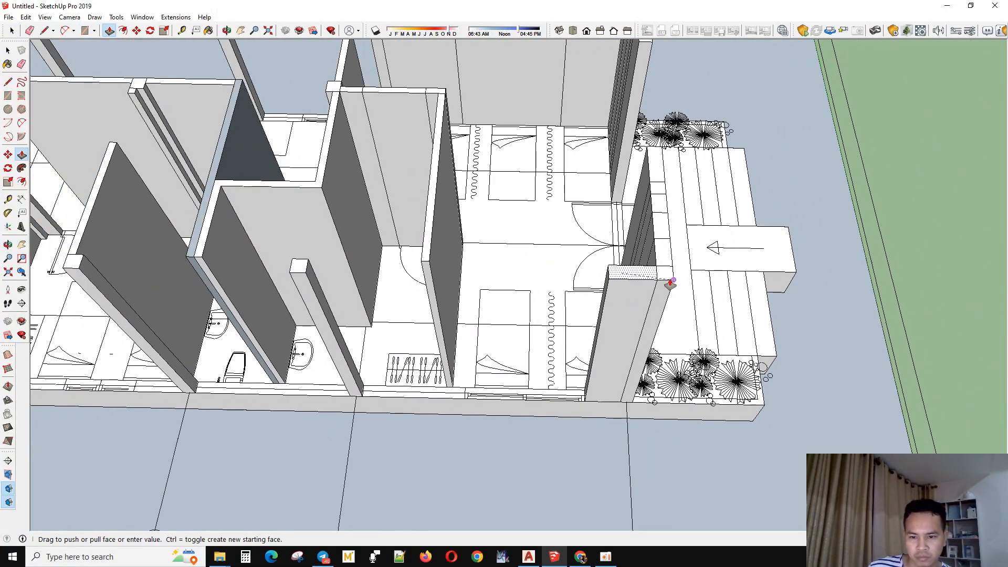
- Extend the side wall's end face with Push/Pull along the first side window and on to the next column
middle_drag(568, 373, 629, 347)
scroll(630, 347, up, 1)
key(space)
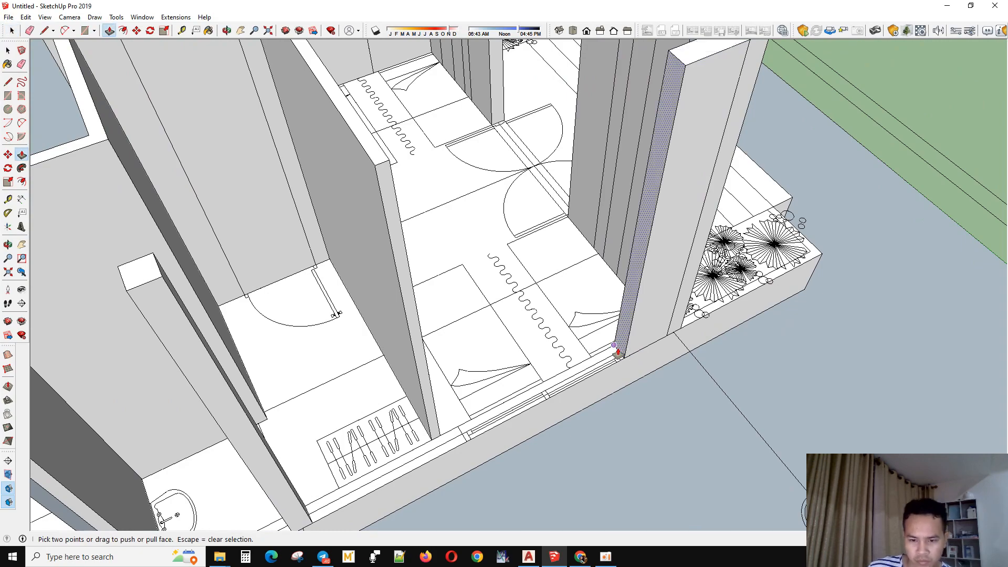
click(614, 345)
key(ctrl)
click(463, 443)
scroll(463, 443, down, 2)
middle_drag(463, 444, 538, 392)
click(531, 399)
key(ctrl)
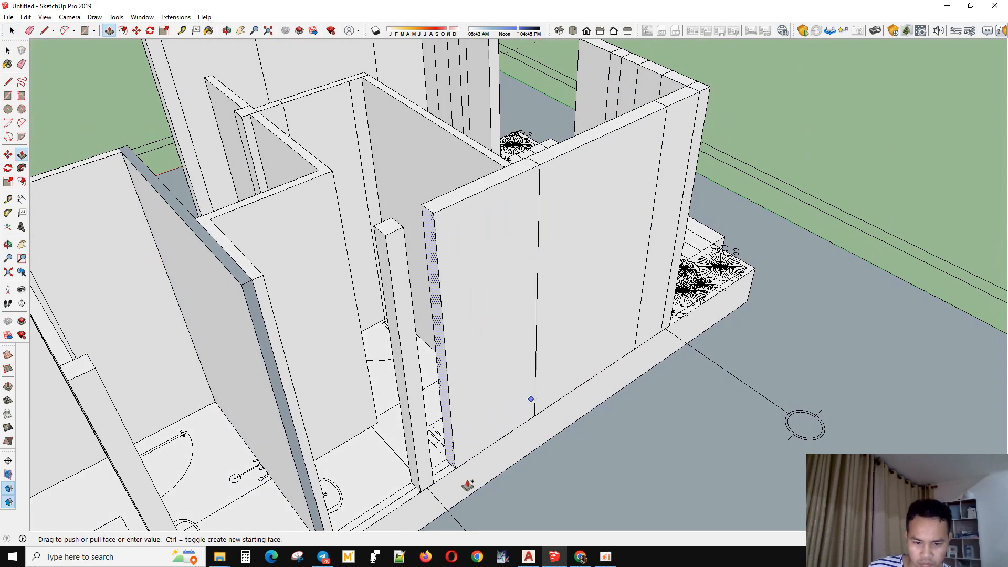
click(434, 486)
- Extend the side wall's end face past the column and along the toilet bay to the following column
scroll(434, 486, down, 3)
middle_drag(435, 486, 352, 324)
scroll(373, 385, down, 1)
scroll(392, 461, up, 3)
middle_drag(392, 405, 451, 557)
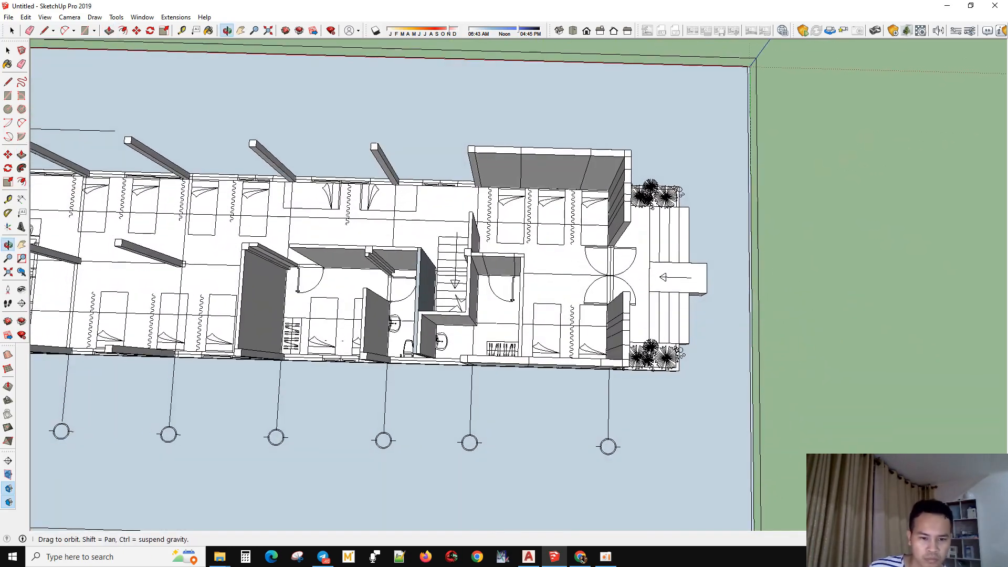
middle_drag(670, 441, 582, 375)
scroll(549, 236, down, 3)
scroll(617, 350, up, 4)
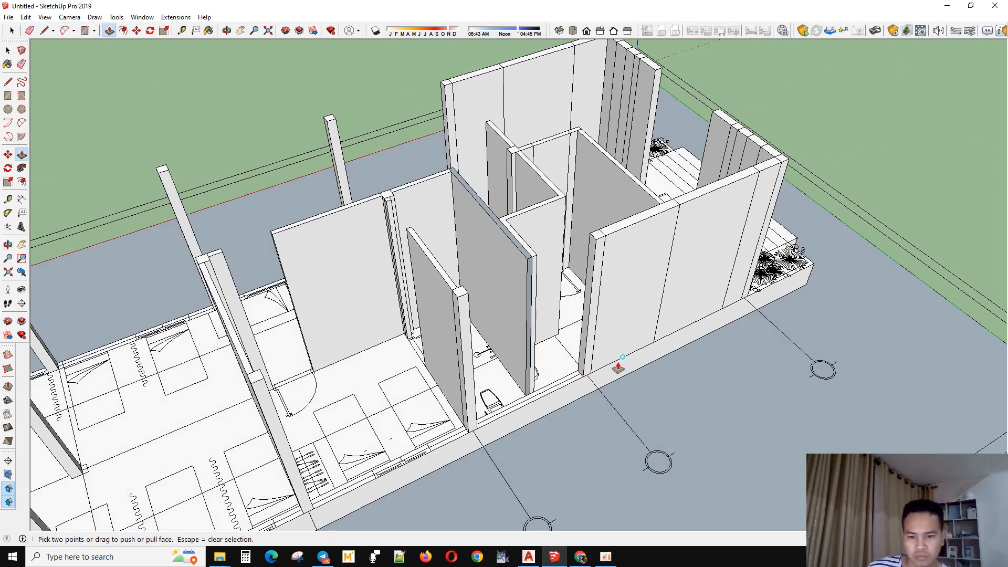
click(602, 269)
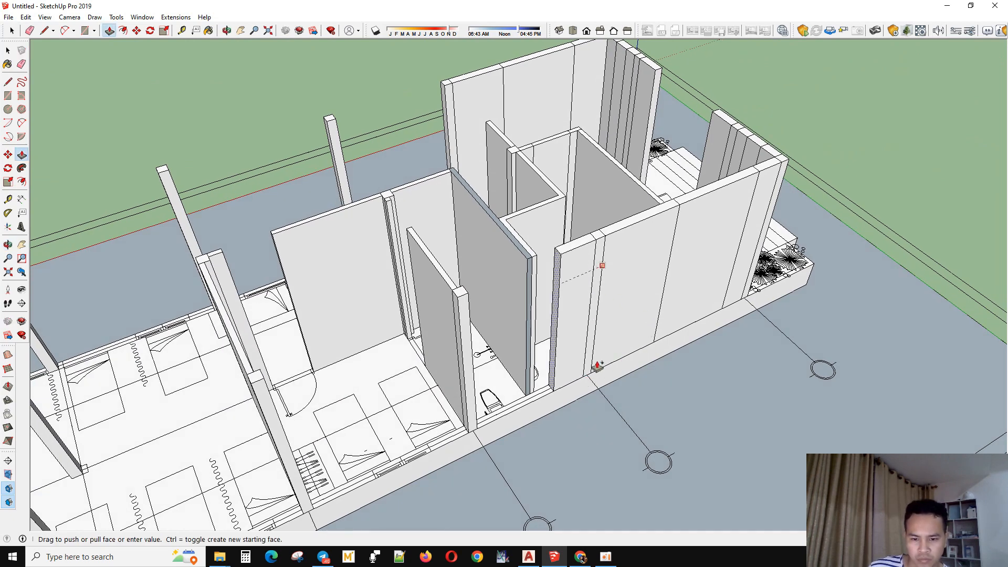
click(582, 381)
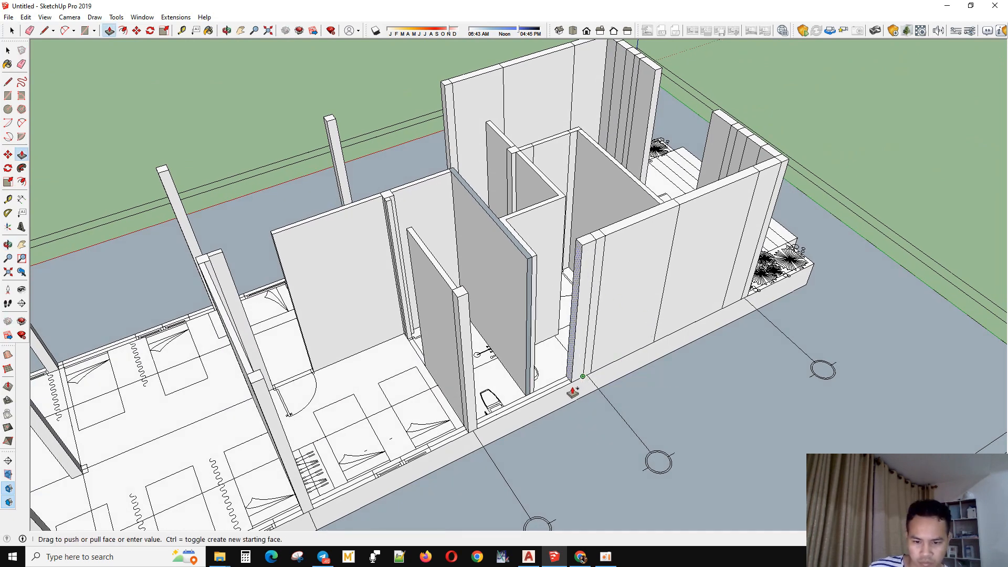
click(465, 436)
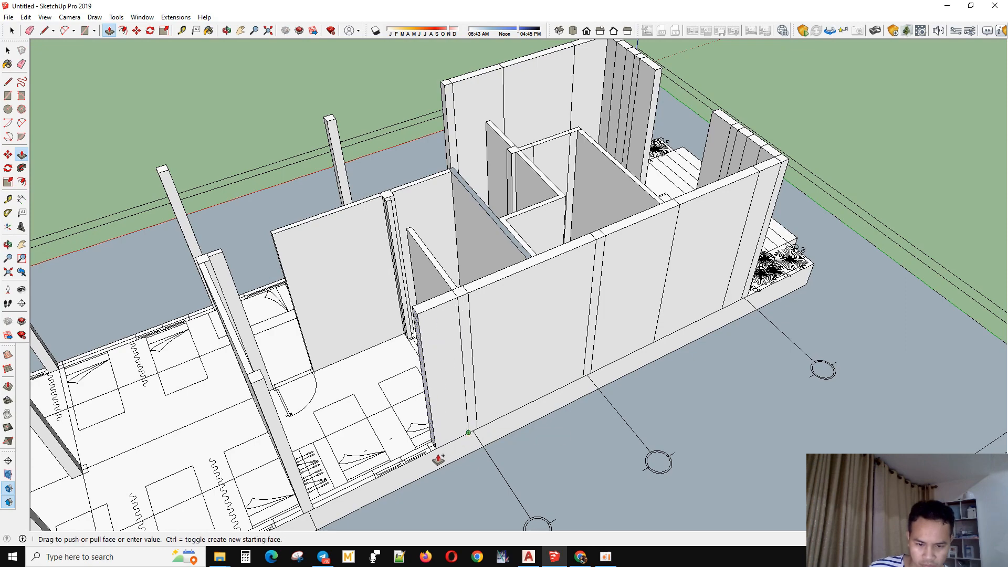
- Extend the side wall's end face along the second side window, beside the coat rack room, and on to the next column
scroll(715, 353, down, 2)
scroll(601, 378, up, 6)
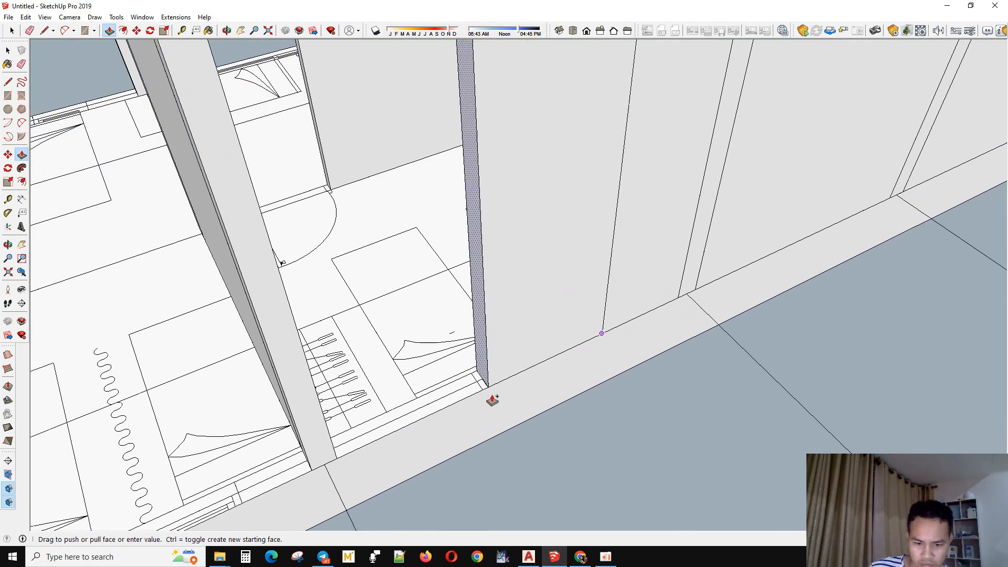
click(482, 390)
click(480, 390)
scroll(608, 377, down, 3)
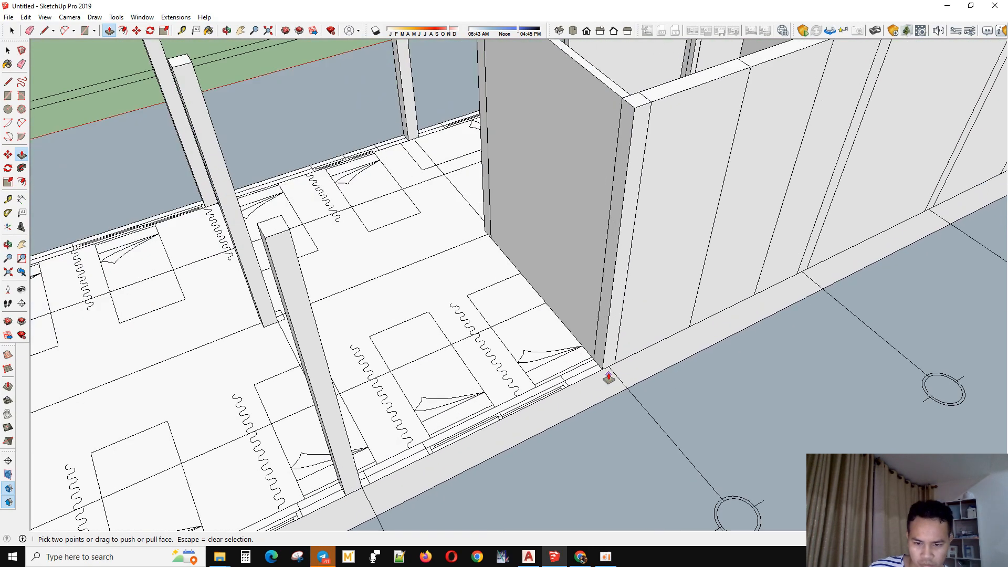
- Extend the side wall's end face in sections along the third side window and on to the next freestanding column
click(603, 370)
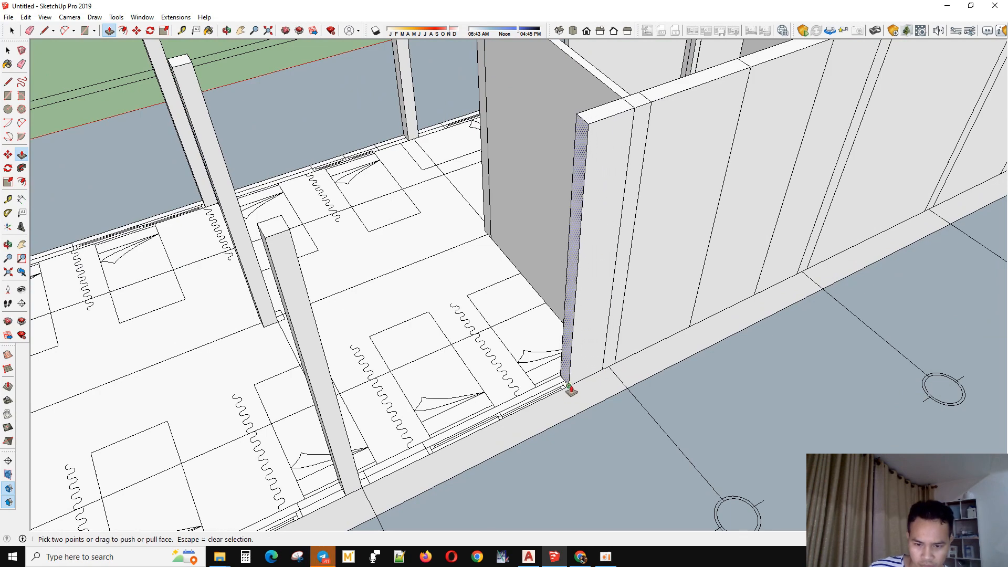
click(569, 385)
click(431, 454)
scroll(432, 455, down, 1)
shift+middle_drag(367, 524, 514, 435)
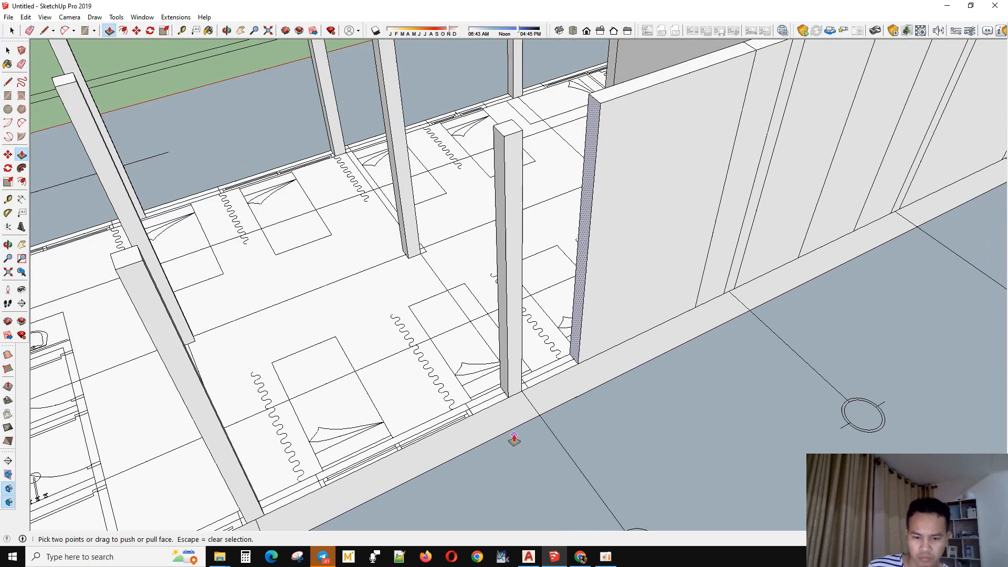
scroll(514, 438, up, 2)
click(581, 348)
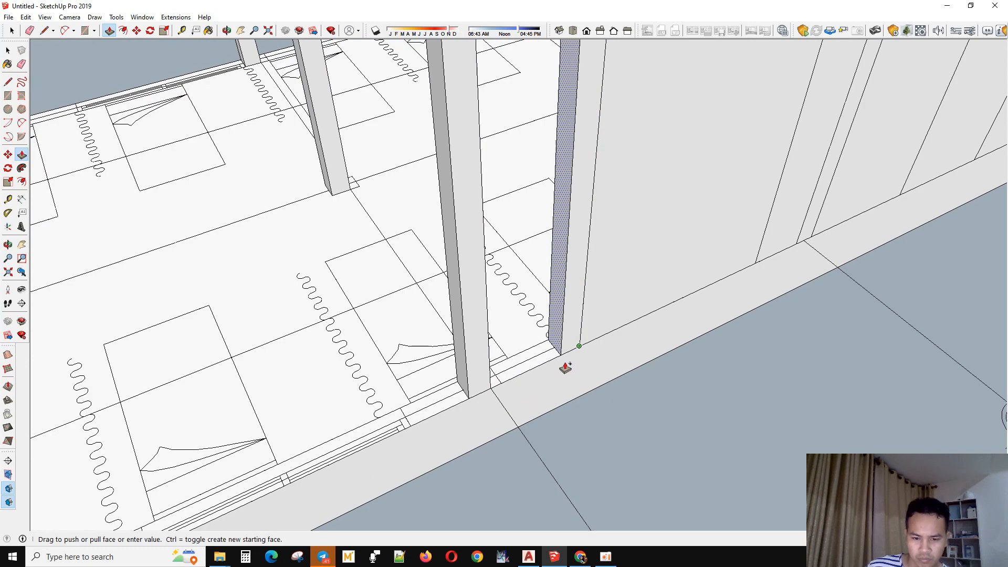
middle_drag(565, 369, 542, 334)
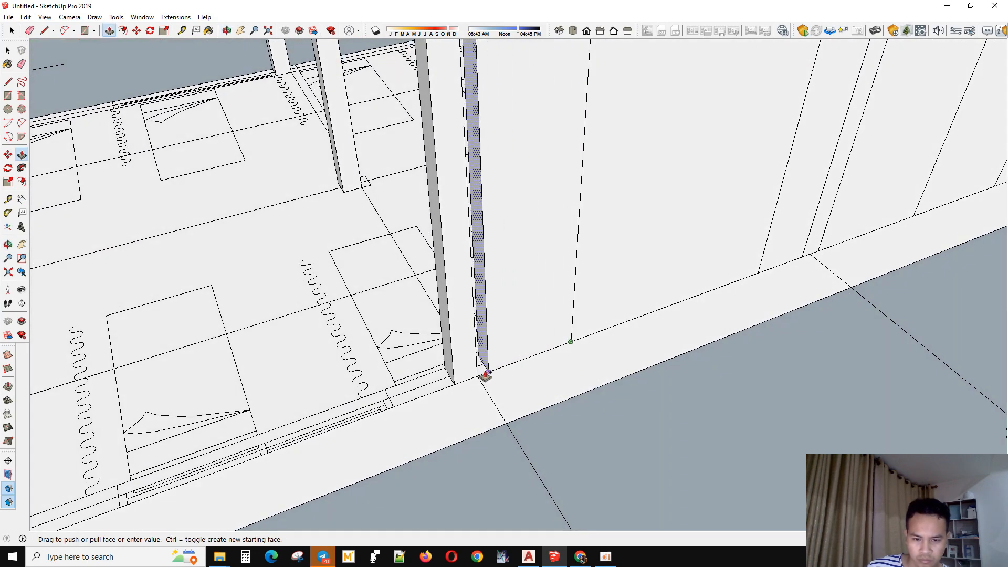
click(491, 378)
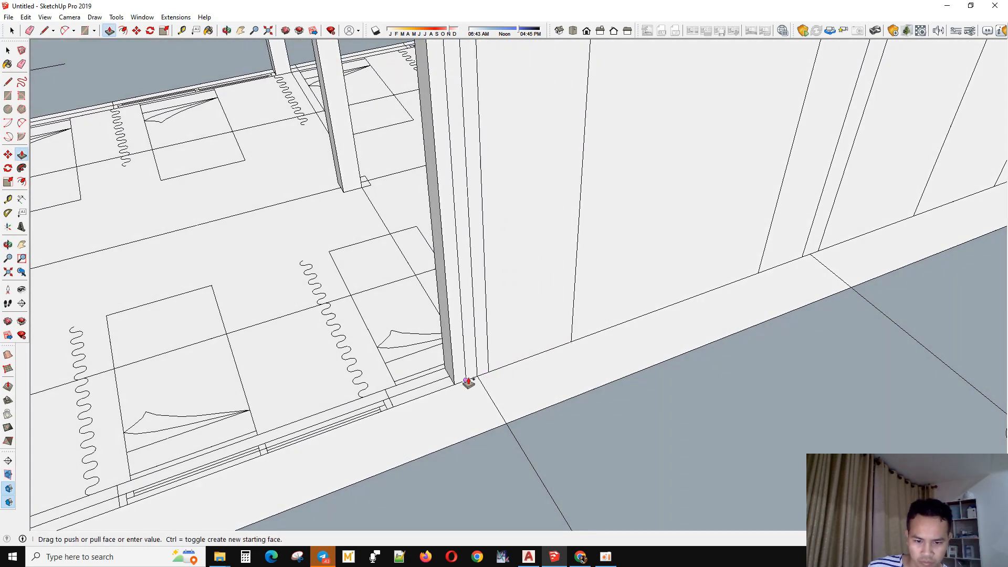
- Extend the side wall's end face in sections along the fourth side window and up to the column before the toilet stalls
click(391, 409)
scroll(733, 310, down, 3)
scroll(562, 359, up, 2)
click(555, 351)
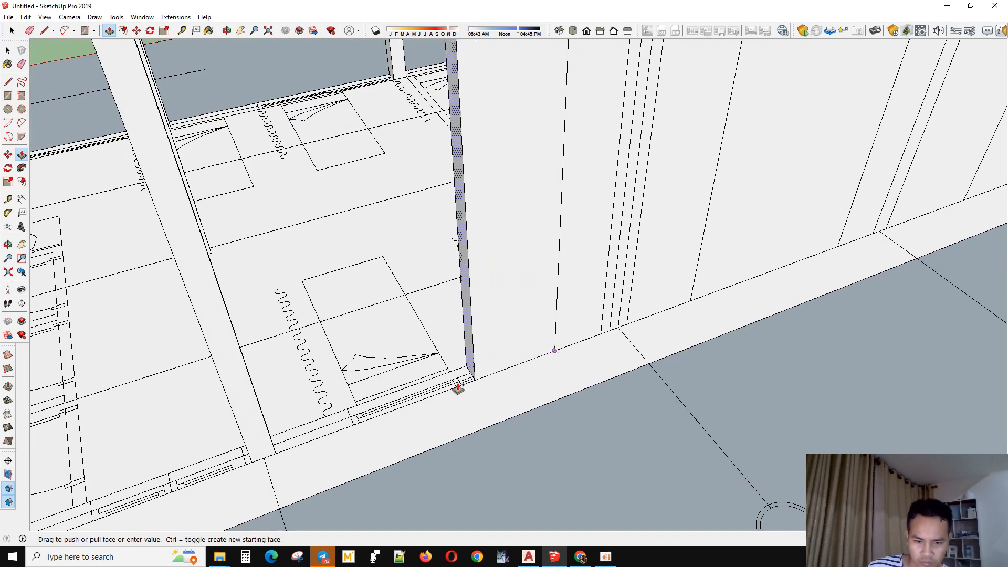
click(354, 427)
shift+middle_drag(322, 476, 471, 417)
click(502, 368)
click(430, 394)
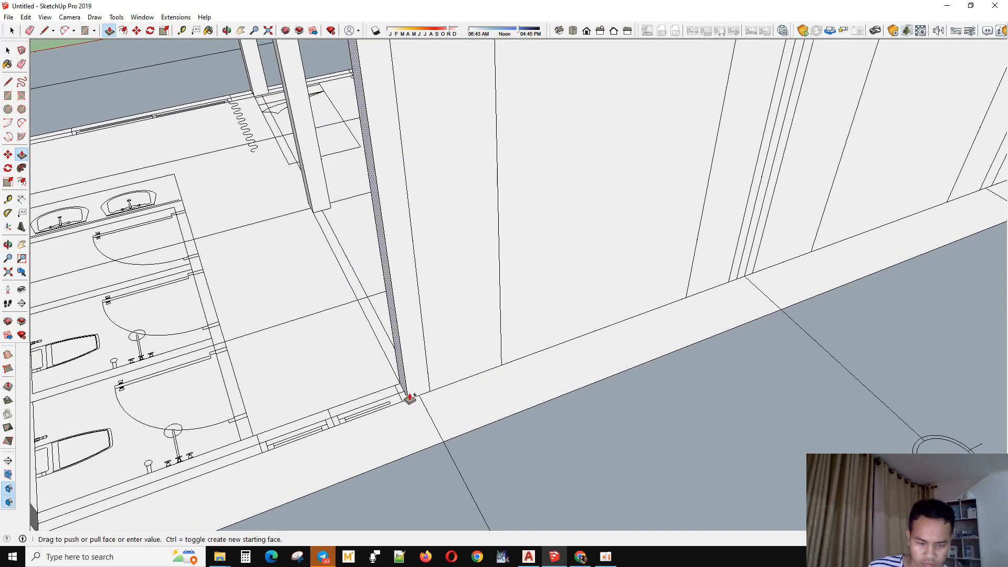
- Extend the side wall's end face along the windows by the toilet stalls and on to the double columns
click(261, 453)
shift+middle_drag(349, 453, 615, 352)
click(509, 355)
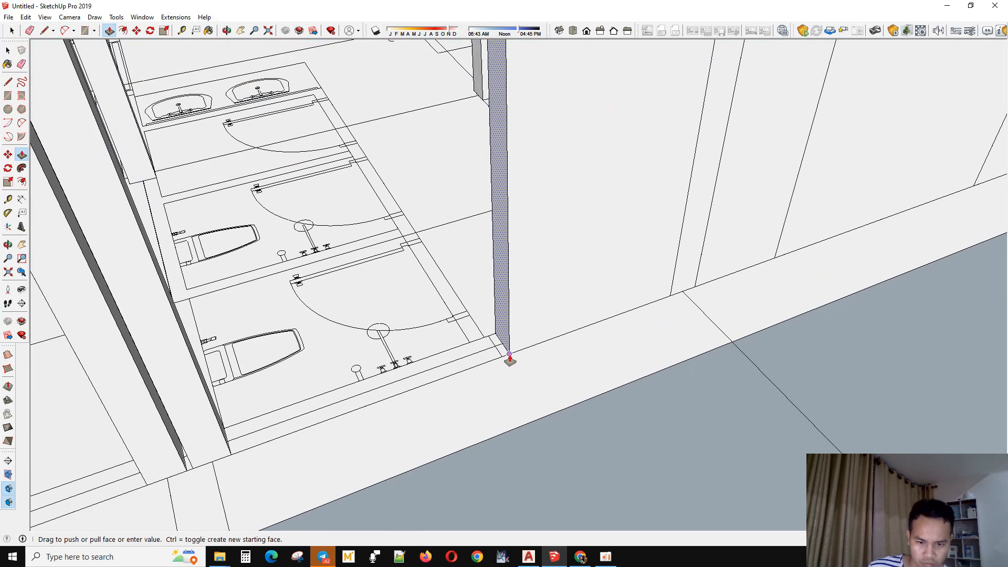
click(502, 357)
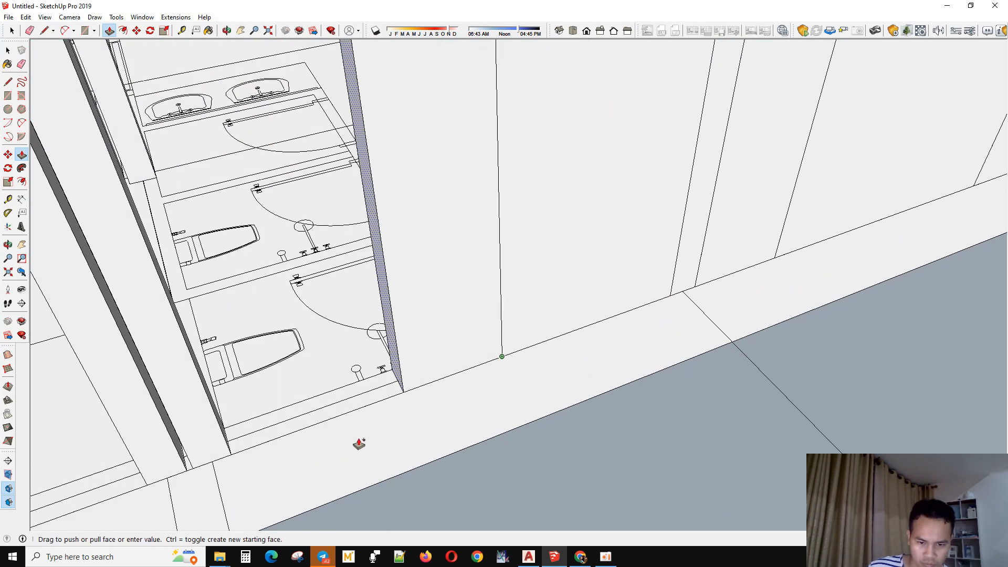
click(231, 455)
scroll(280, 460, down, 5)
middle_drag(294, 453, 370, 363)
- Open the column group and move the misaligned column midway along the side wall into line with the wall's joint
key(space)
scroll(499, 336, up, 3)
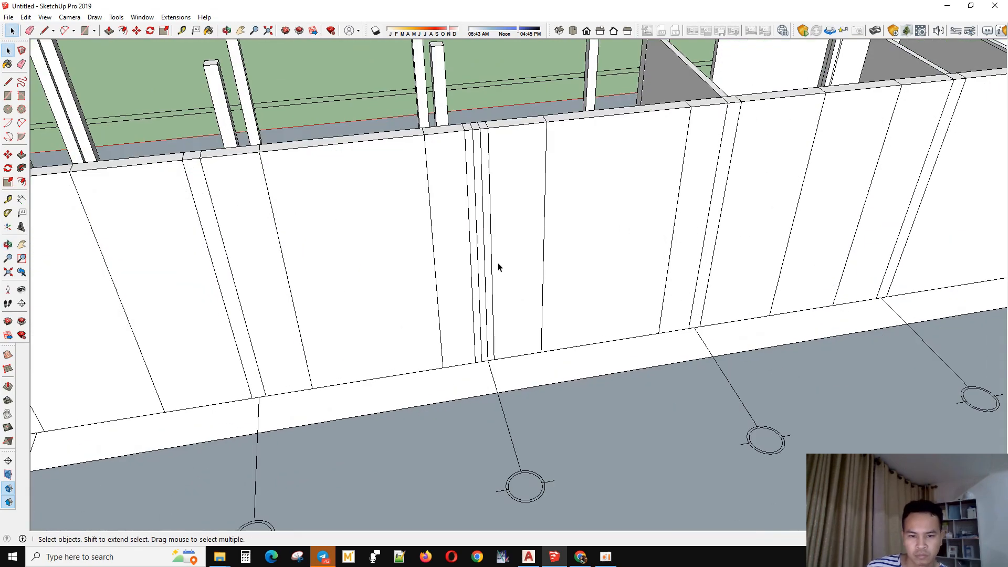
scroll(497, 278, down, 3)
double_click(463, 175)
drag(411, 83, 505, 383)
scroll(488, 359, up, 3)
key(m)
scroll(513, 382, up, 2)
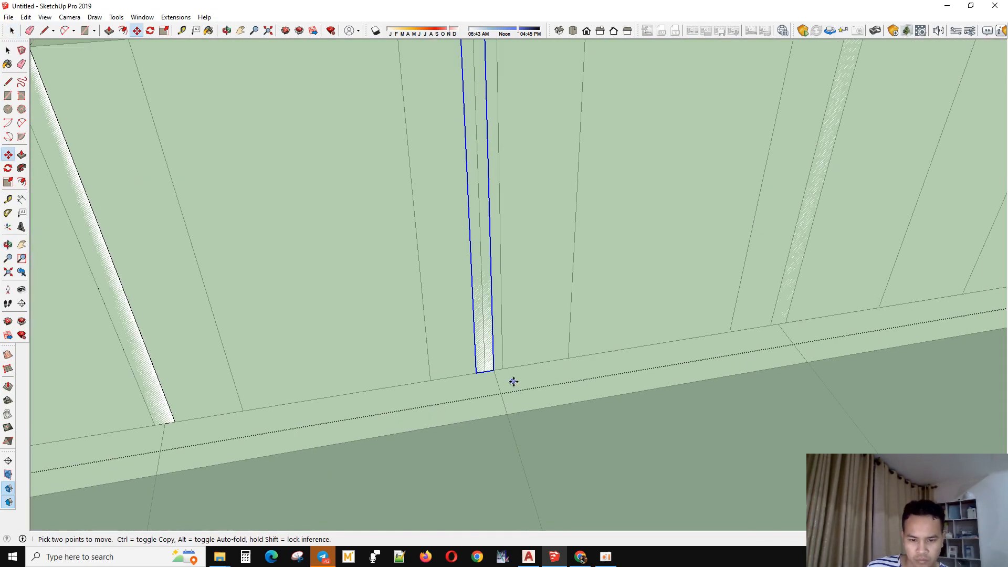
key(space)
scroll(501, 399, down, 6)
scroll(595, 358, up, 4)
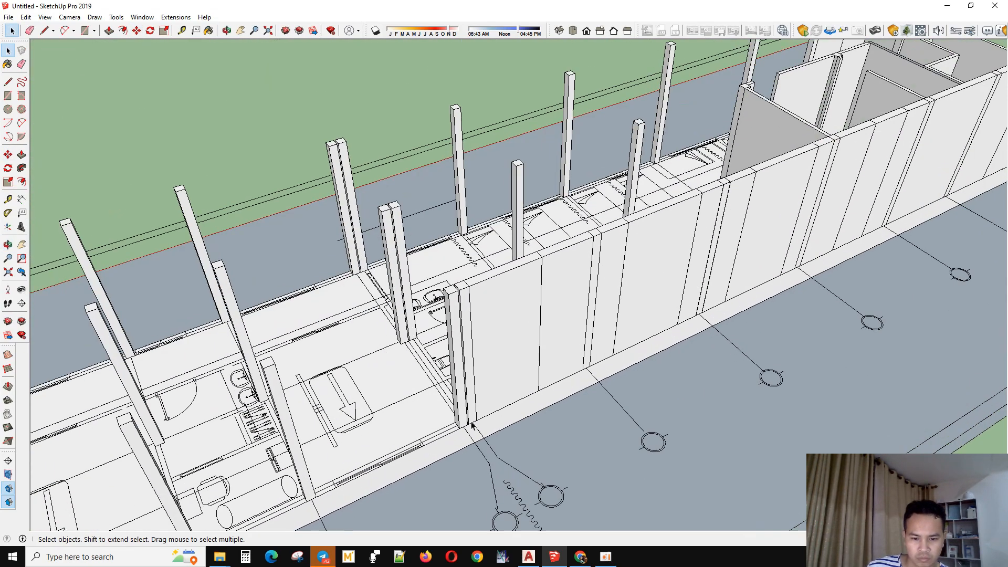
- Select the bottom edges of the five window panels along the side wall between the double columns and the far corner
click(604, 402)
middle_drag(462, 386, 738, 414)
mouse_move(731, 306)
middle_down()
mouse_move(293, 266)
mouse_move(298, 484)
mouse_move(525, 459)
mouse_move(513, 281)
mouse_move(869, 360)
mouse_move(224, 318)
mouse_move(184, 263)
middle_up()
click(465, 254)
middle_drag(466, 254, 436, 368)
scroll(529, 309, down, 2)
scroll(529, 308, up, 3)
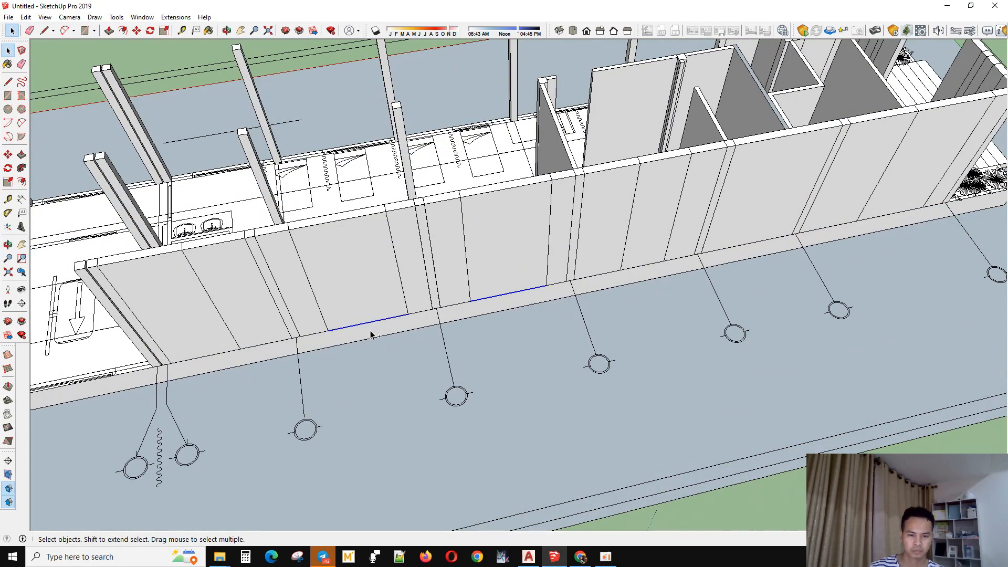
middle_drag(216, 357, 479, 313)
middle_drag(508, 271, 647, 271)
middle_drag(736, 275, 399, 428)
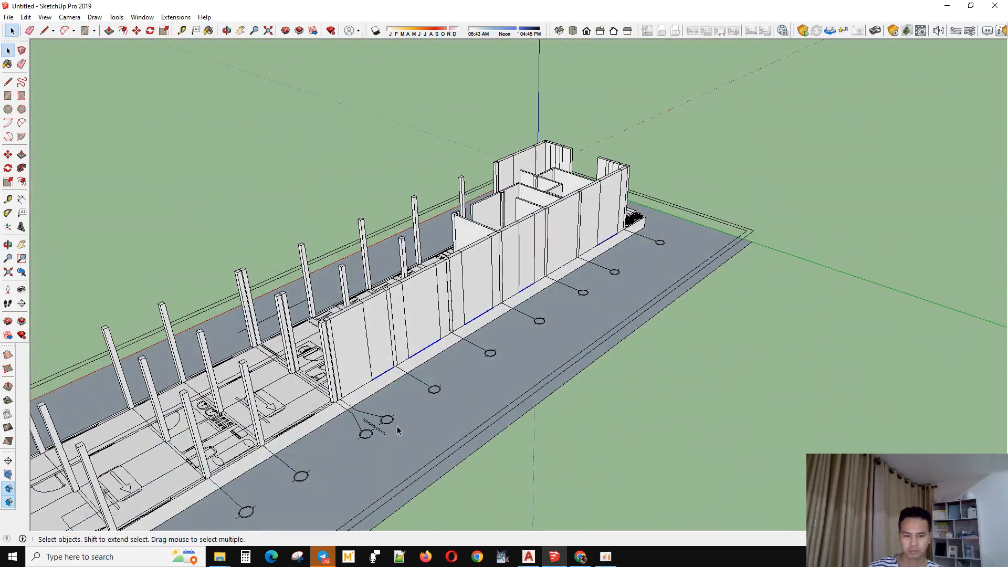
- Copy the selected panel edges up the wall twice to form the window sill and head lines
scroll(374, 391, up, 4)
key(m)
scroll(362, 362, up, 2)
key(ctrl)
click(353, 357)
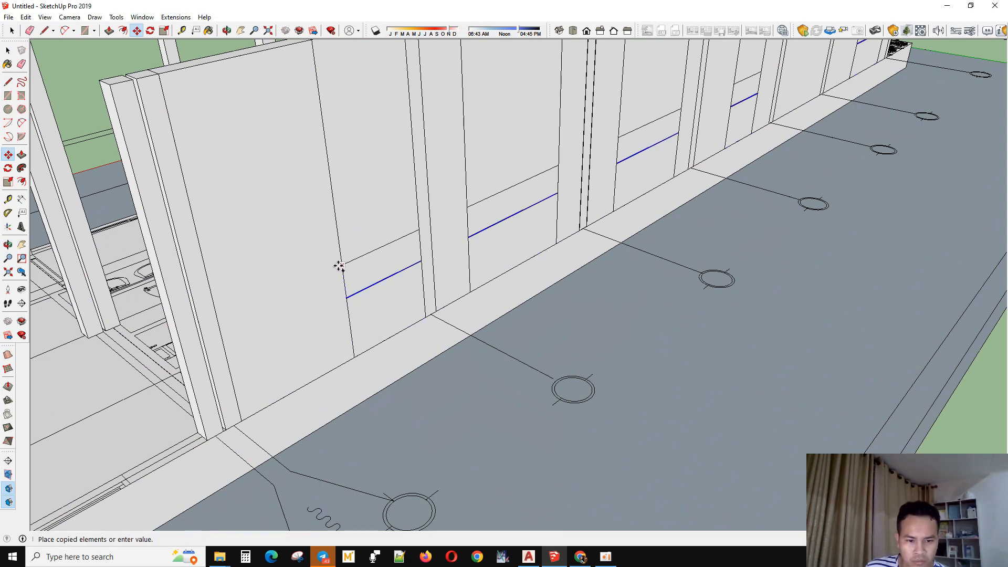
scroll(367, 289, down, 3)
key(space)
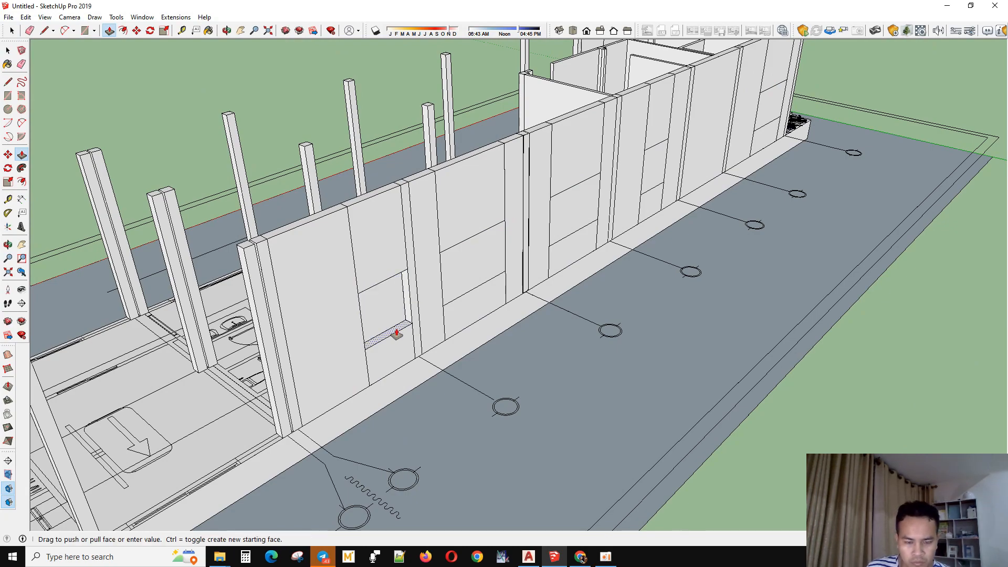
- Open up the window nearest the double columns by deleting the leftover face on the wall's inner side
middle_drag(379, 301, 763, 318)
click(754, 274)
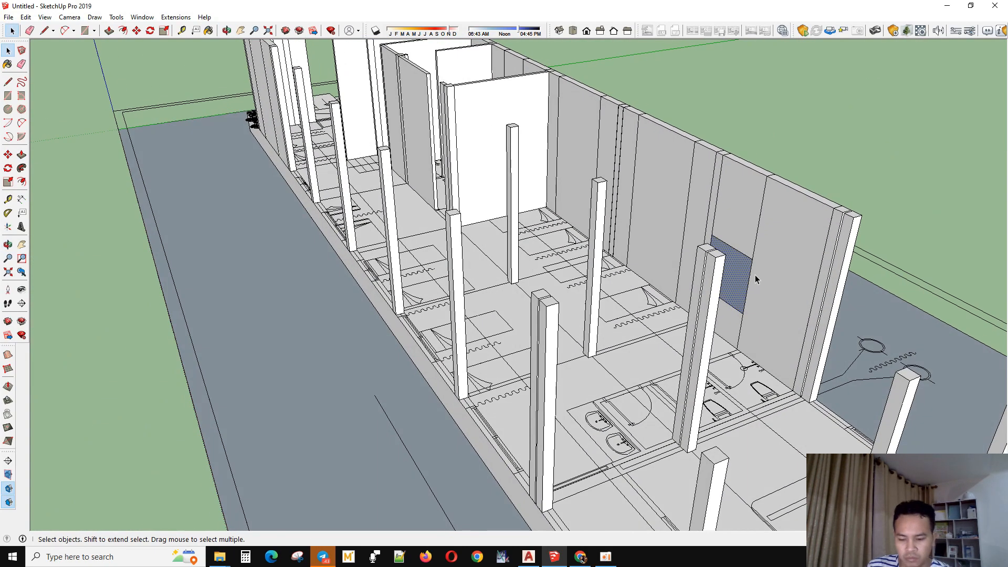
key(Delete)
- Push the second window panel through the full wall thickness, using the first opening as the depth reference
middle_drag(755, 275, 342, 320)
click(375, 221)
middle_drag(375, 221, 559, 317)
key(p)
click(442, 291)
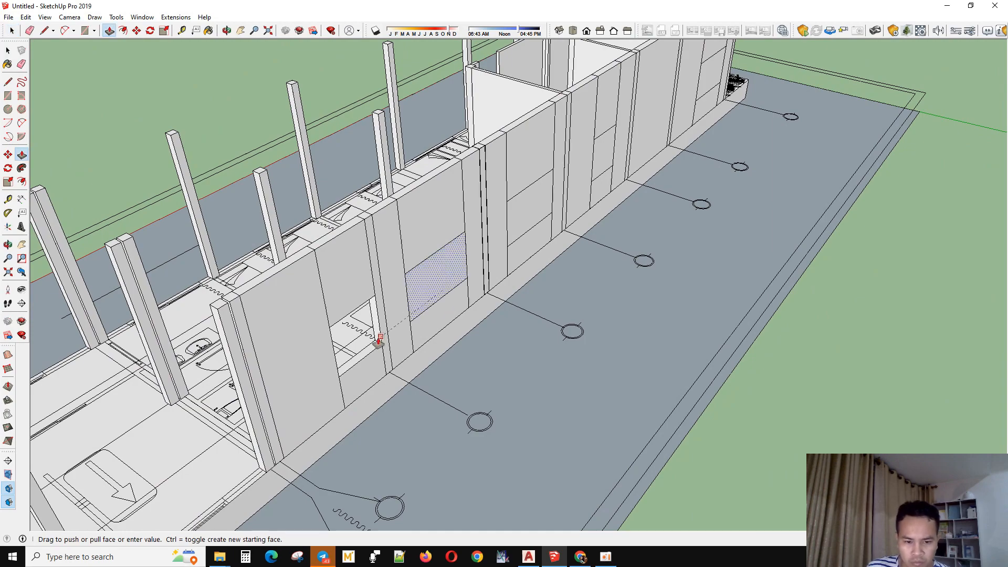
click(379, 342)
scroll(463, 290, up, 3)
click(460, 290)
key(space)
- Push the third, fourth and fifth window panels through the side wall to cut their openings
middle_drag(452, 335, 657, 278)
middle_drag(553, 387, 505, 218)
scroll(505, 217, up, 3)
click(521, 283)
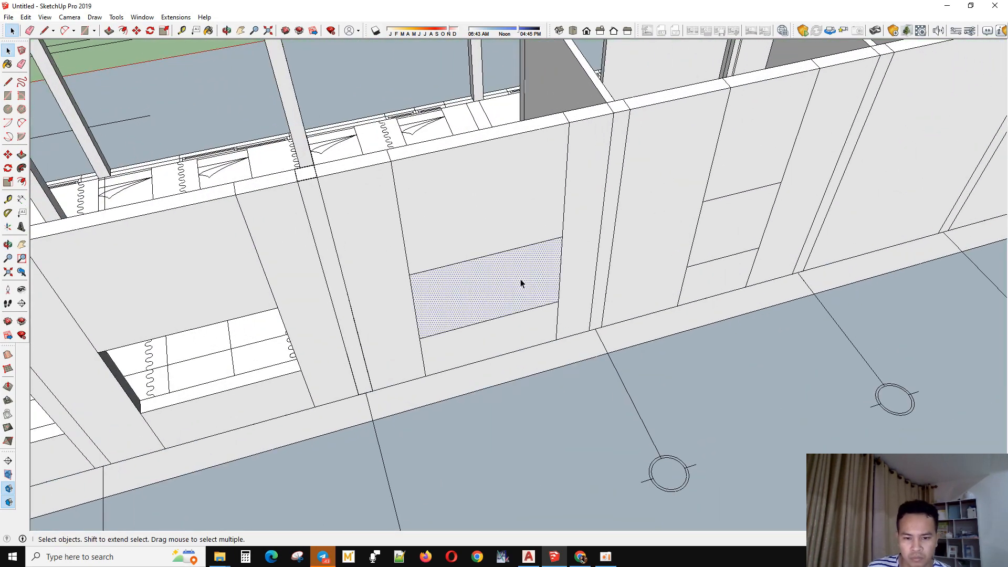
middle_drag(502, 289, 488, 317)
click(488, 316)
middle_drag(567, 309, 559, 364)
scroll(711, 196, down, 5)
scroll(737, 167, up, 5)
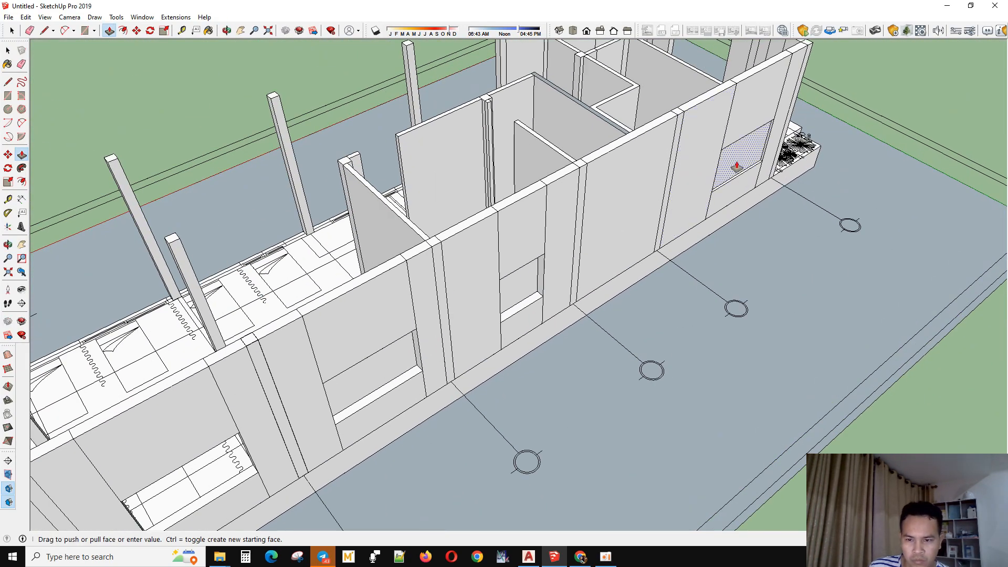
key(space)
middle_drag(526, 282, 550, 277)
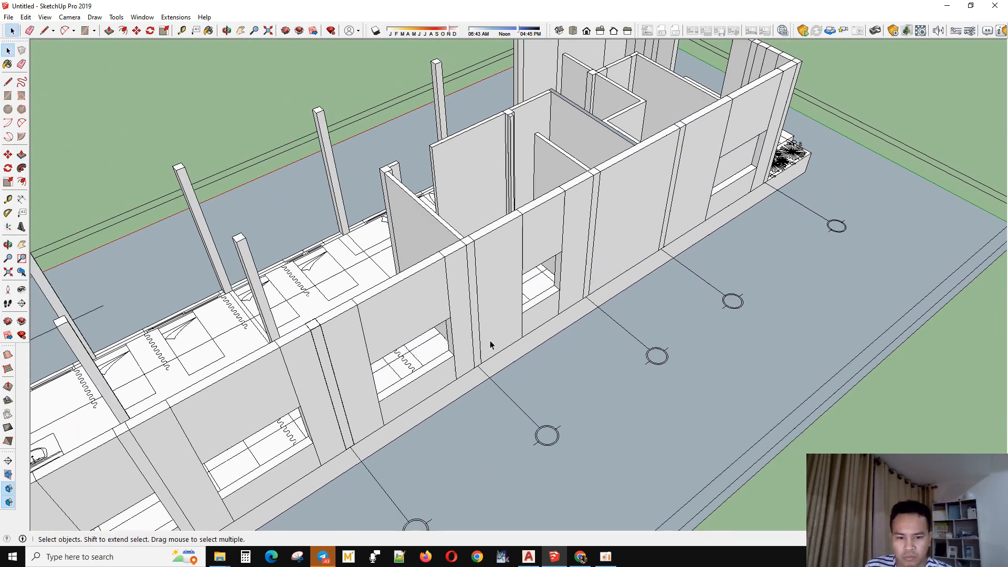
- Adjust the sill faces of the third, fourth and fifth side-wall windows with Push/Pull
middle_drag(586, 244, 445, 352)
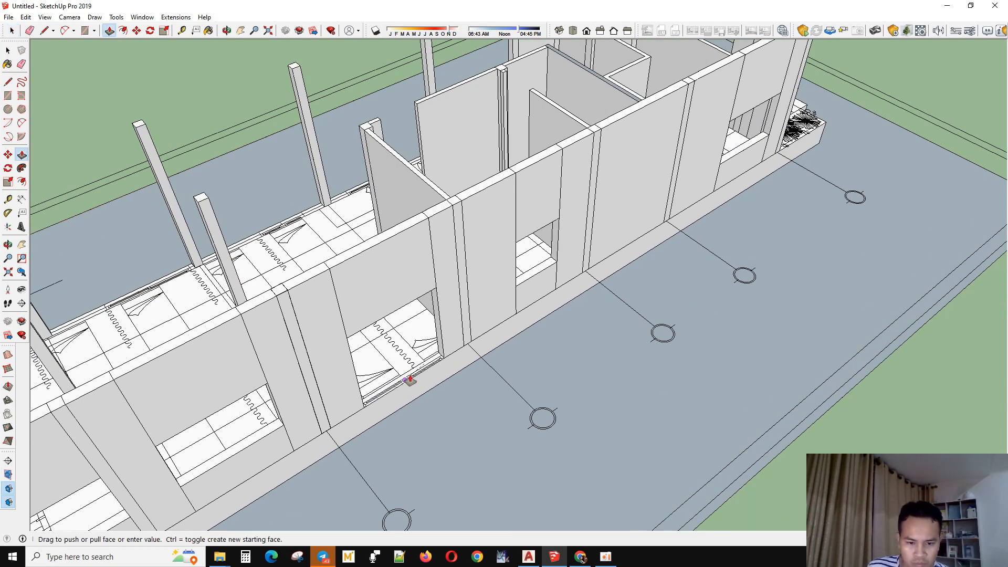
double_click(405, 381)
key(space)
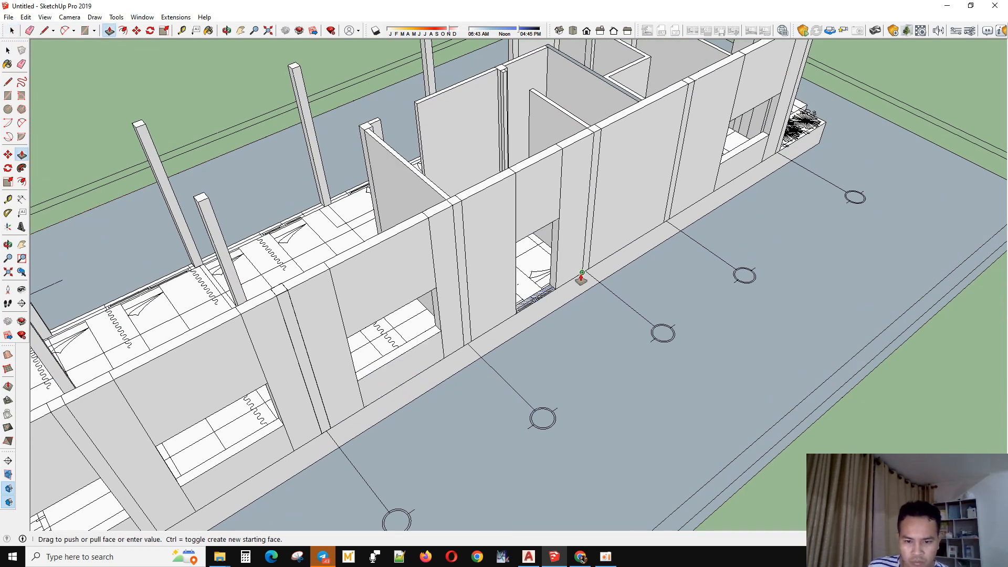
double_click(536, 297)
key(space)
key(p)
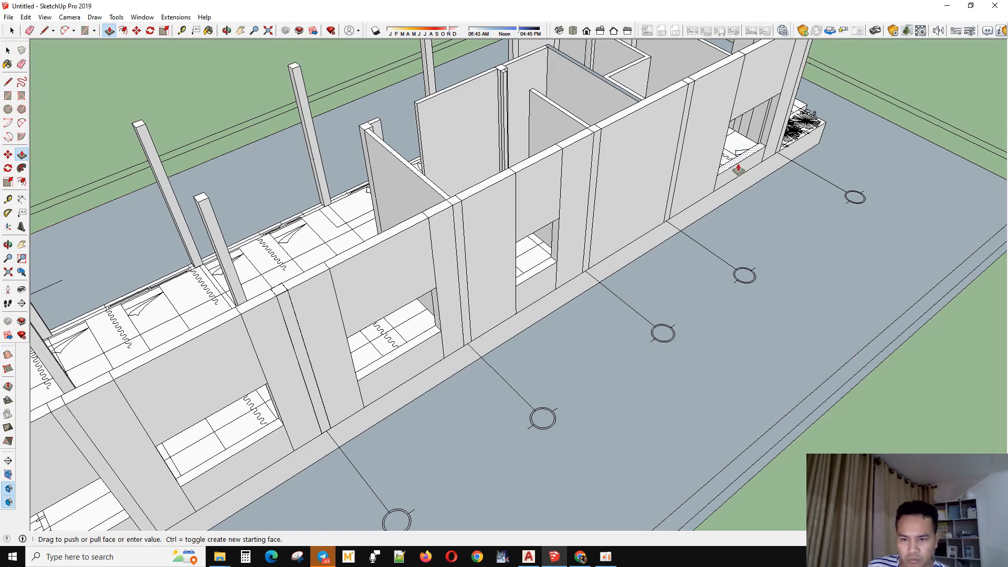
double_click(738, 169)
key(space)
scroll(695, 227, down, 5)
middle_drag(695, 228, 440, 367)
scroll(727, 250, up, 2)
scroll(509, 369, down, 2)
middle_drag(509, 370, 479, 176)
scroll(479, 176, up, 3)
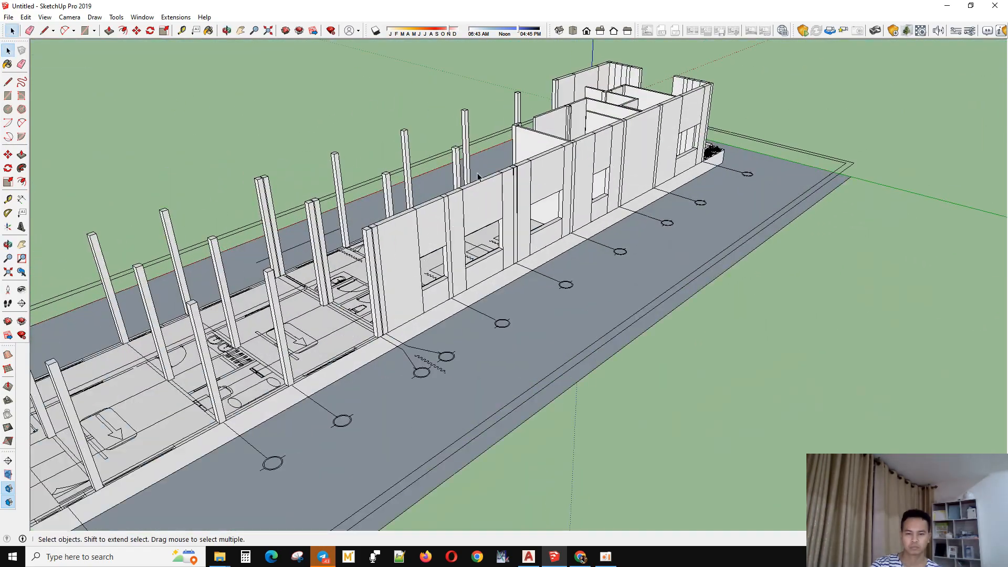
click(607, 561)
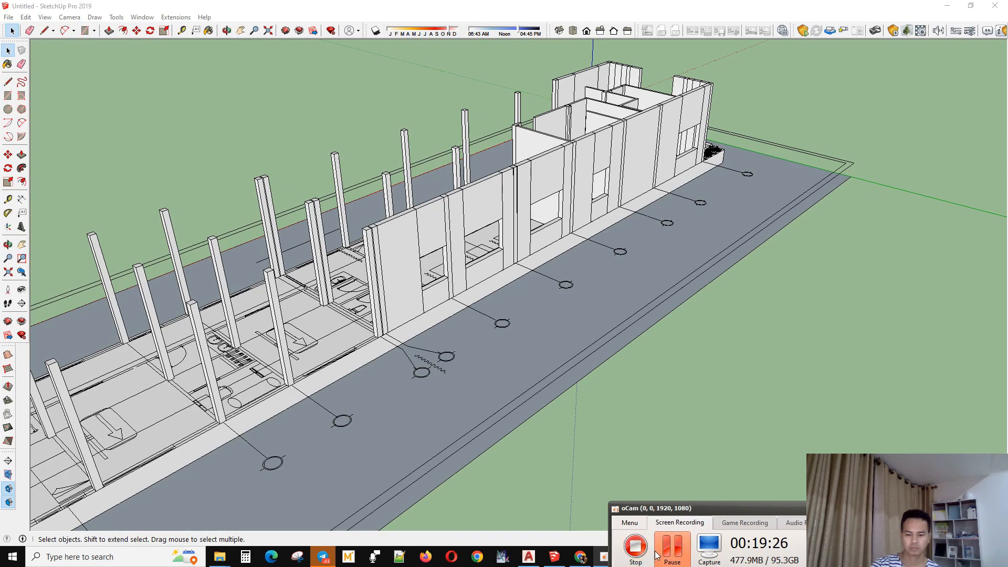
click(672, 554)
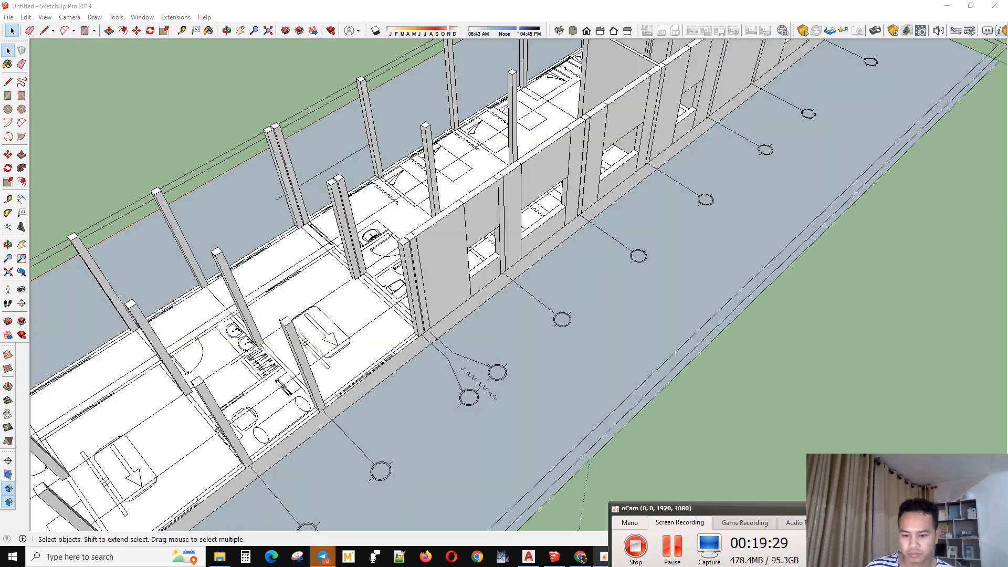
click(851, 507)
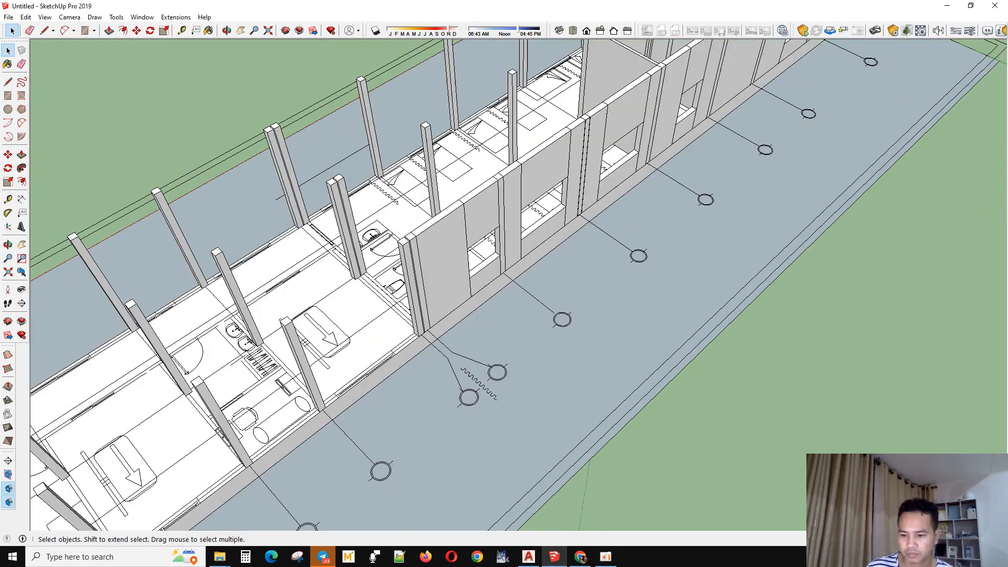
- Draw a wall rectangle from the double columns to the start of the next window and extrude it to column height
scroll(646, 447, down, 3)
middle_drag(646, 447, 504, 336)
scroll(504, 336, up, 5)
middle_drag(504, 294, 640, 316)
scroll(640, 316, up, 2)
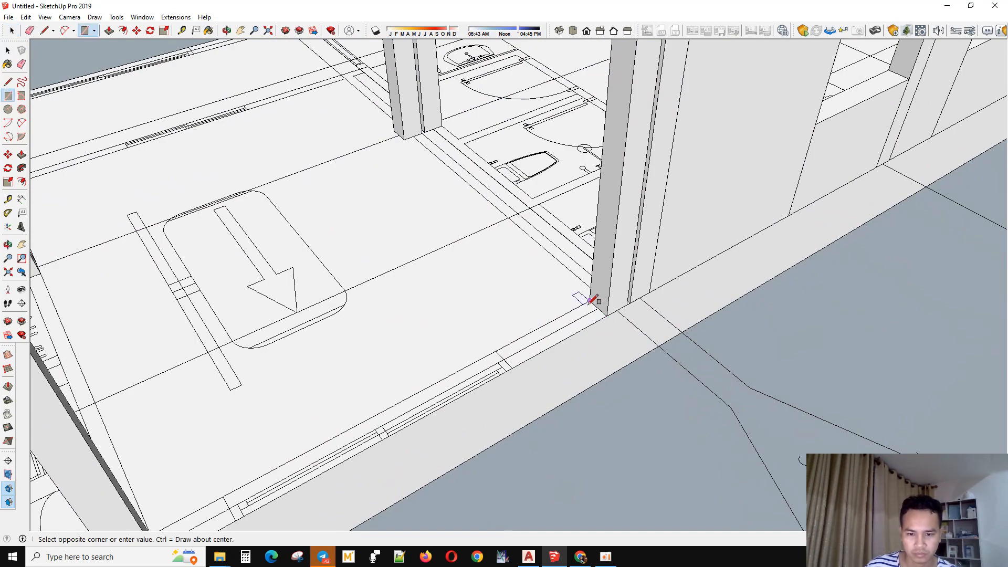
scroll(591, 299, up, 2)
click(495, 377)
scroll(495, 372, down, 4)
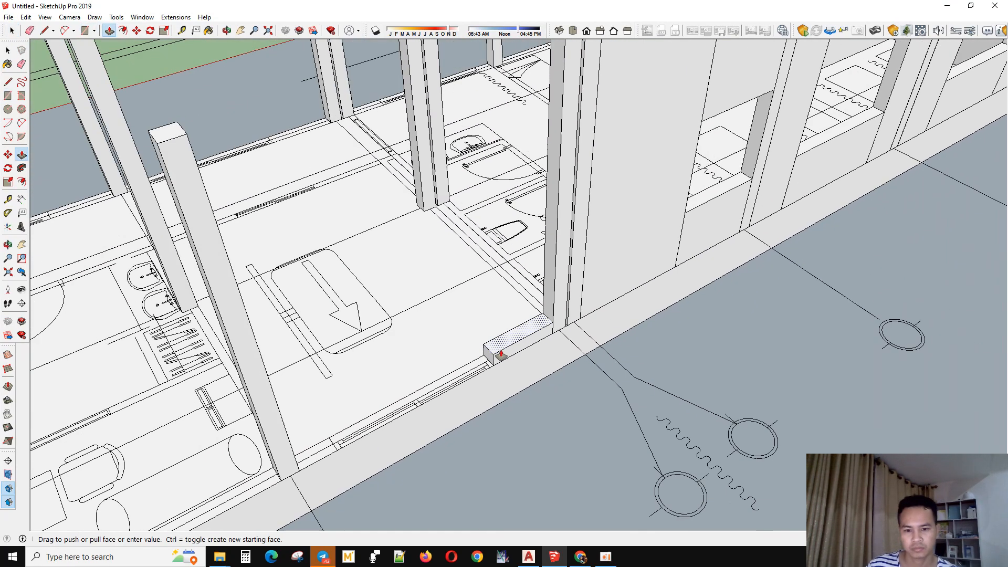
scroll(515, 353, up, 2)
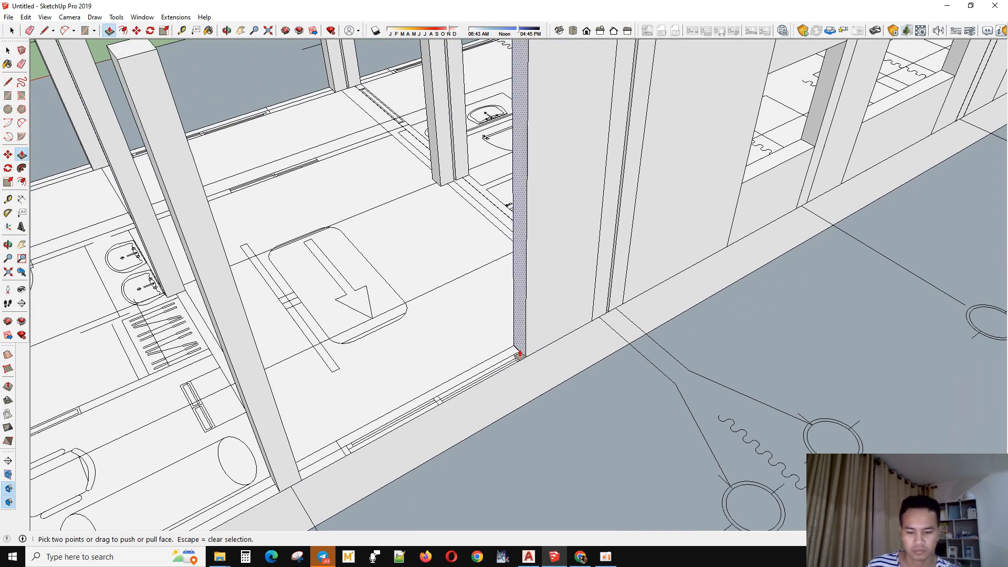
- Extend the new wall's end face in sections along the window and across the next freestanding column
click(519, 355)
click(344, 460)
scroll(472, 389, down, 4)
scroll(416, 425, up, 4)
click(566, 325)
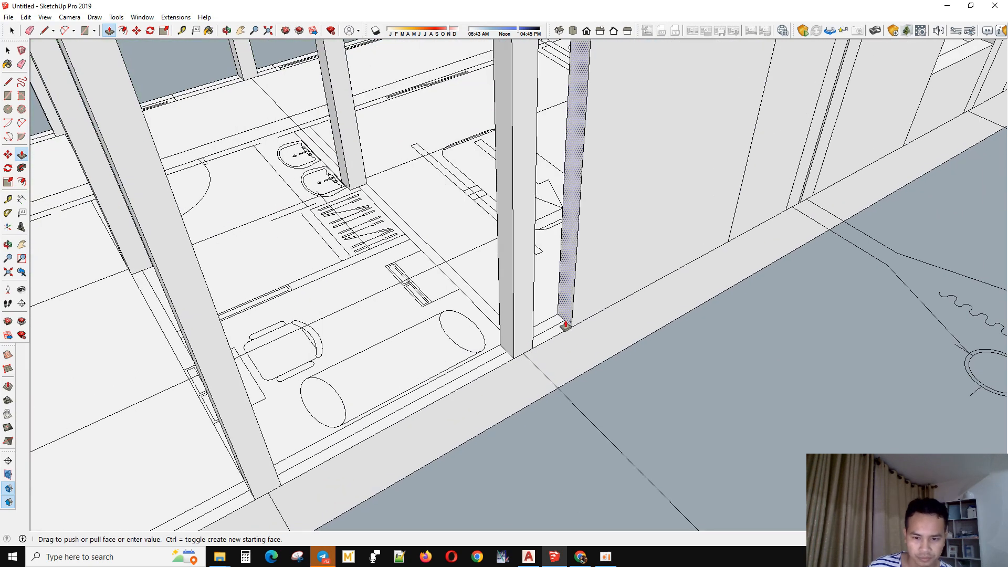
click(534, 350)
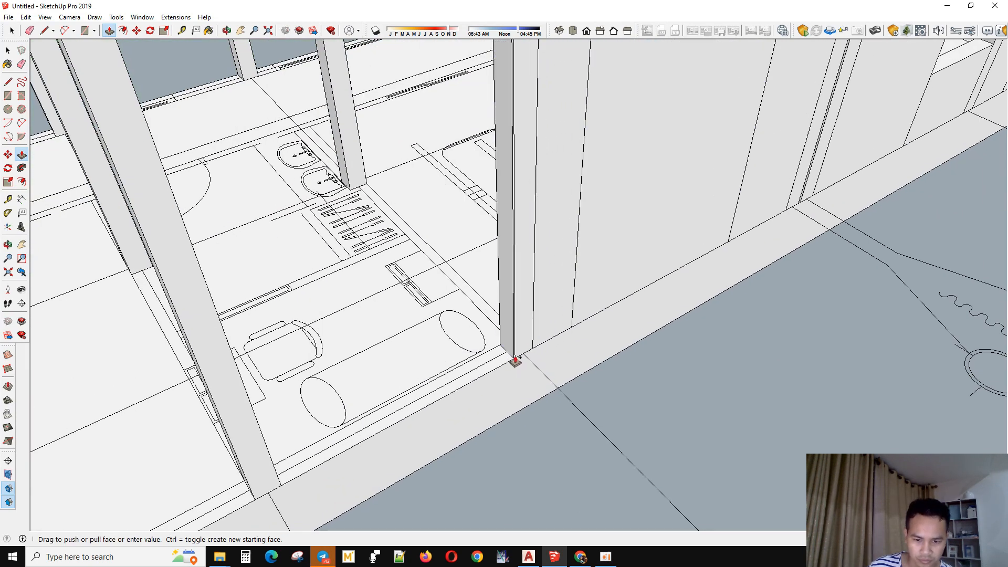
click(512, 359)
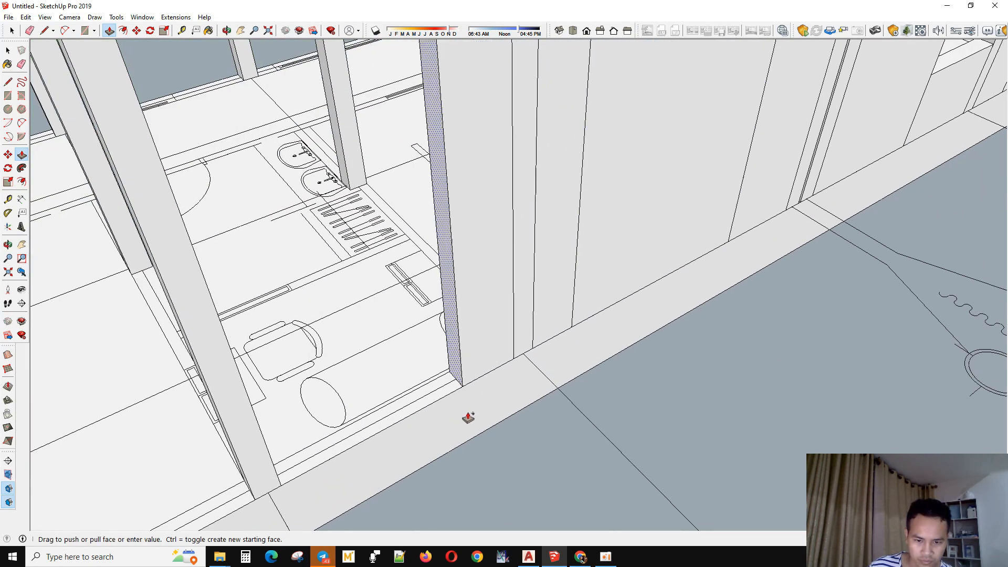
- Extend the wall's end face in sections past the second column and along the following window to the third column
scroll(281, 486, up, 4)
scroll(678, 342, down, 6)
scroll(620, 325, up, 3)
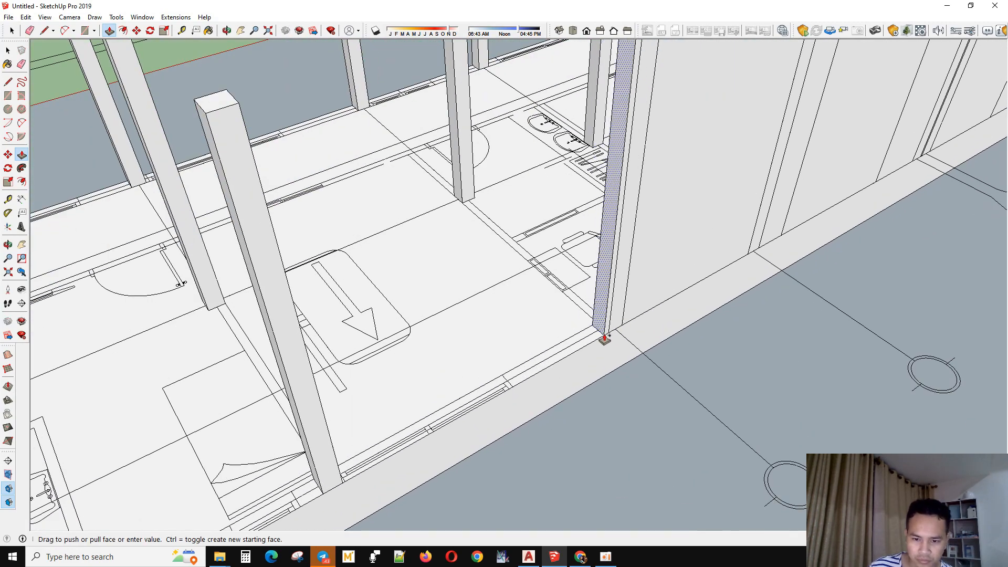
scroll(513, 387, up, 2)
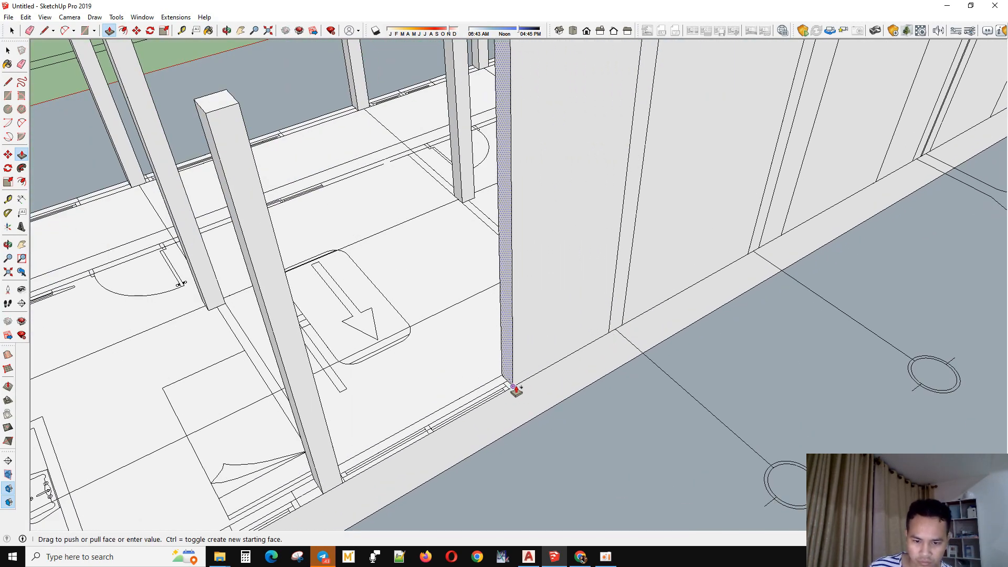
scroll(470, 428, down, 5)
scroll(646, 320, up, 3)
scroll(455, 420, up, 2)
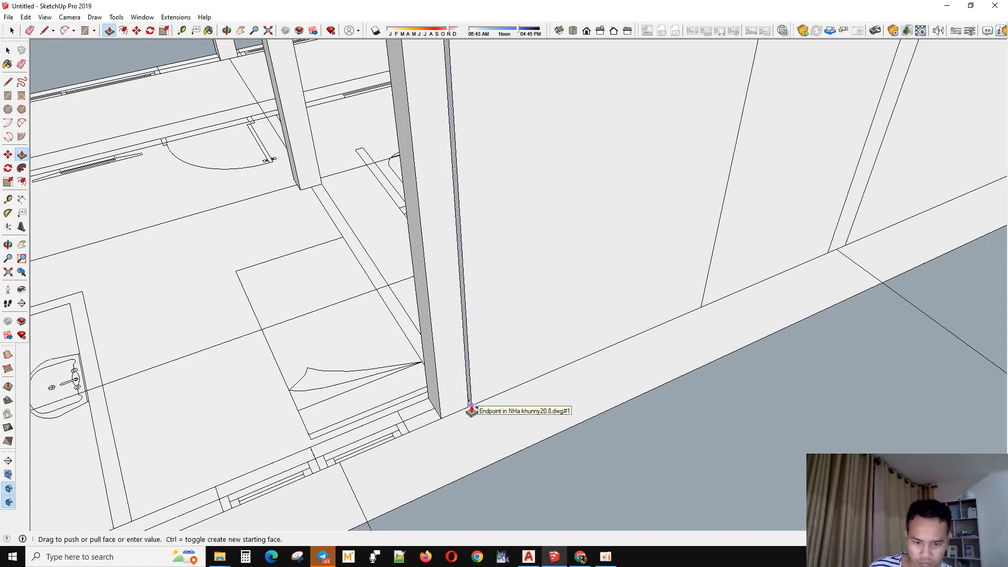
scroll(467, 413, up, 1)
click(463, 411)
- Extend the wall's end face across the third column and along the window beside the last bathroom
scroll(857, 332, down, 3)
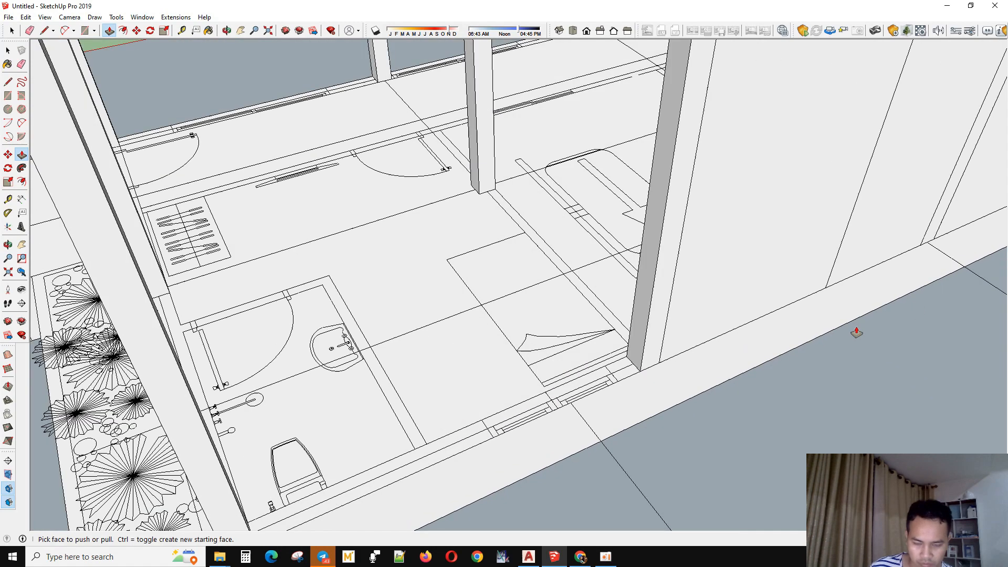
scroll(665, 354, up, 2)
click(635, 357)
click(609, 371)
click(609, 370)
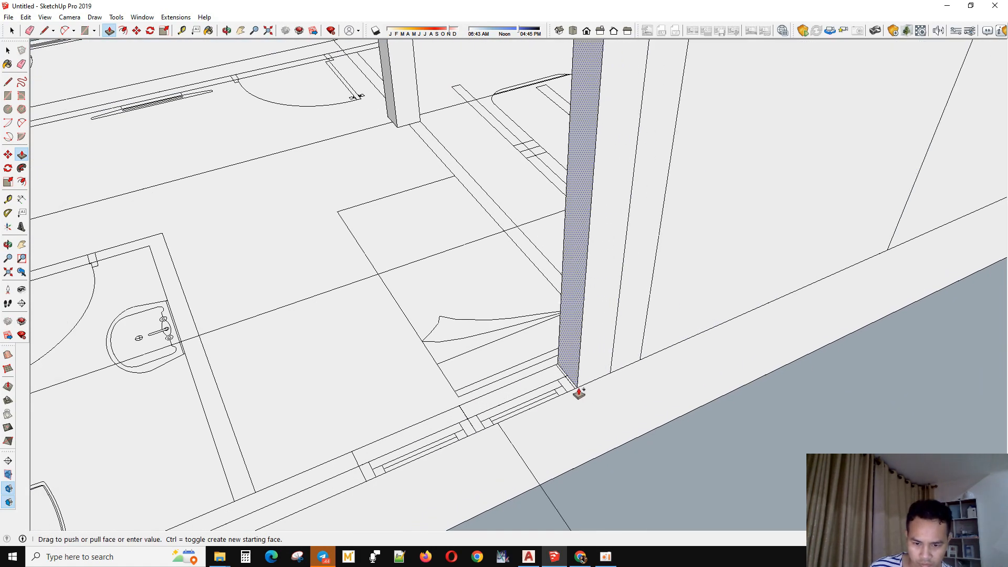
click(576, 390)
scroll(712, 323, down, 2)
scroll(591, 400, up, 2)
click(684, 346)
click(473, 450)
- Extend the wall's end face past the bathroom to the corner column by the planter
scroll(976, 265, down, 3)
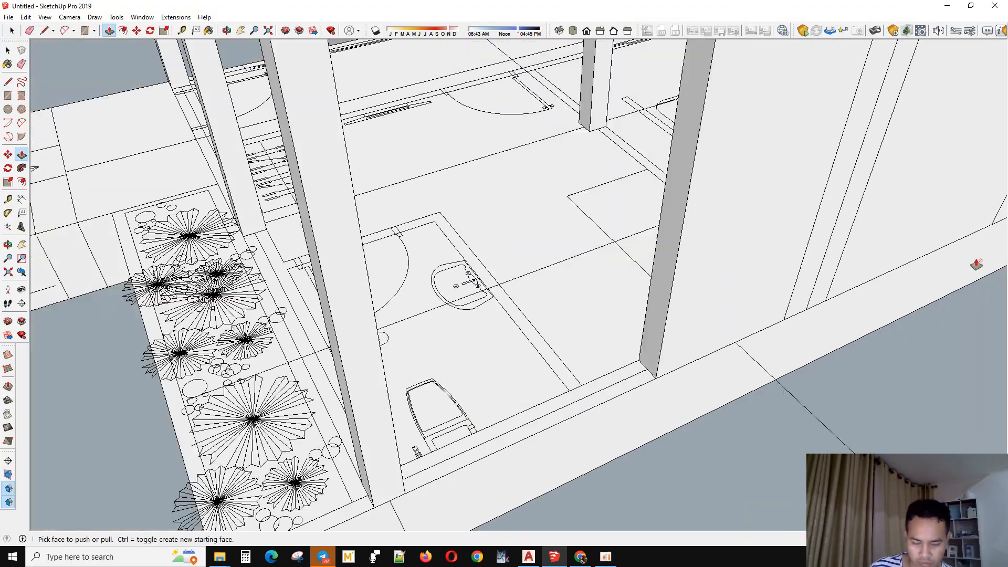
middle_drag(688, 328, 756, 298)
scroll(755, 298, up, 1)
click(737, 288)
scroll(589, 419, down, 5)
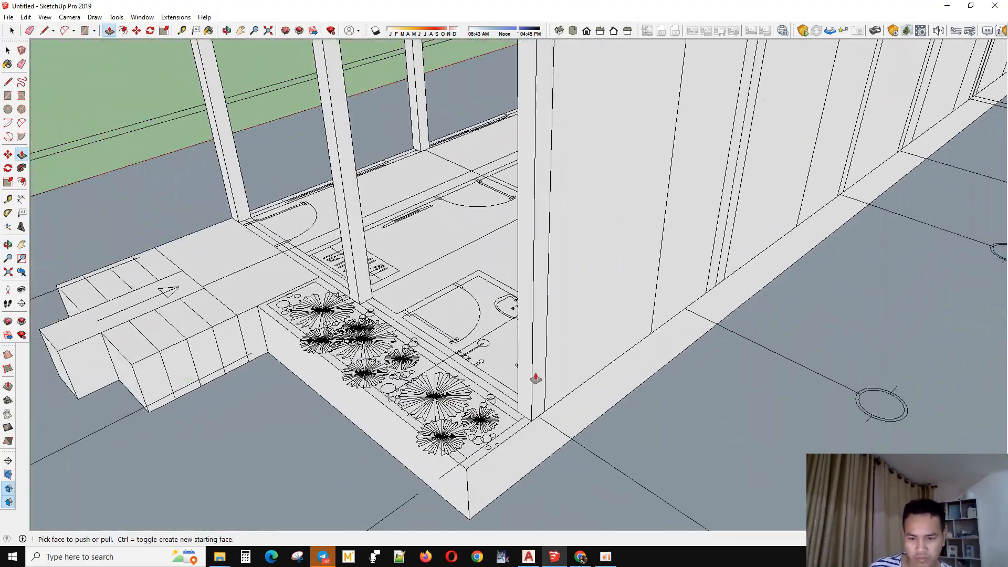
middle_drag(533, 378, 660, 359)
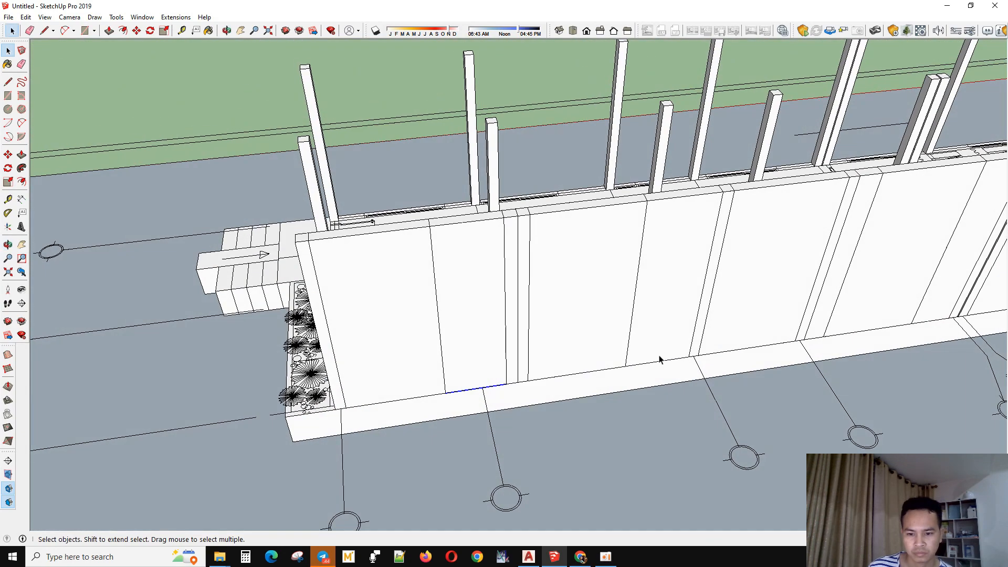
scroll(478, 383, up, 3)
middle_drag(478, 384, 646, 435)
key(p)
key(space)
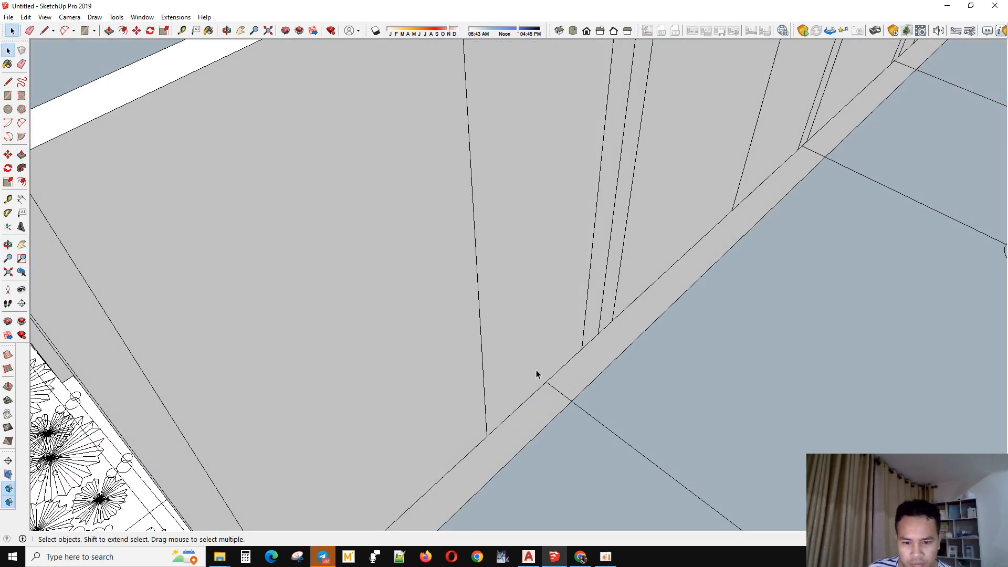
middle_drag(840, 321, 754, 310)
click(776, 273)
key(space)
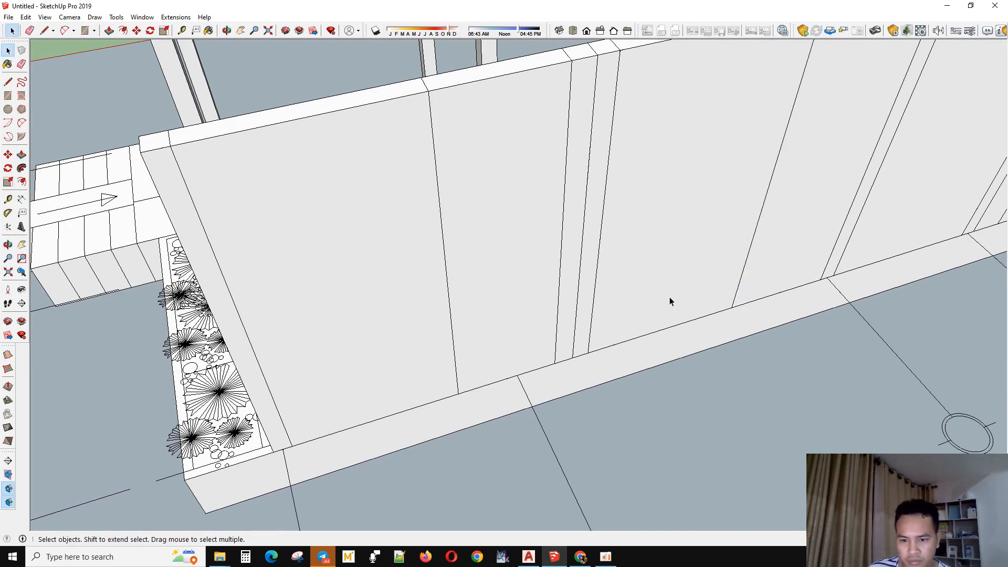
click(674, 309)
key(p)
click(681, 330)
key(space)
- Select the bottom edges of the four window panels on the wall between the planter corner and the double columns
scroll(576, 362, down, 3)
click(609, 346)
click(609, 347)
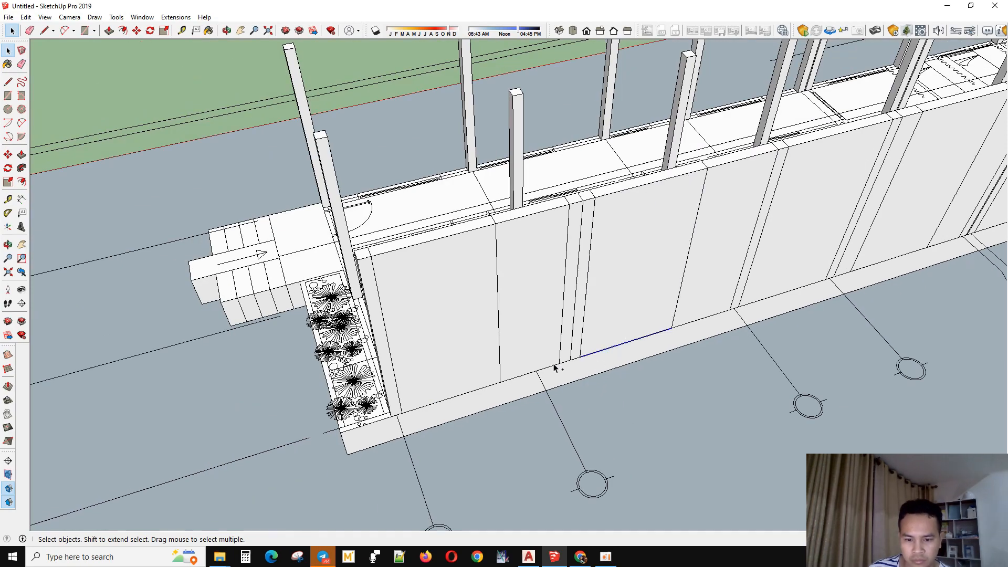
shift+click(552, 365)
shift+click(552, 366)
scroll(780, 308, down, 2)
shift+middle_drag(780, 309, 646, 352)
scroll(659, 336, up, 2)
scroll(484, 353, down, 2)
scroll(661, 316, down, 2)
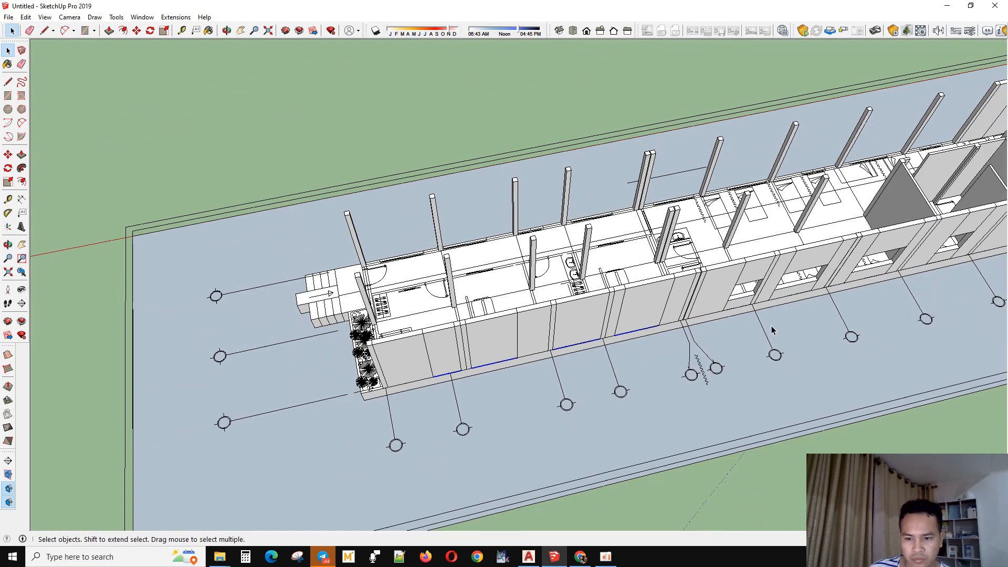
- Copy the selected edges up the wall as sill and head lines, with the head lines level with the existing window openings
scroll(771, 326, up, 3)
middle_drag(767, 321, 694, 324)
key(m)
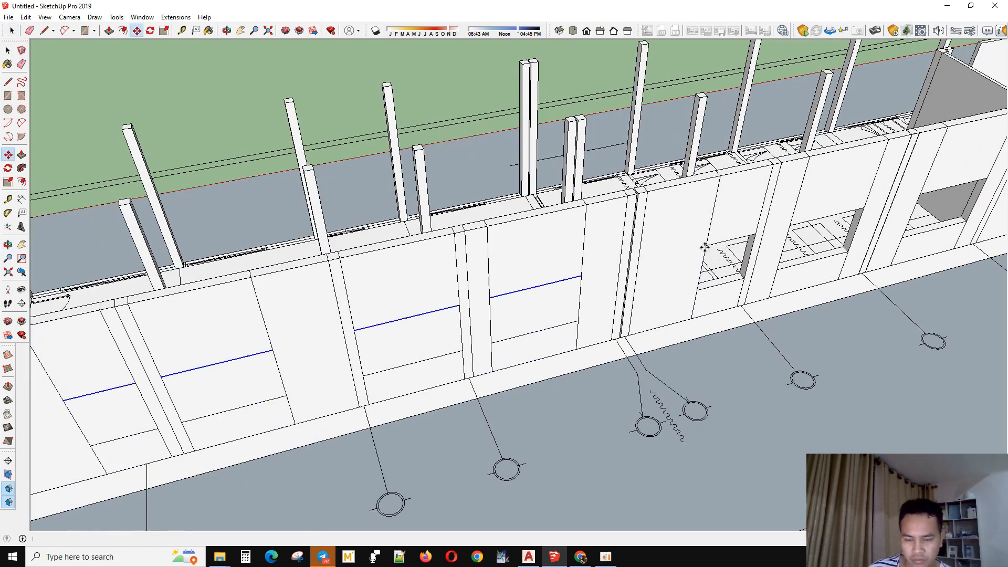
- Push the four window panels between the planter corner and the double columns through the wall to cut their openings
key(p)
double_click(530, 303)
double_click(401, 355)
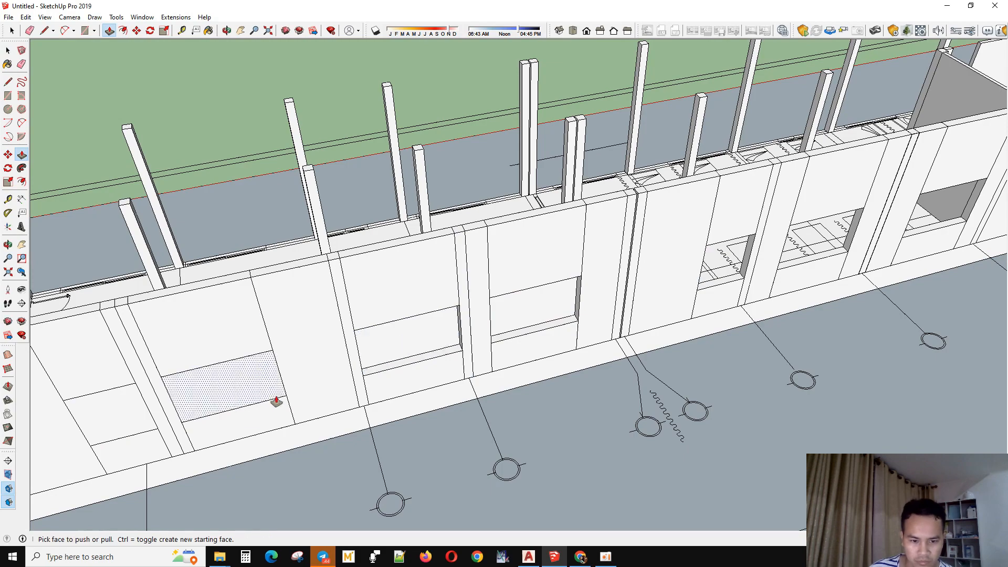
double_click(240, 382)
middle_drag(240, 382, 695, 344)
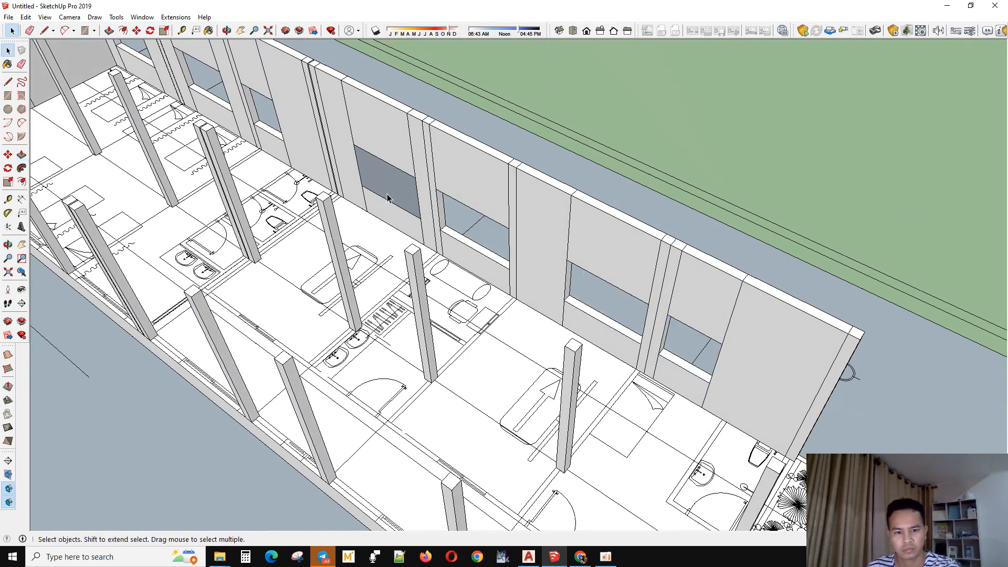
- Examine the long exterior wall and its window openings from inside, outside and the planter end
scroll(387, 198, down, 5)
middle_drag(387, 198, 485, 389)
scroll(487, 398, up, 2)
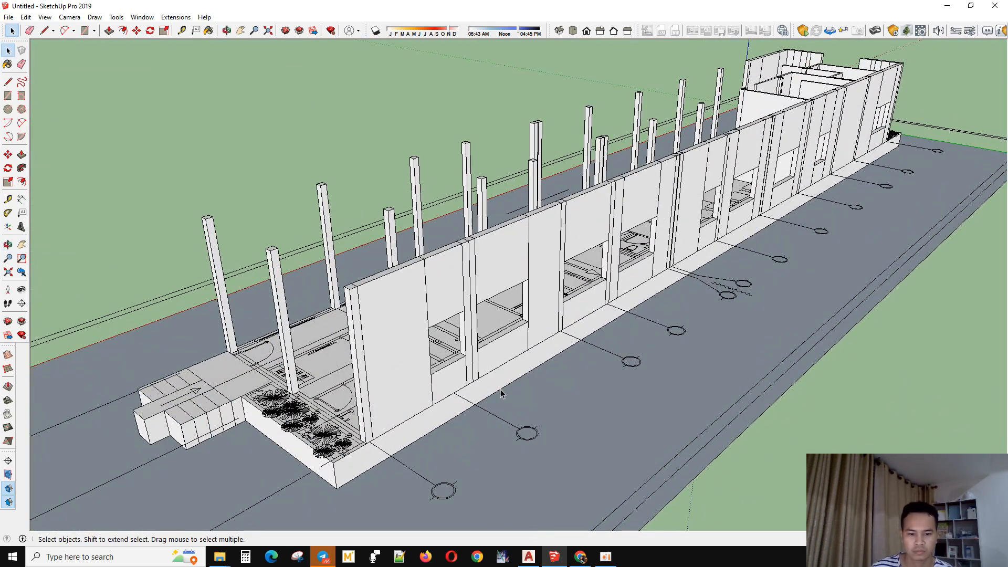
middle_drag(501, 394, 585, 231)
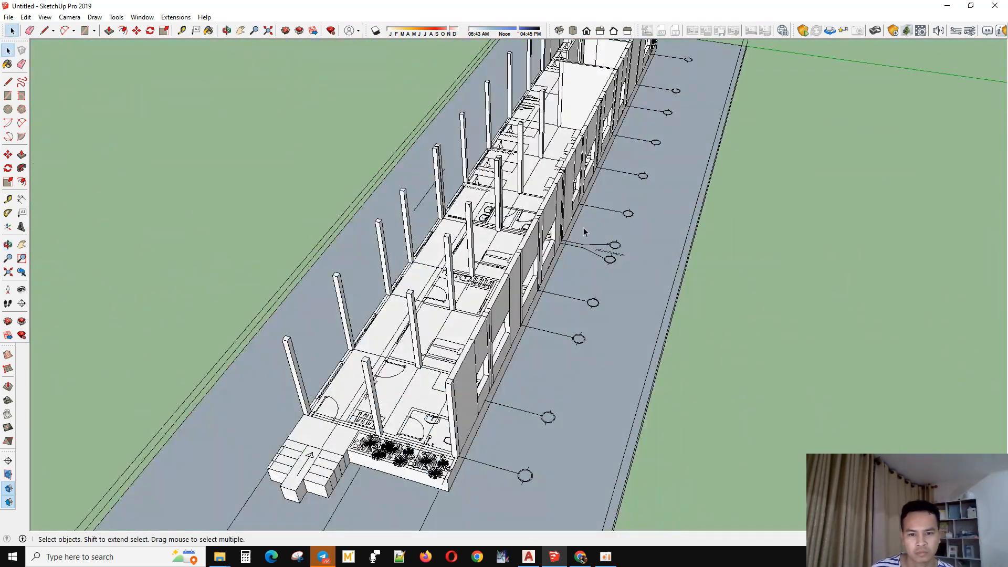
scroll(565, 182, up, 5)
middle_drag(557, 173, 735, 375)
scroll(542, 212, down, 7)
scroll(684, 365, up, 4)
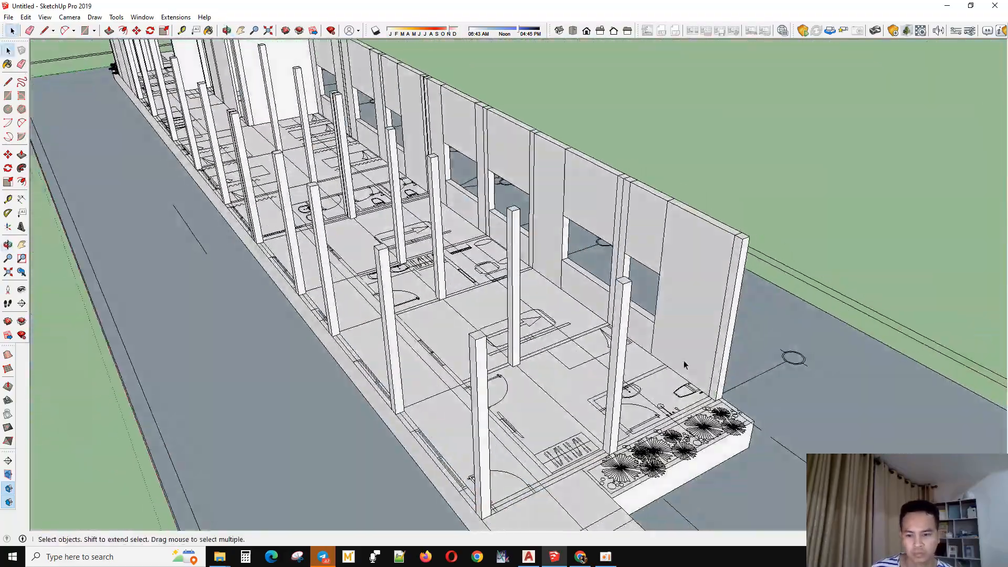
triple_click(684, 299)
scroll(651, 472, down, 3)
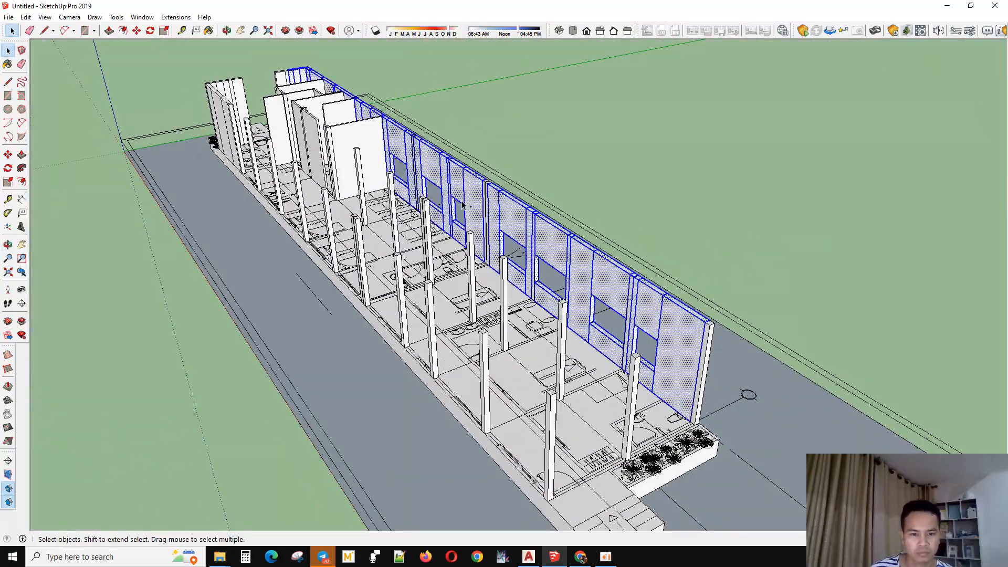
- Draw a wall base rectangle along the planter from the corner column to the next column
middle_drag(462, 204, 546, 226)
scroll(735, 346, up, 2)
middle_drag(735, 346, 550, 379)
scroll(657, 351, up, 3)
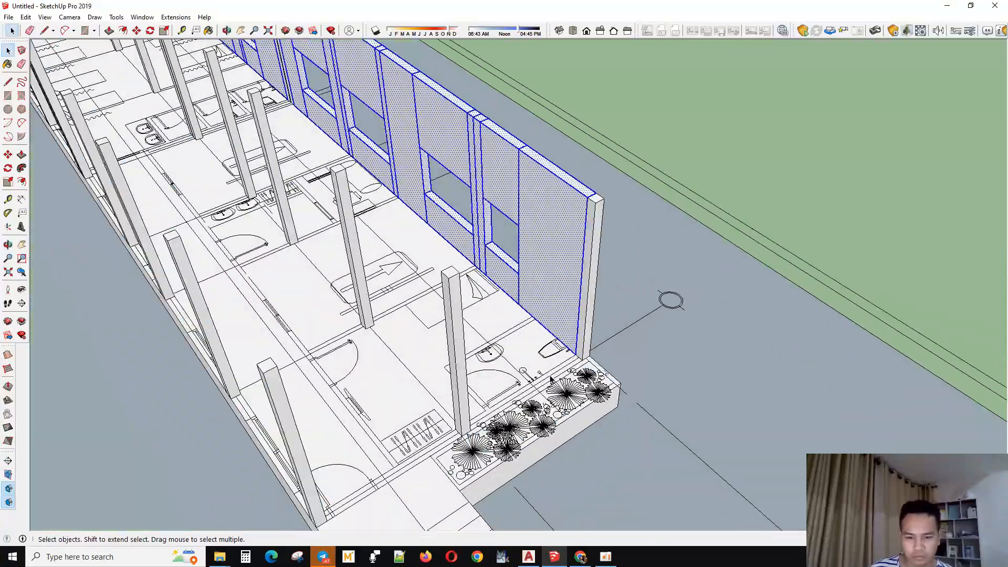
scroll(551, 379, up, 3)
click(610, 351)
scroll(630, 334, down, 3)
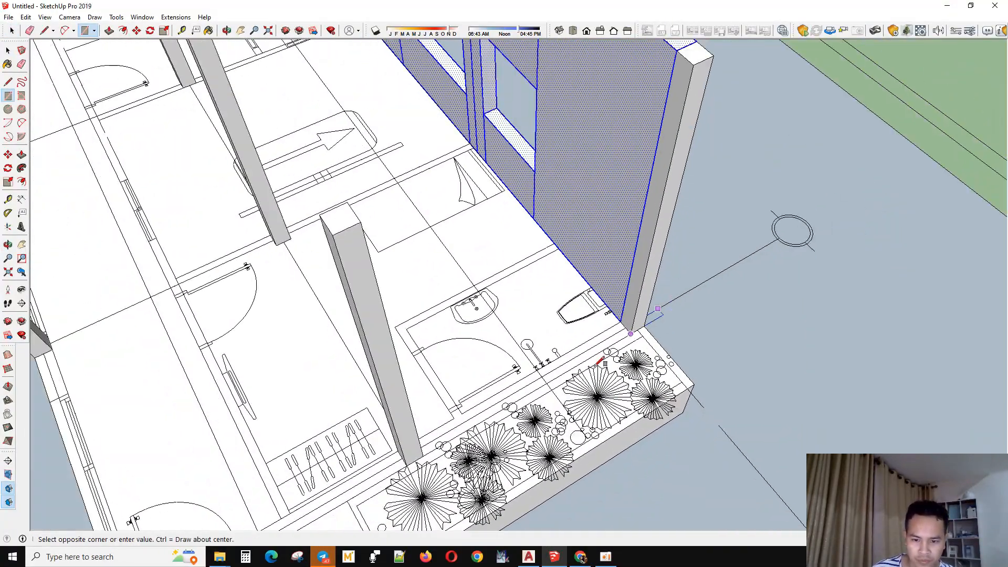
scroll(409, 394, up, 3)
middle_drag(409, 388, 326, 427)
scroll(327, 426, up, 2)
click(266, 402)
- Extrude the base rectangle along the planter up to the height of the long exterior wall
key(space)
key(p)
click(387, 403)
scroll(389, 402, down, 4)
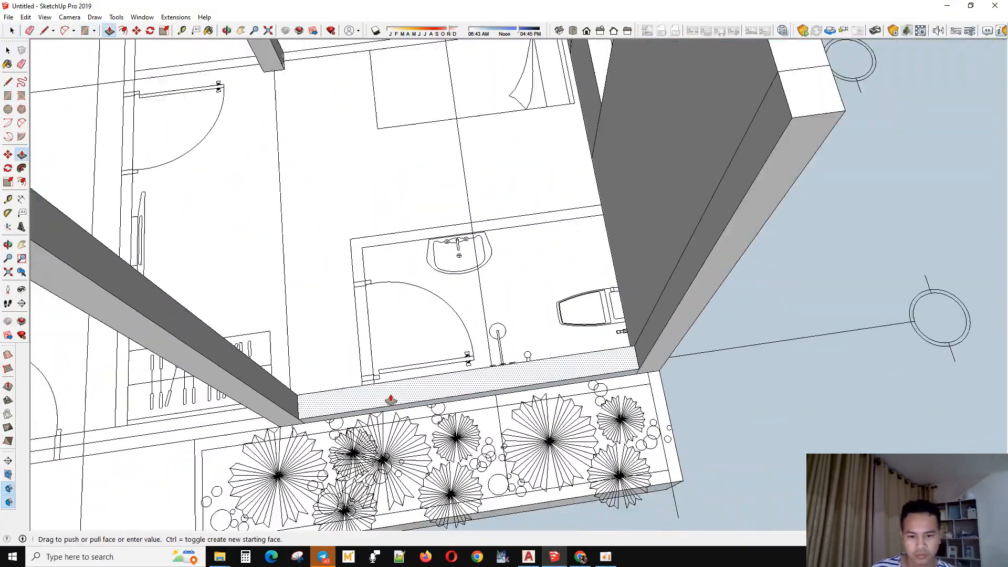
click(580, 275)
scroll(525, 336, down, 2)
middle_drag(467, 401, 544, 354)
scroll(501, 388, up, 3)
key(space)
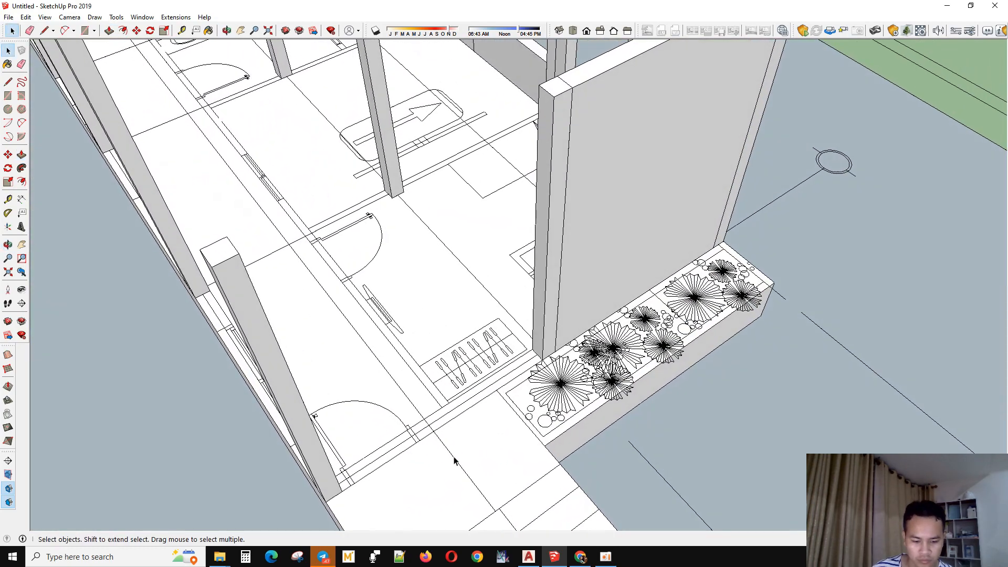
- Extend the planter wall's end face across the column and the entrance door to the far corner column
scroll(452, 459, up, 3)
key(r)
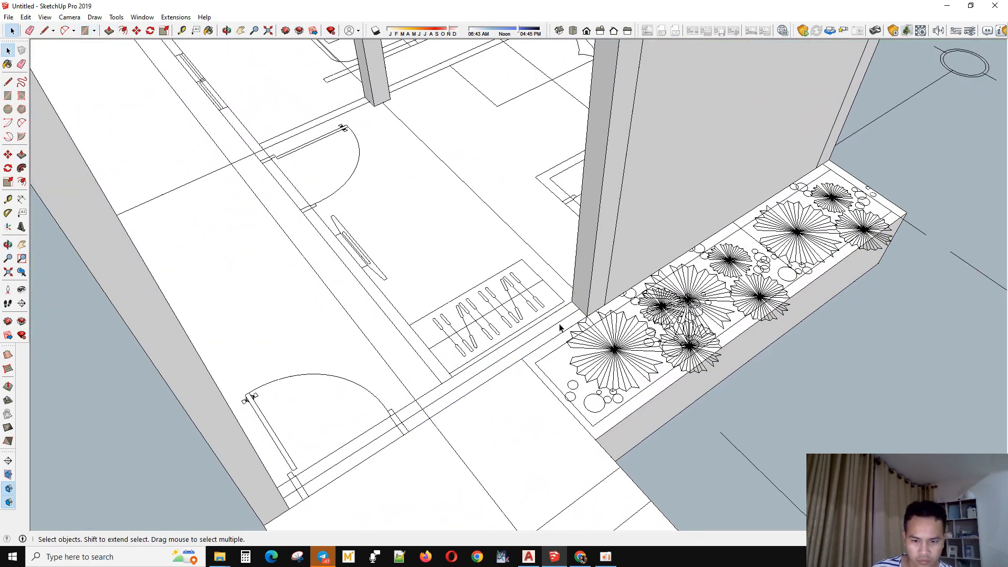
scroll(565, 325, down, 3)
click(604, 144)
scroll(492, 378, up, 2)
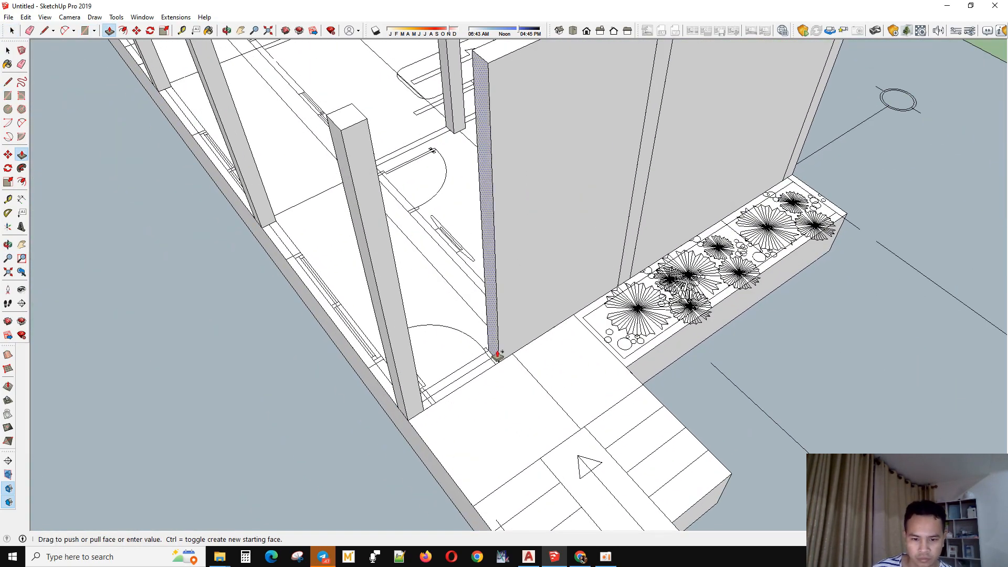
scroll(433, 409, down, 6)
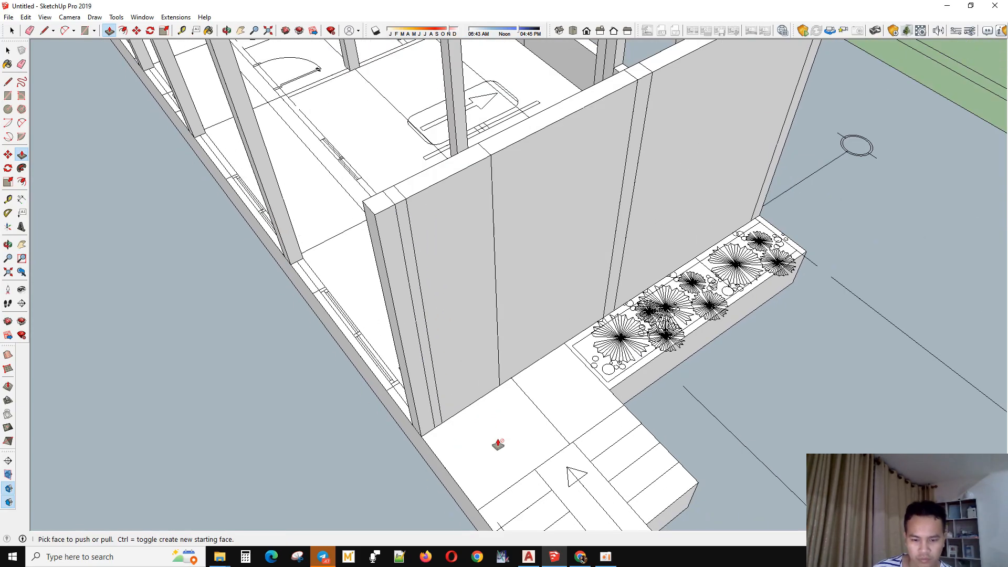
key(space)
- Draw a wall base rectangle on the opposite long side from the entrance corner column to the first window
middle_drag(536, 427, 704, 526)
scroll(590, 446, up, 2)
middle_drag(591, 447, 664, 317)
scroll(699, 422, up, 3)
scroll(699, 423, down, 3)
scroll(702, 412, up, 3)
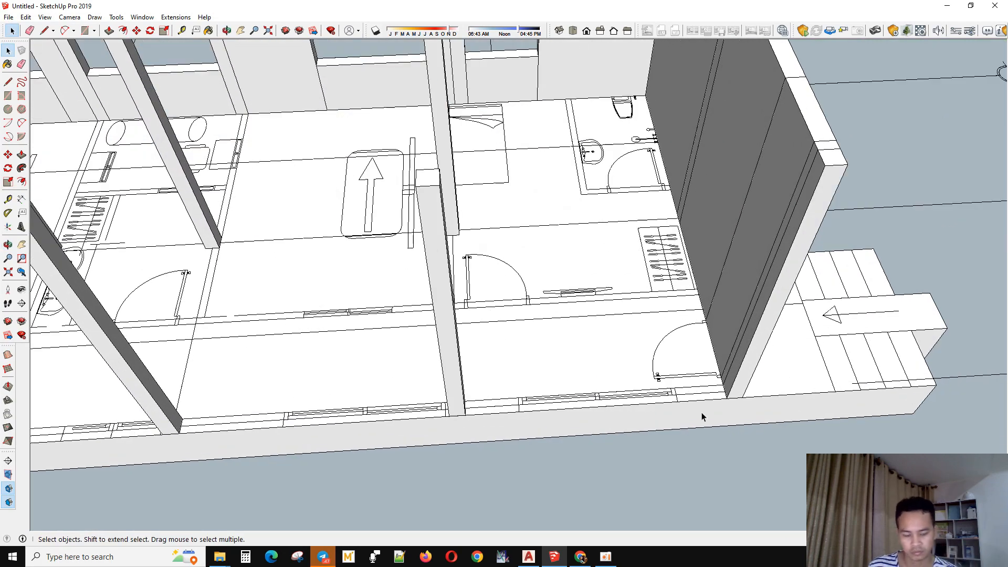
key(r)
scroll(701, 412, up, 2)
- Extrude the short base rectangle beside the entrance corner column to the full wall height
key(p)
click(675, 387)
scroll(679, 385, down, 3)
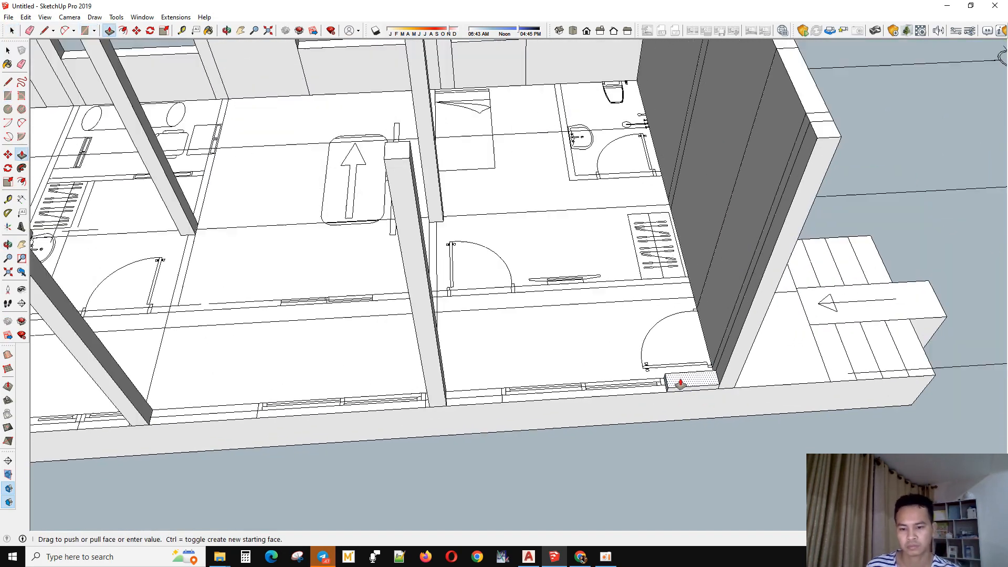
click(783, 198)
- Extend the new long wall's end face along the first window to the next column
middle_drag(692, 325, 710, 348)
scroll(711, 348, up, 2)
click(756, 103)
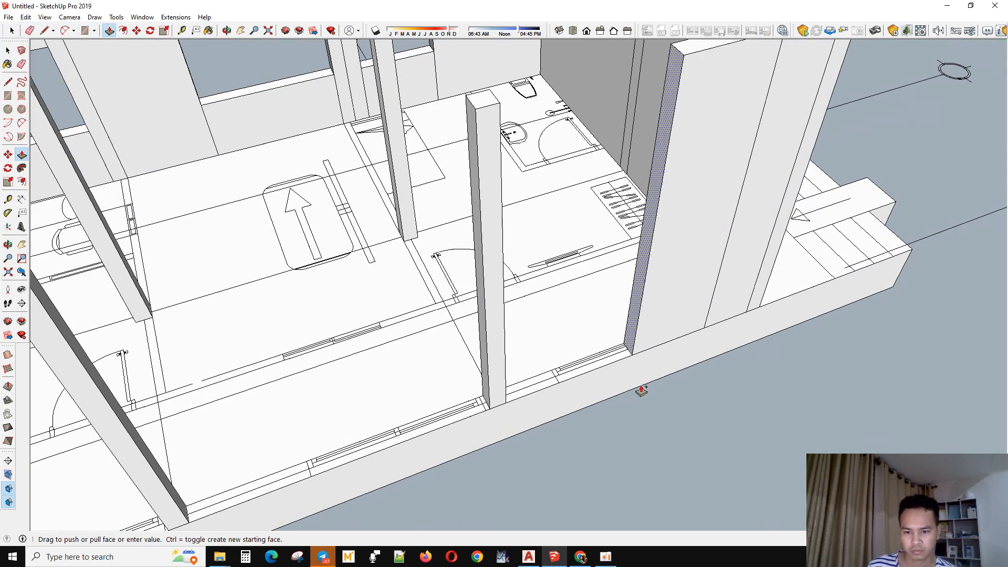
click(556, 376)
scroll(677, 353, down, 3)
scroll(572, 386, up, 3)
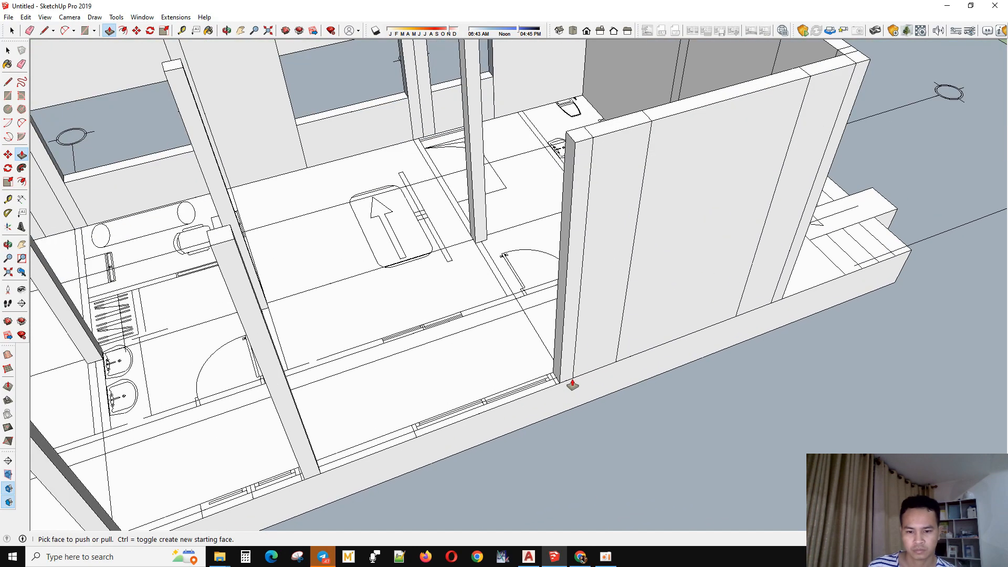
- Extend the wall's end face along the second window and across the following column
scroll(560, 386, up, 3)
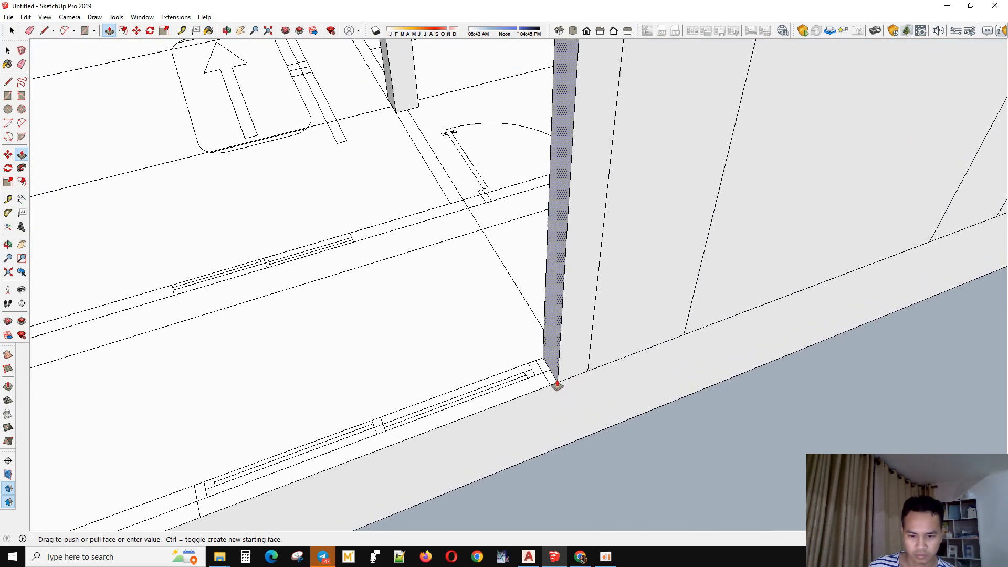
scroll(558, 417, down, 4)
scroll(477, 399, up, 4)
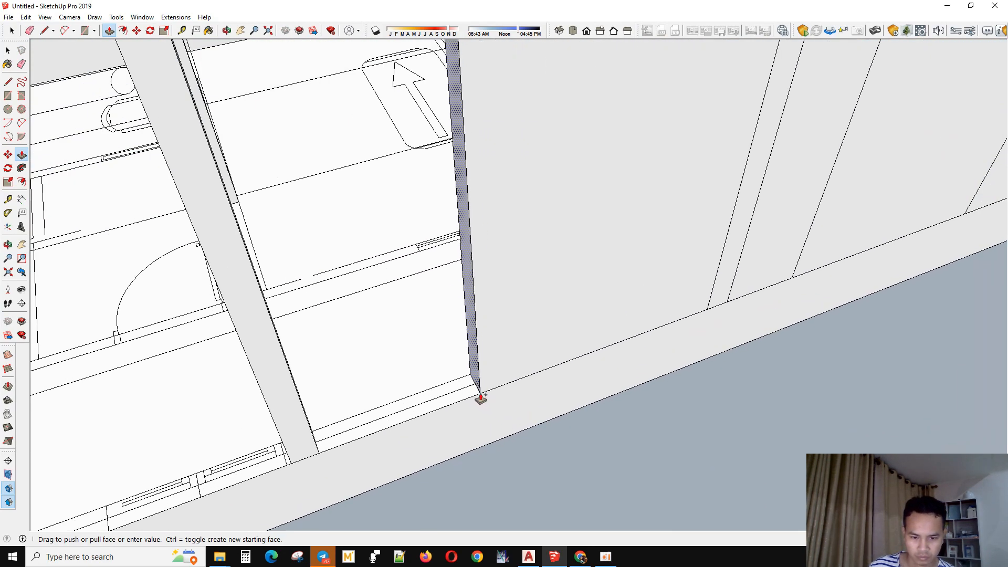
scroll(525, 384, down, 3)
scroll(567, 372, down, 2)
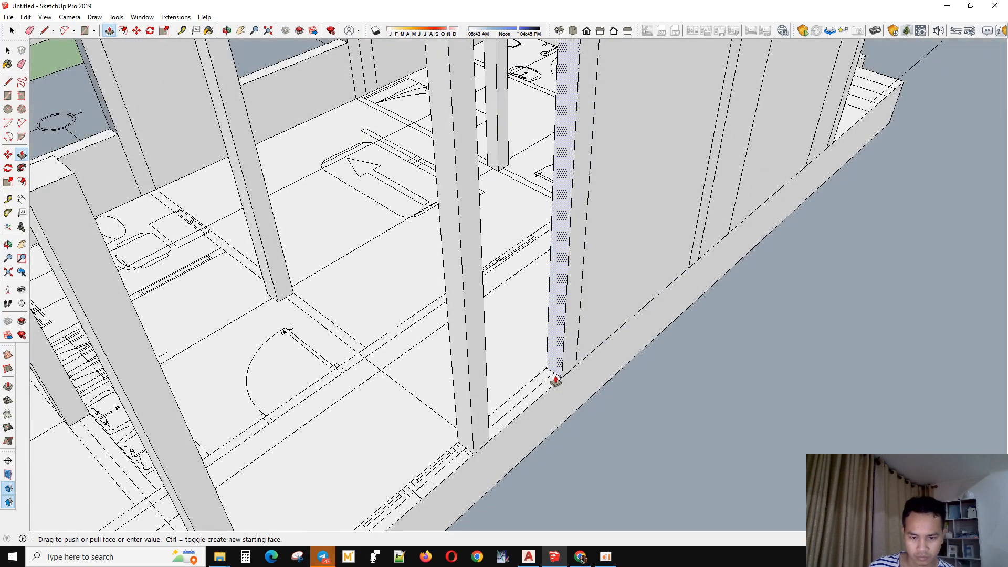
scroll(520, 415, up, 4)
scroll(520, 415, down, 3)
scroll(549, 387, up, 1)
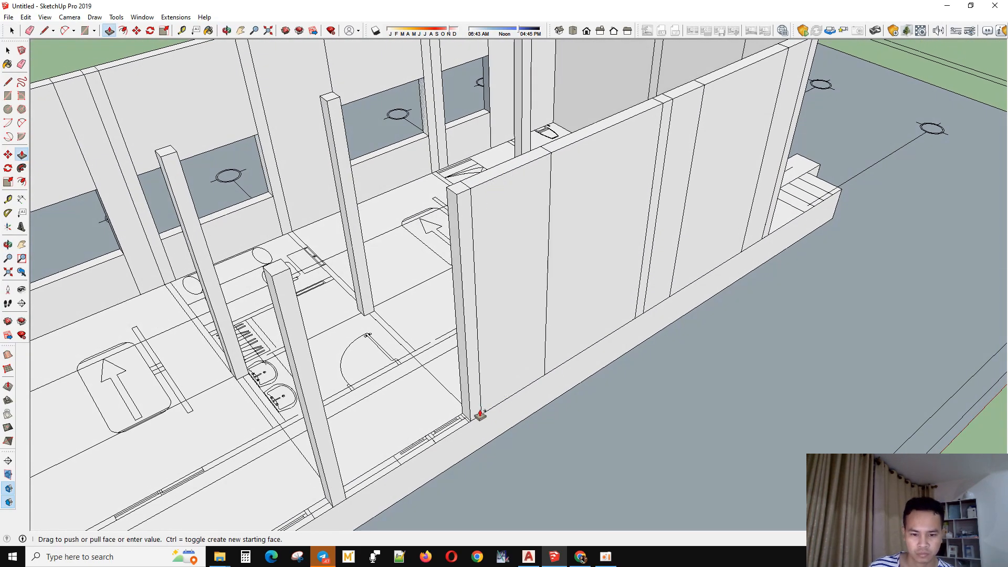
- Extend the wall's end face along the short window beside the wardrobe and washbasins to the next column
drag(405, 470, 535, 408)
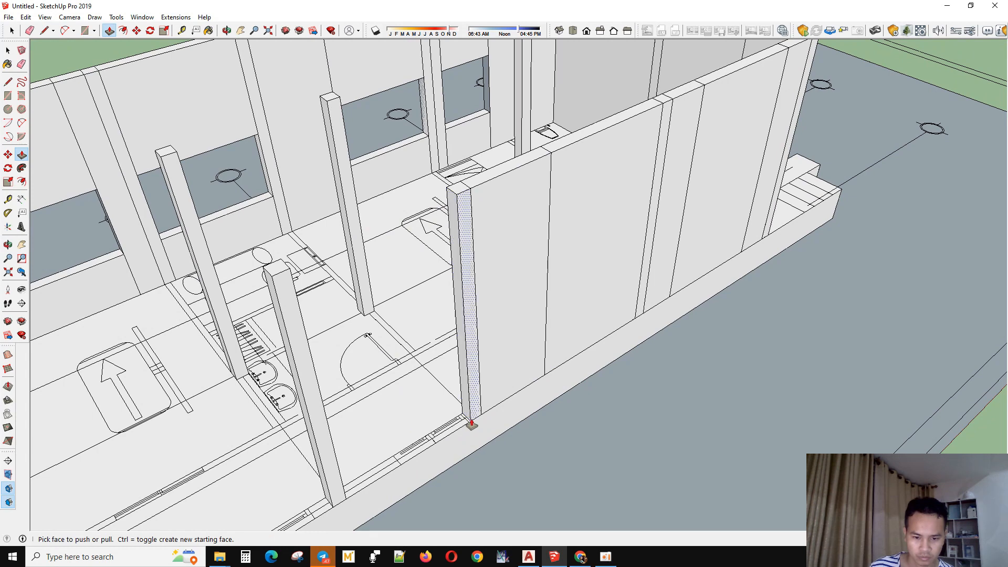
drag(469, 426, 398, 473)
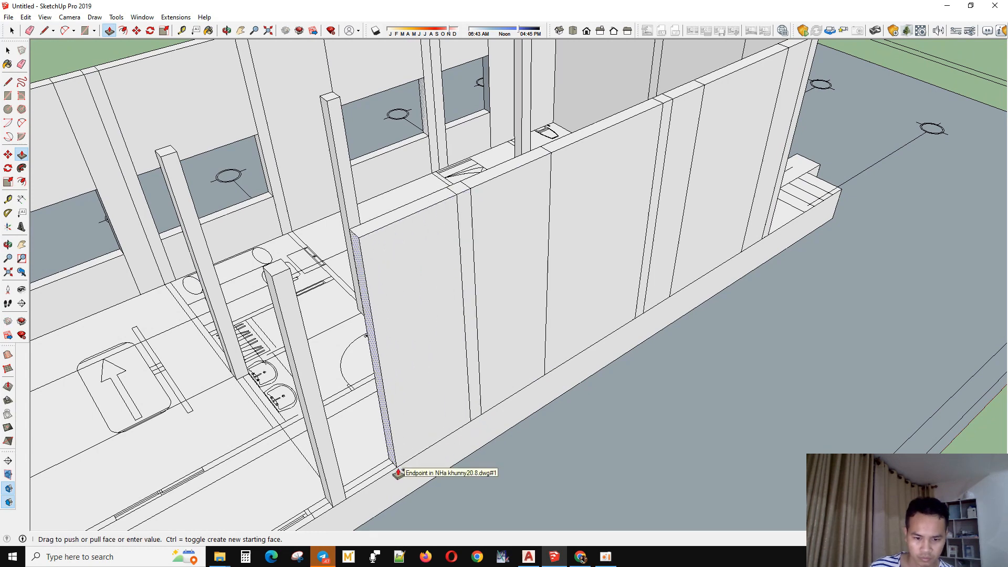
click(401, 465)
shift+middle_drag(401, 465, 475, 430)
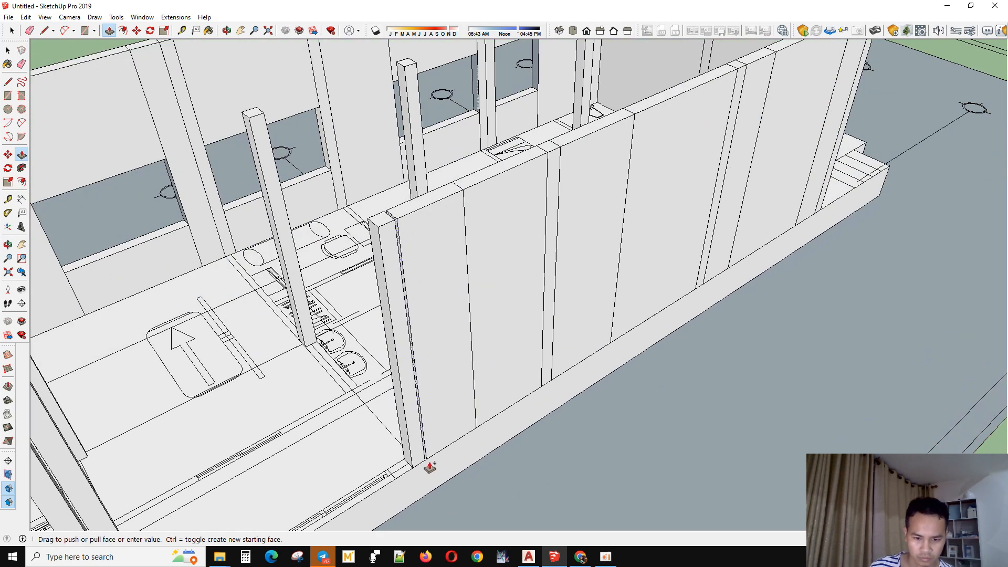
click(426, 467)
scroll(561, 384, down, 3)
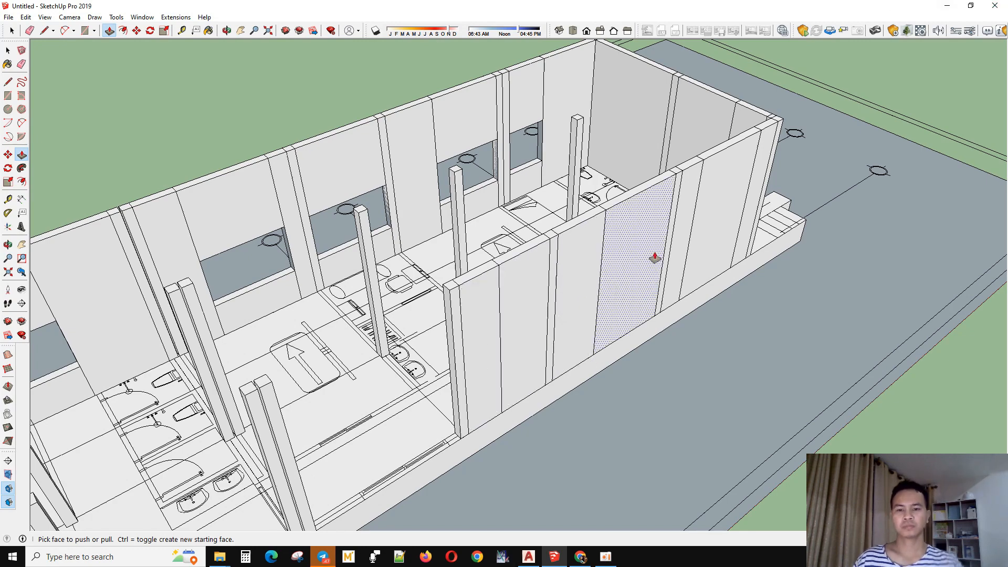
- Extend the wall's end face past the next window to the double columns beside the bathrooms
middle_drag(623, 322, 521, 388)
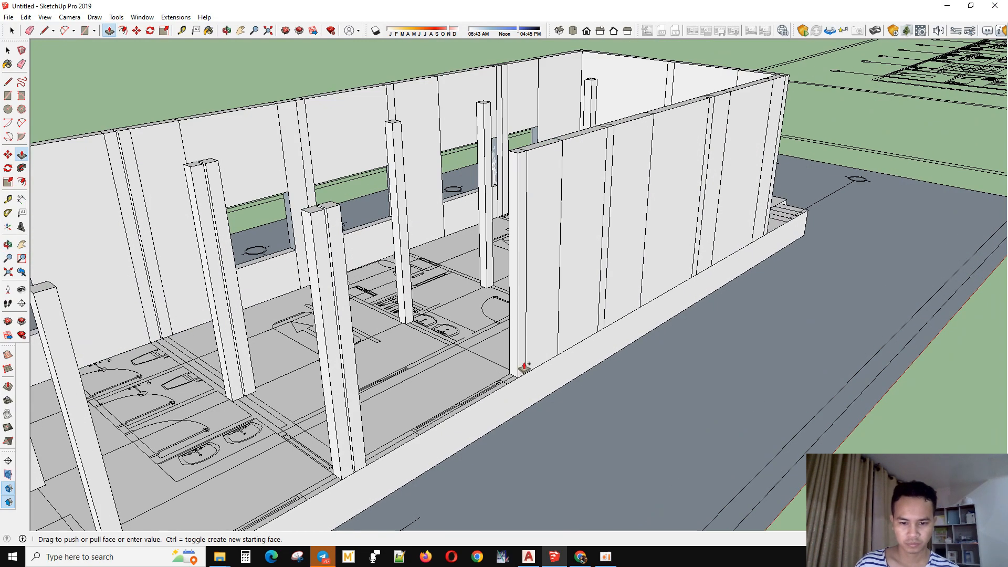
scroll(524, 368, up, 3)
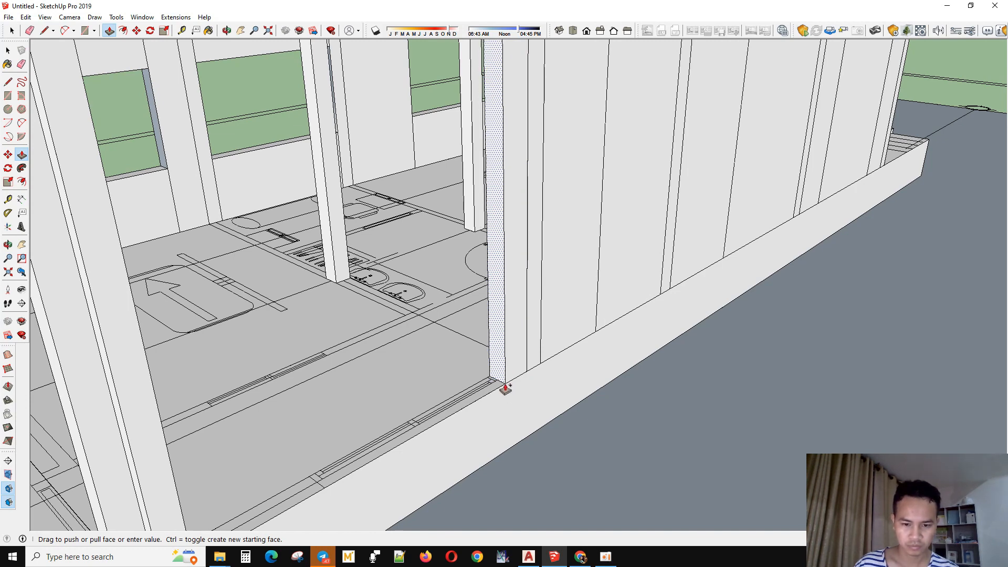
scroll(504, 384, up, 3)
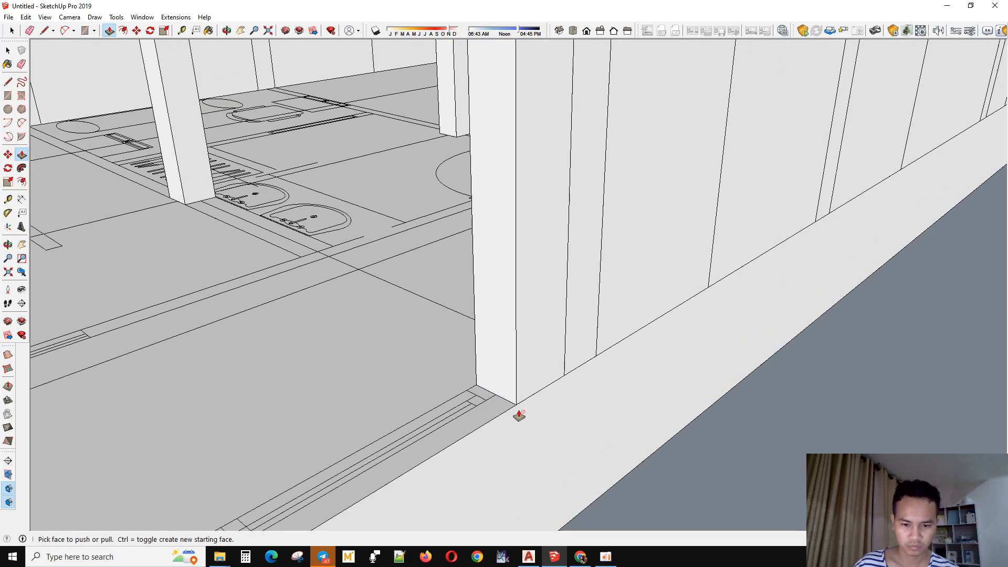
scroll(565, 345, down, 2)
middle_drag(564, 345, 499, 378)
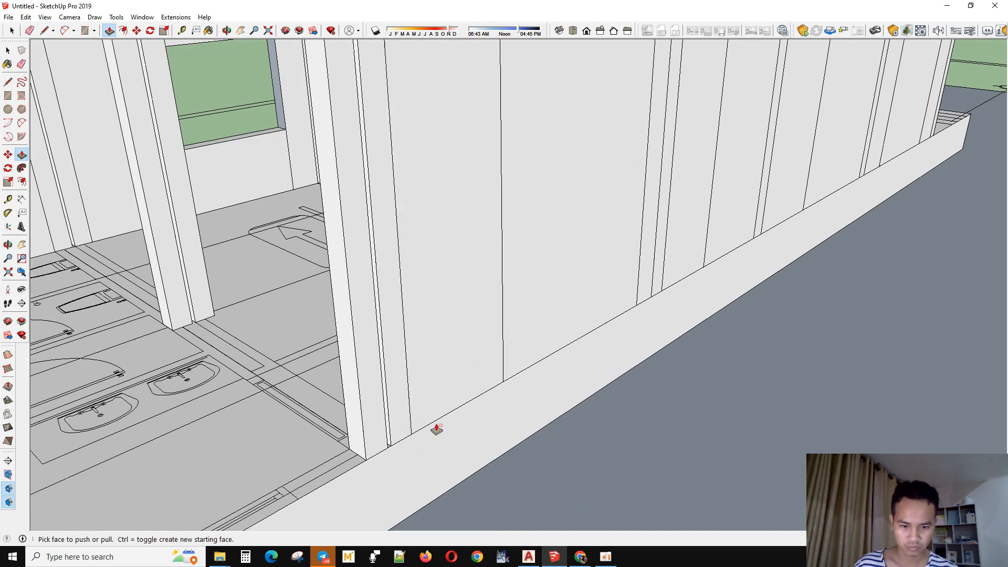